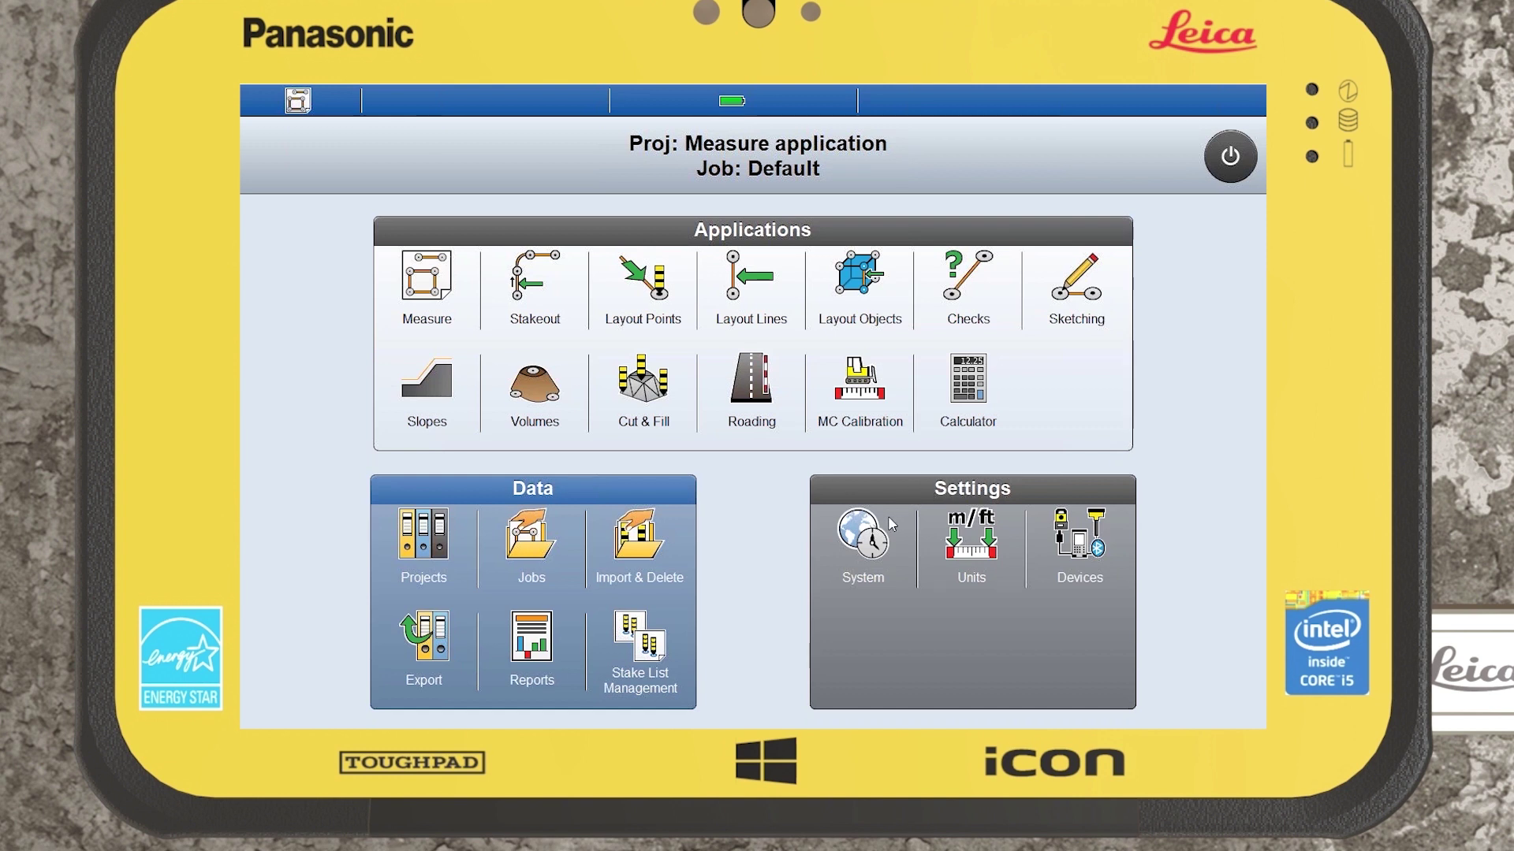
# Set the touch screen mode to Touch / Water in the system settings and confirm it
pyautogui.click(870, 547)
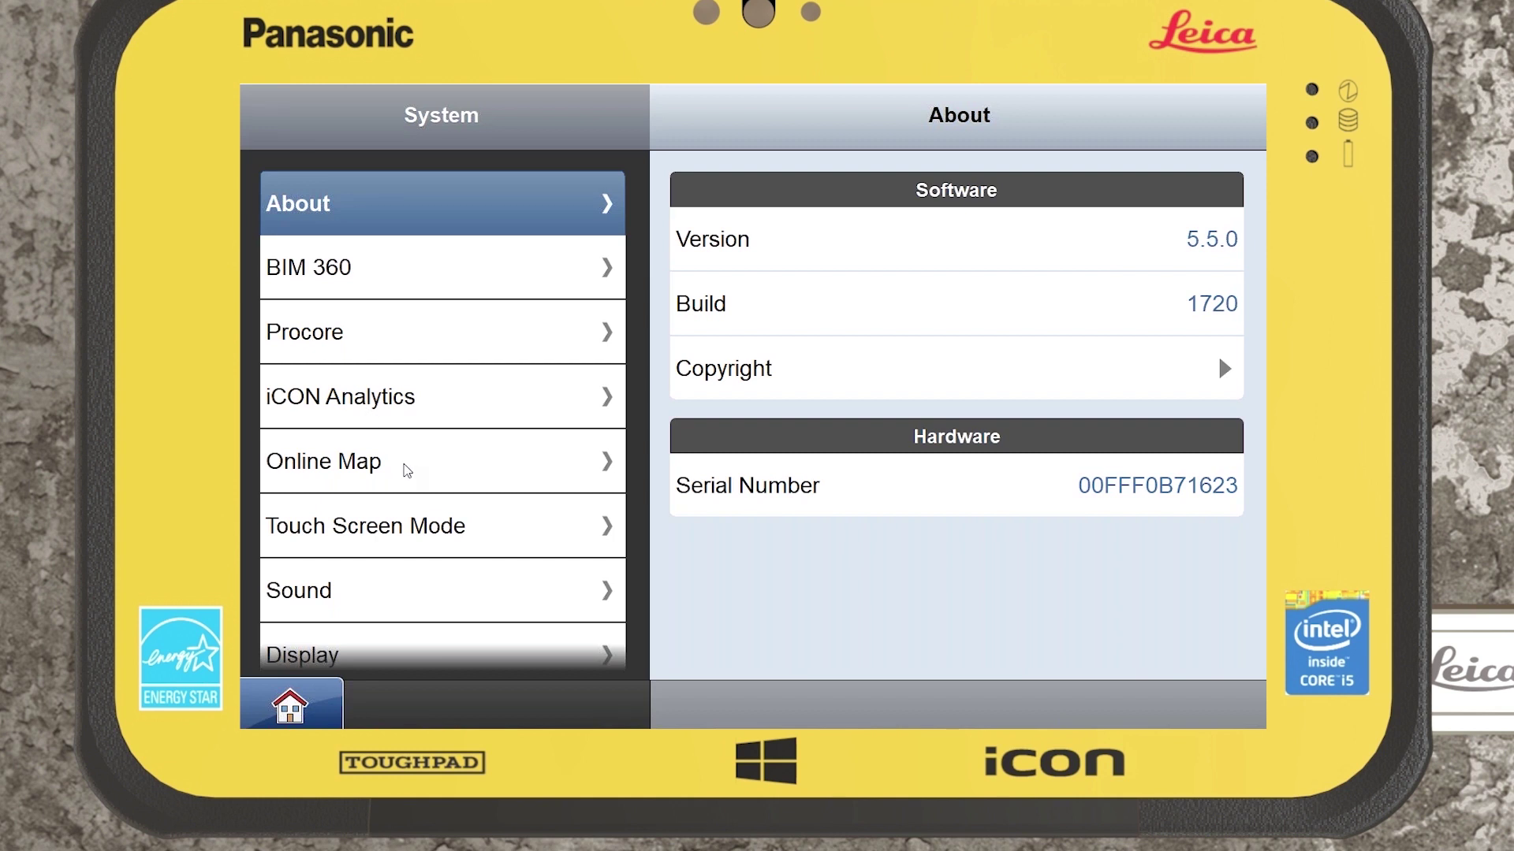
pyautogui.click(419, 532)
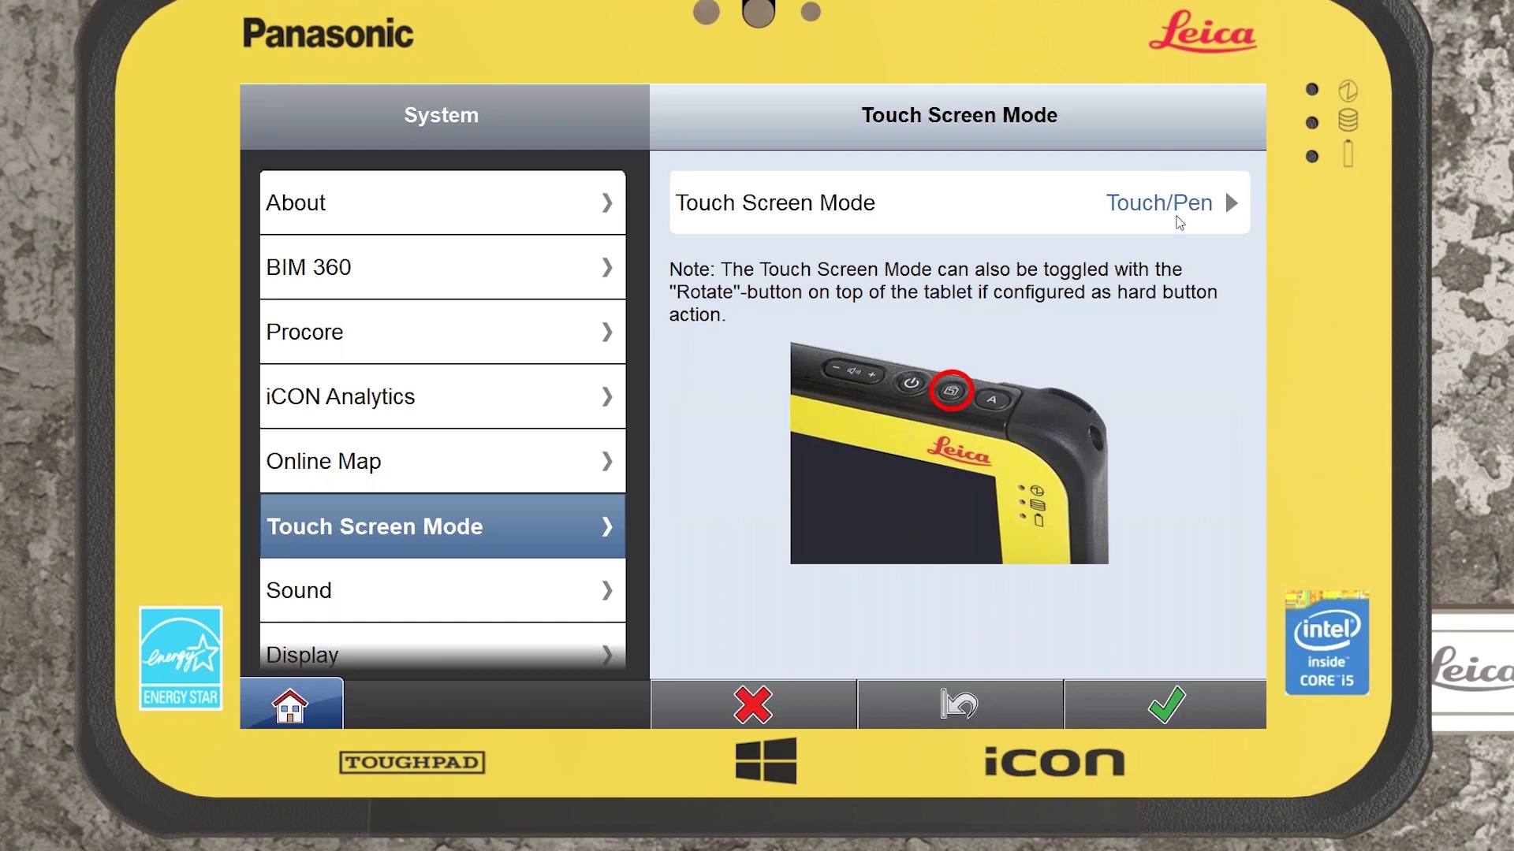
pyautogui.click(1176, 219)
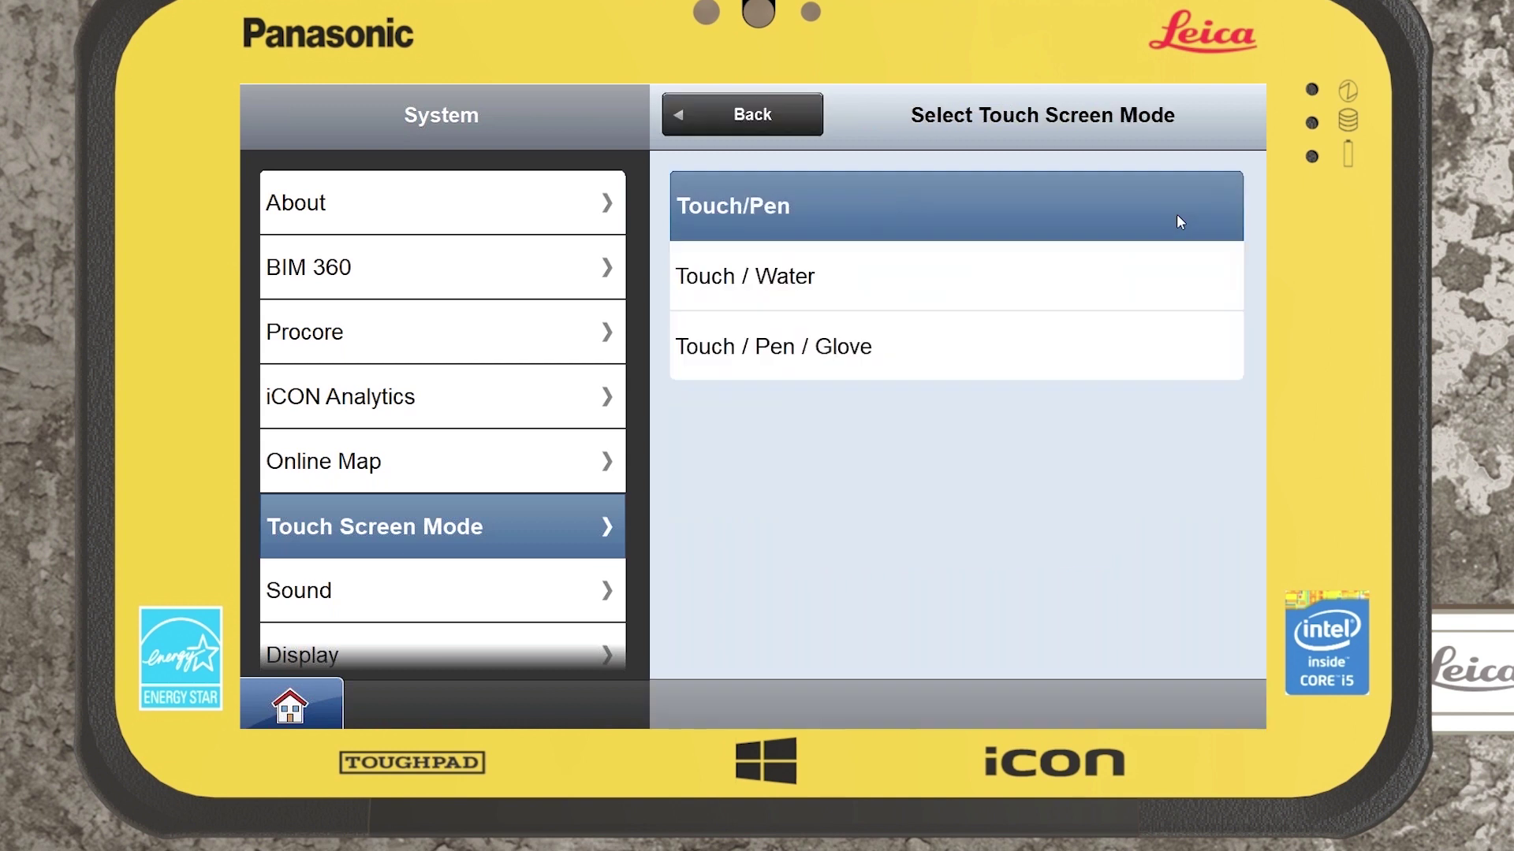
pyautogui.click(786, 291)
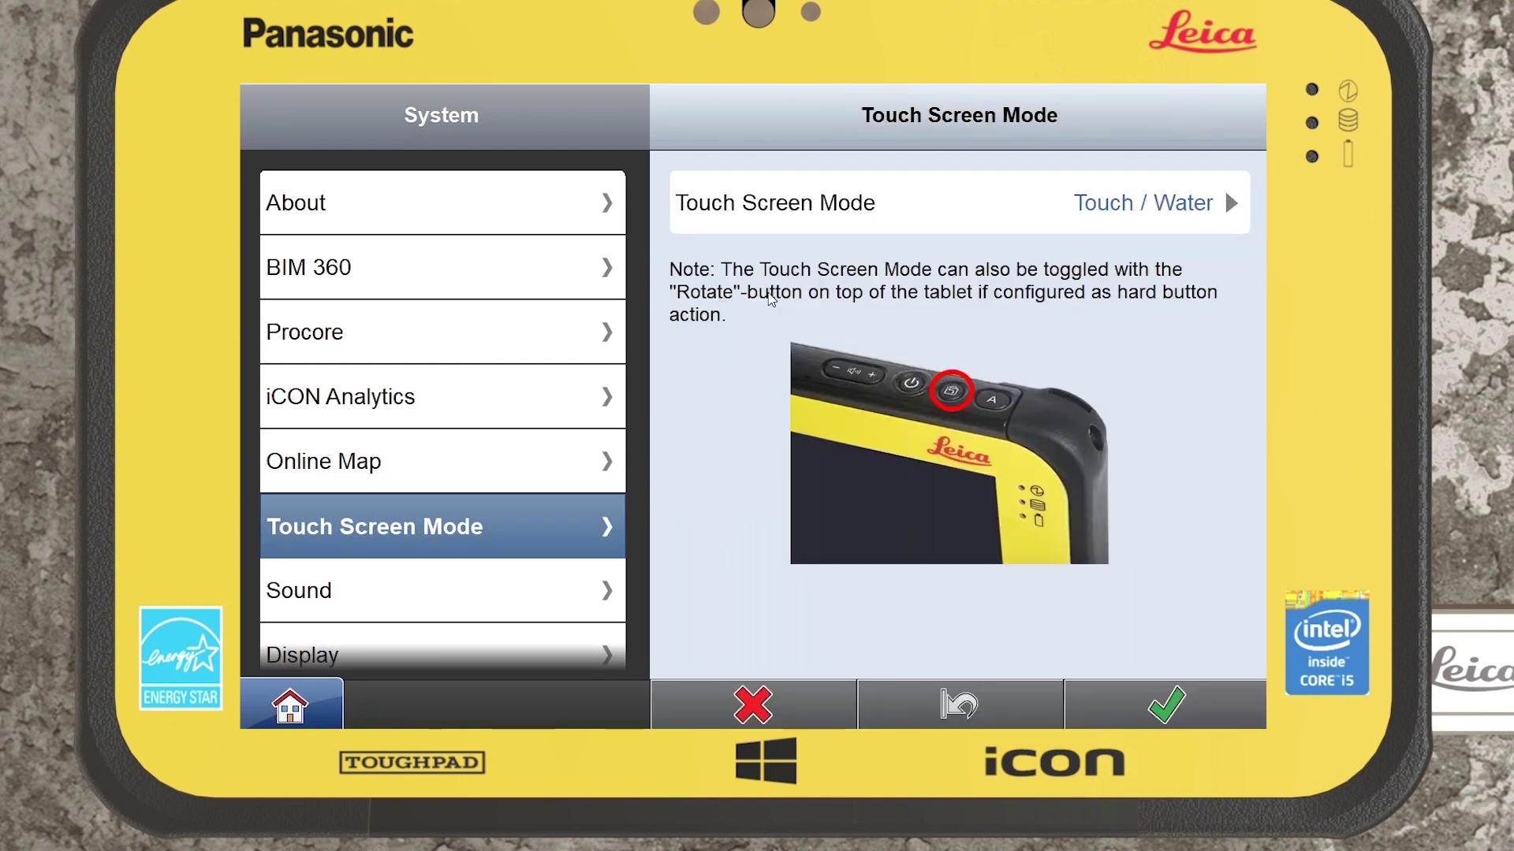
pyautogui.click(1151, 695)
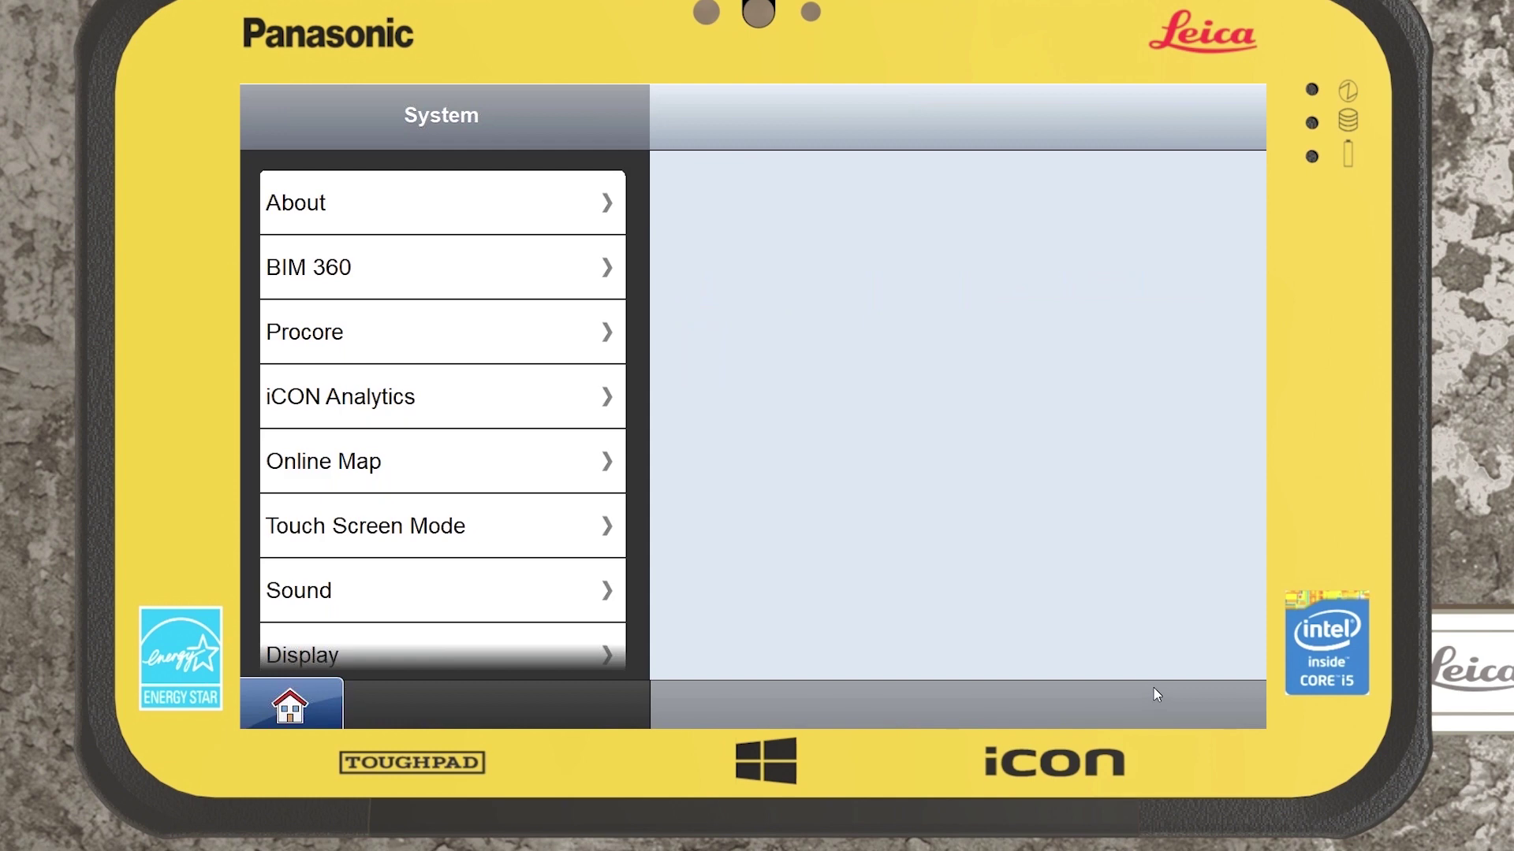
# Examine the available display modes in the system's Display settings without changing the mode
pyautogui.moveTo(457, 483); pyautogui.dragTo(476, 351)
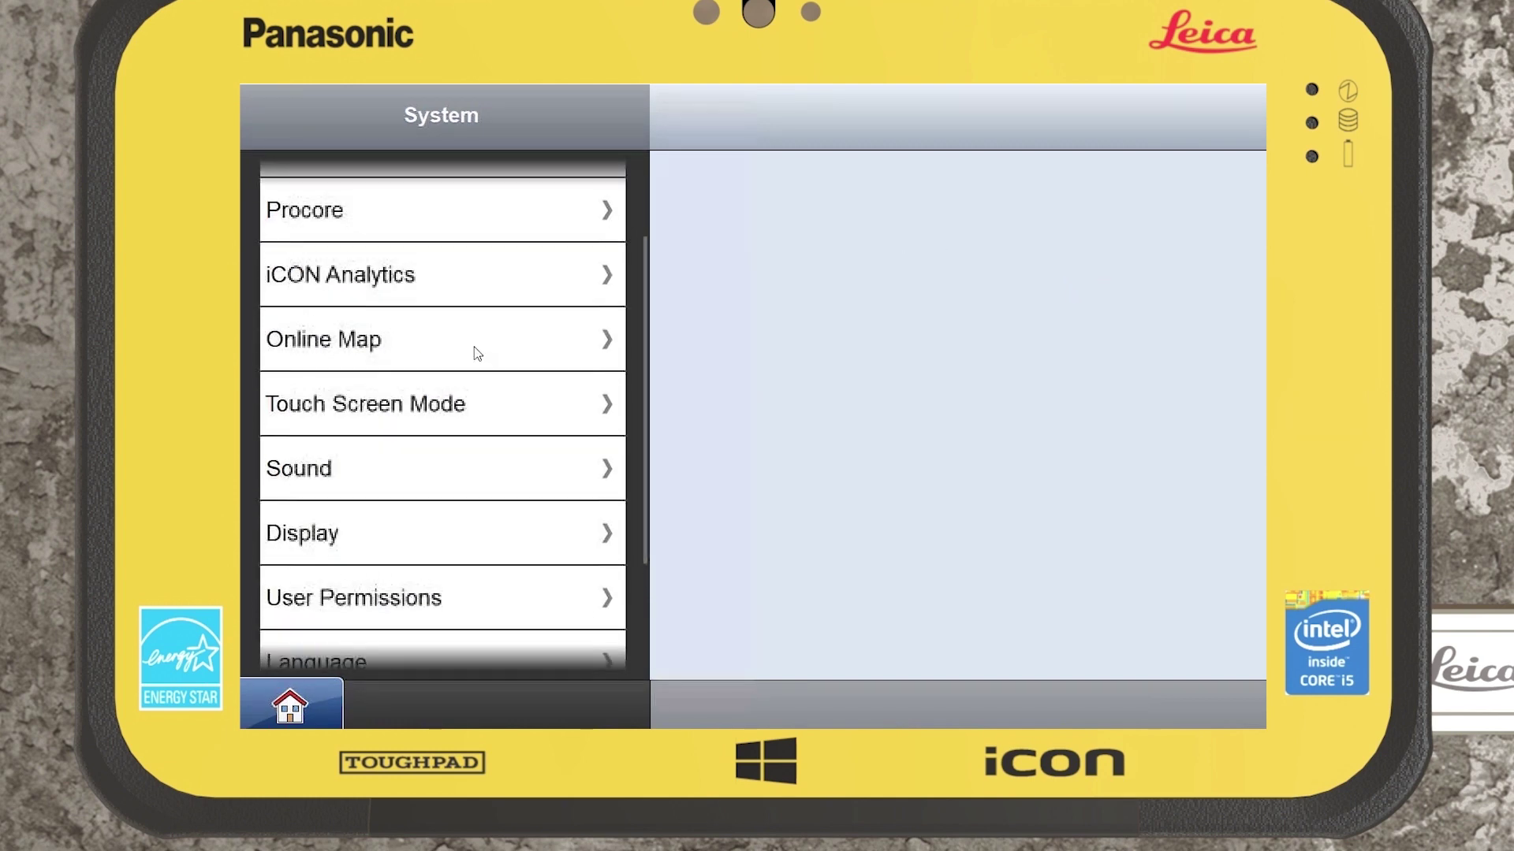
pyautogui.click(519, 517)
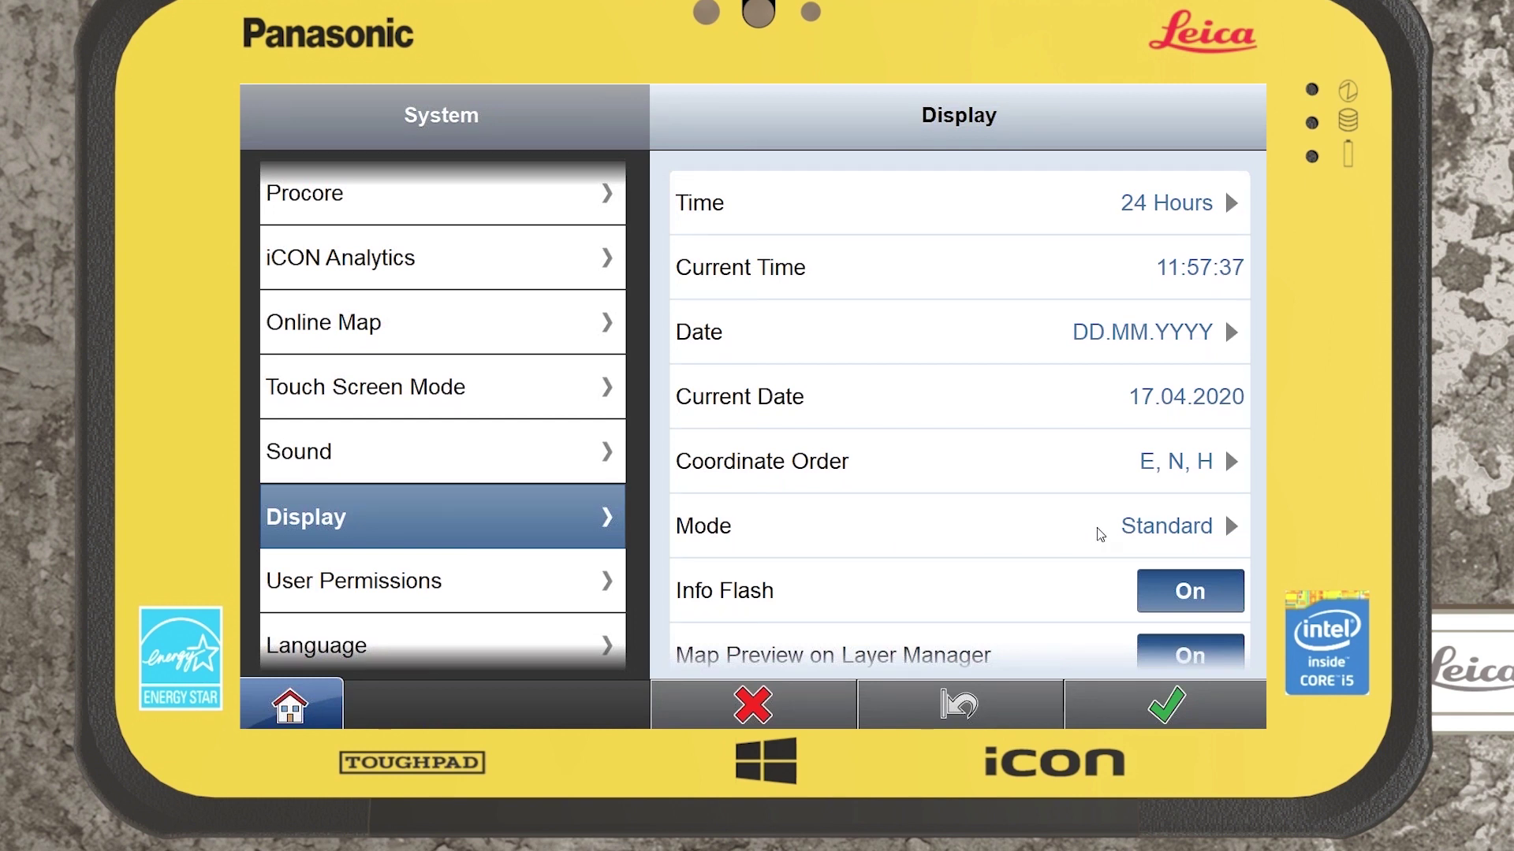
pyautogui.click(1185, 528)
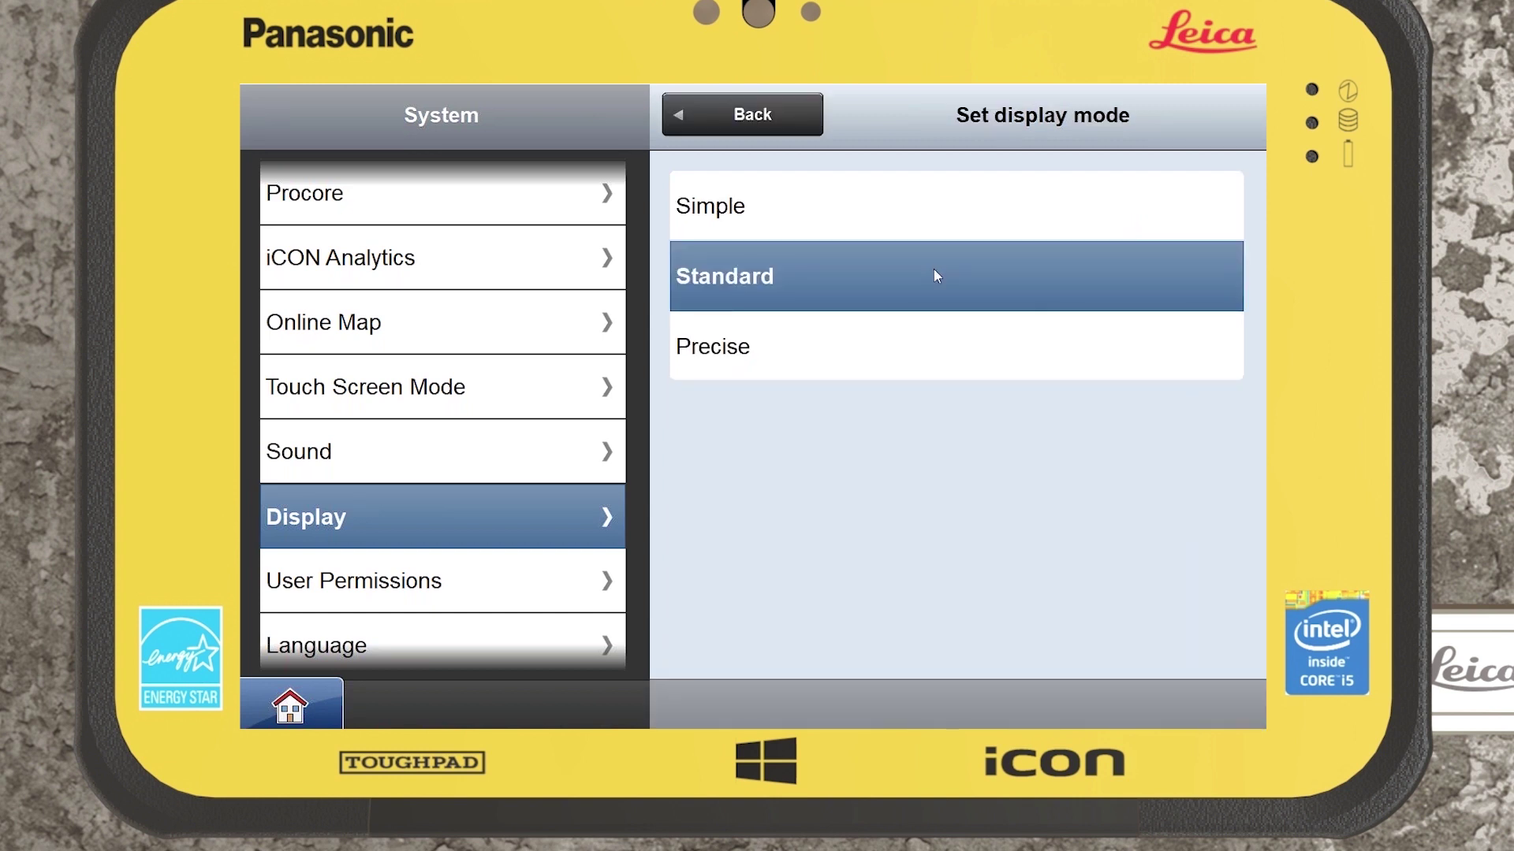
pyautogui.click(727, 112)
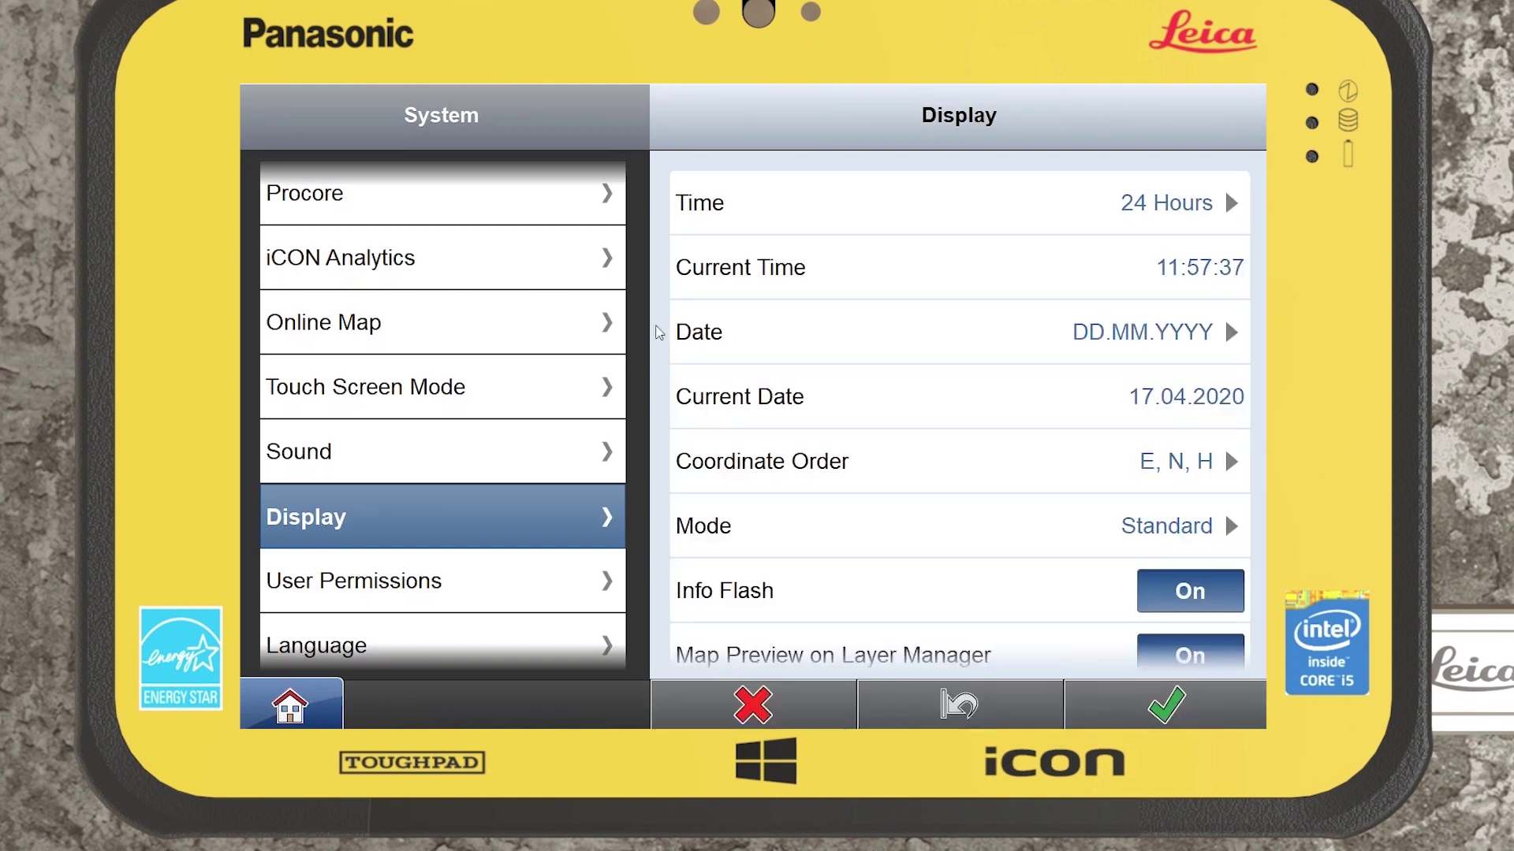
# Look through the system settings categories and the Online Map settings, and return to the home screen
pyautogui.scroll(2, 583, 379)
pyautogui.scroll(-3, 497, 465)
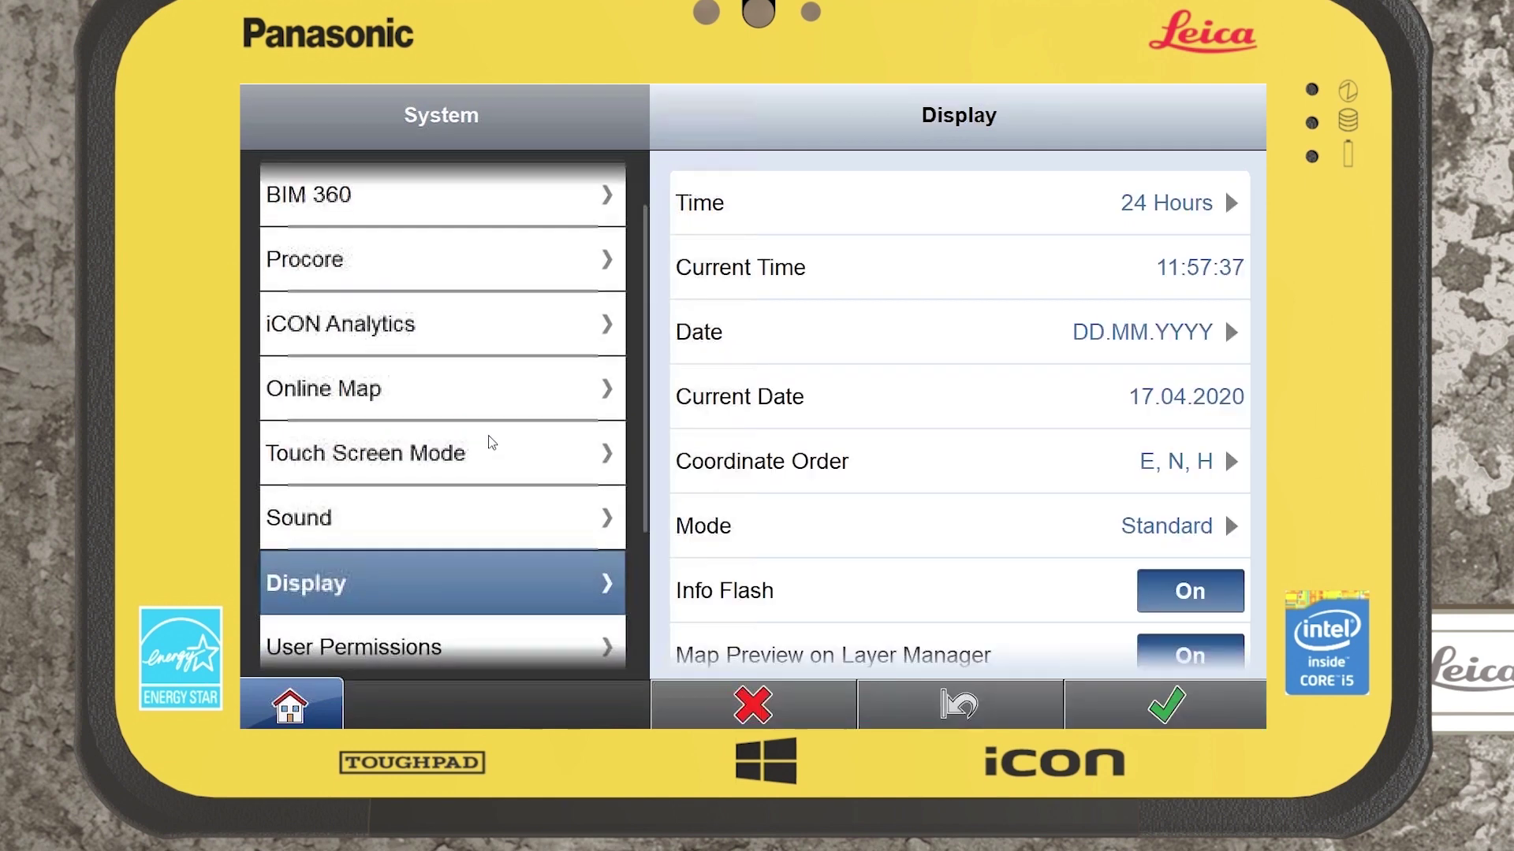
pyautogui.scroll(-1, 402, 497)
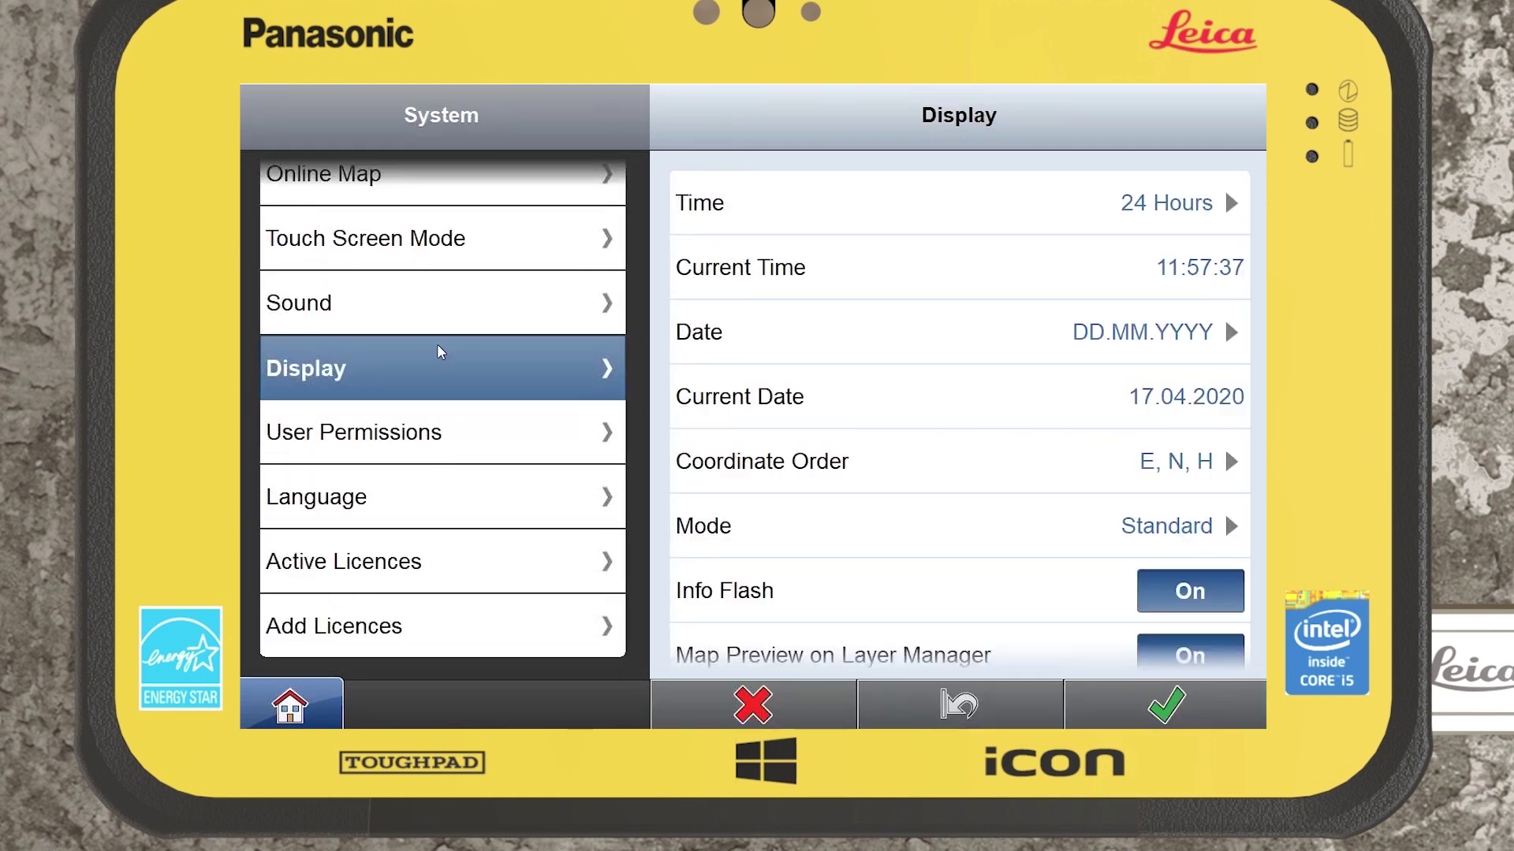
pyautogui.scroll(2, 439, 348)
pyautogui.scroll(3, 472, 497)
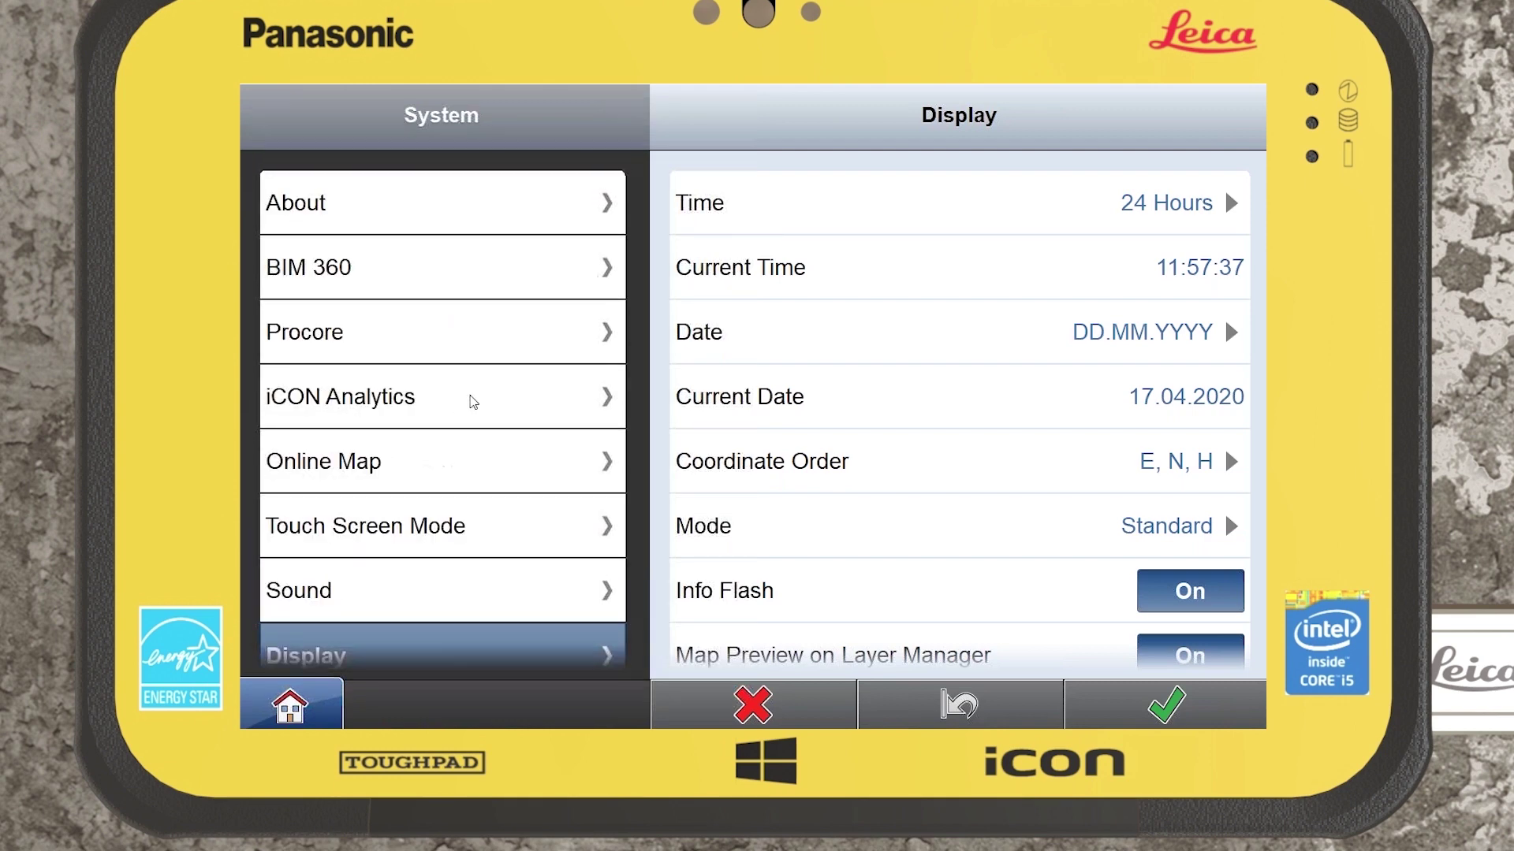
pyautogui.click(453, 462)
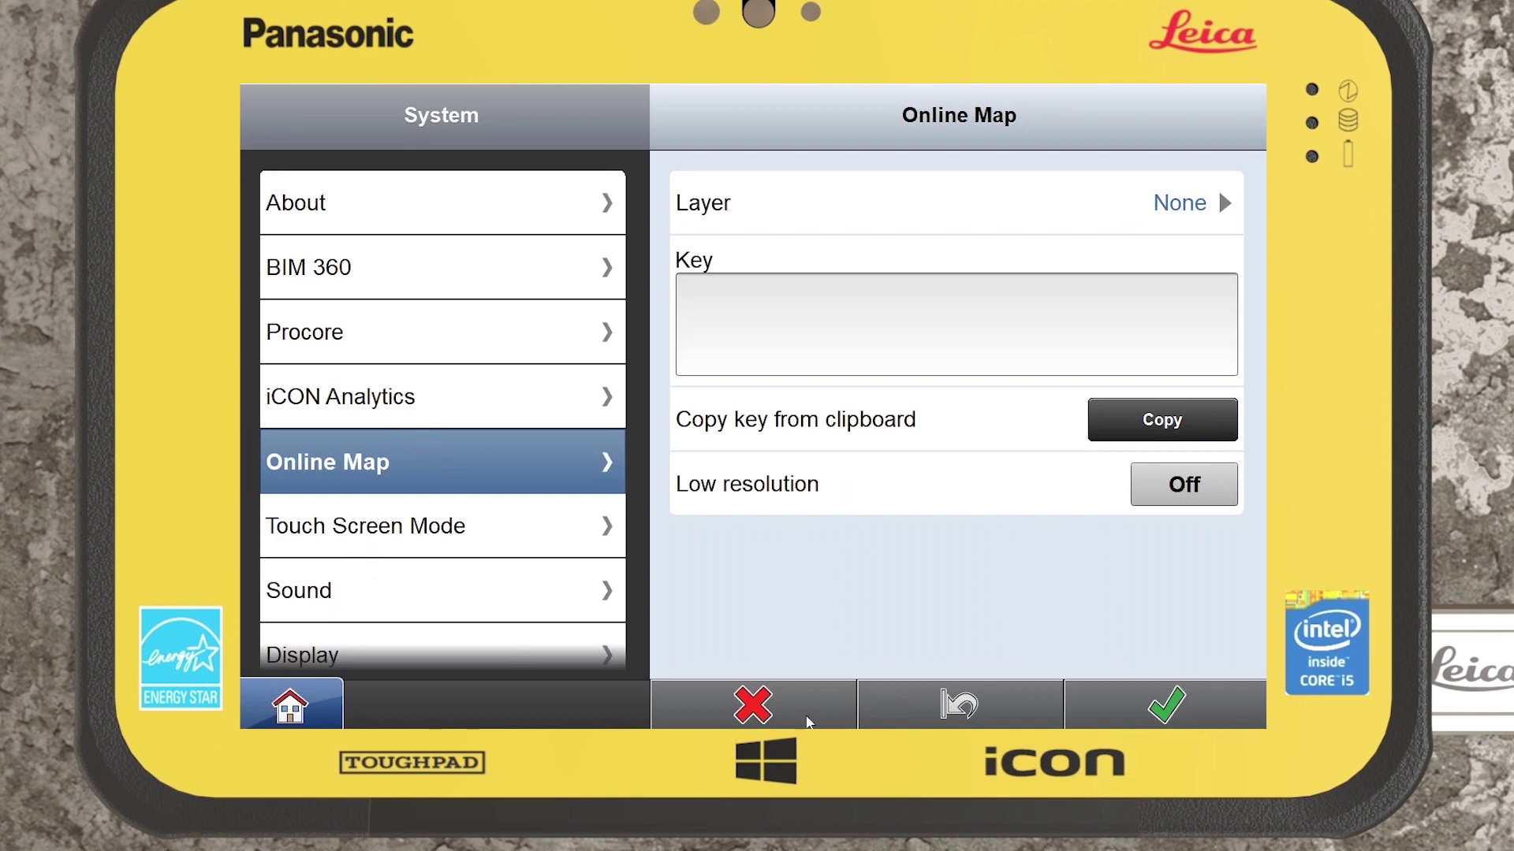
pyautogui.click(804, 719)
pyautogui.click(315, 701)
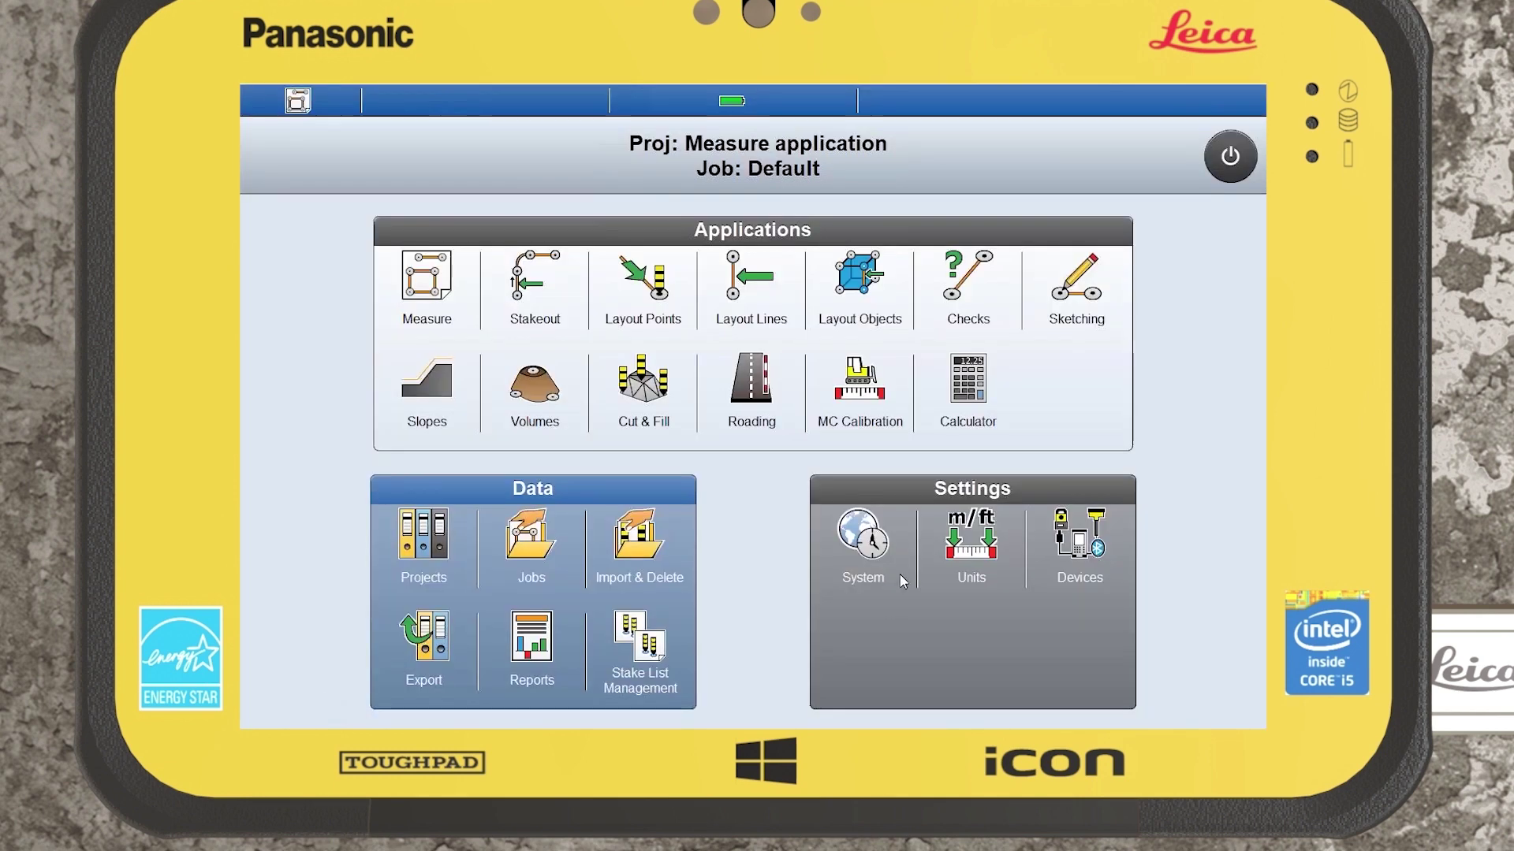
# Review the distance, angle and tolerance settings under Units
pyautogui.click(961, 537)
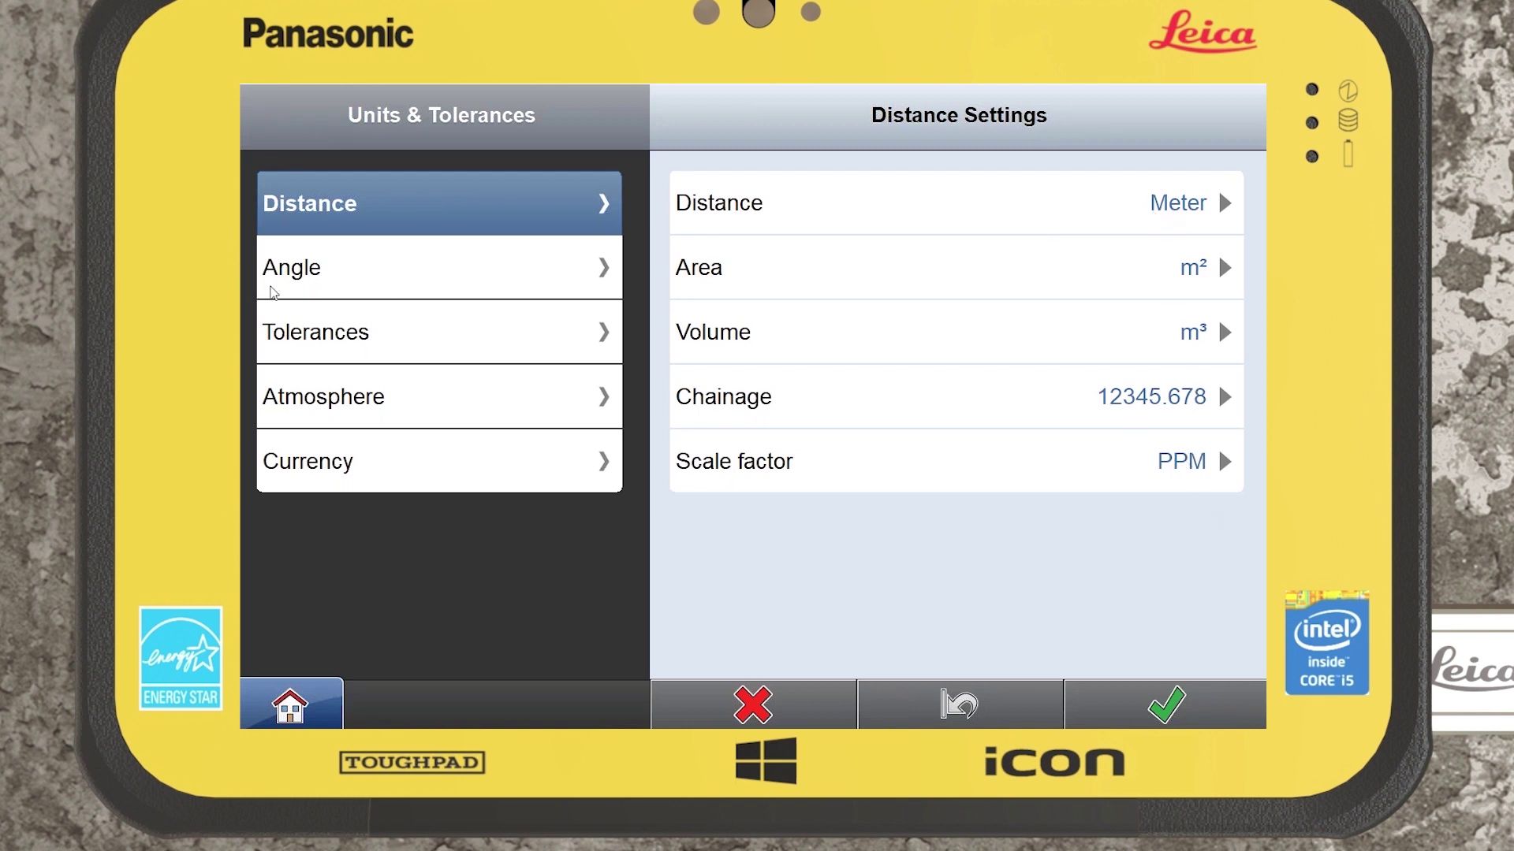
pyautogui.click(322, 273)
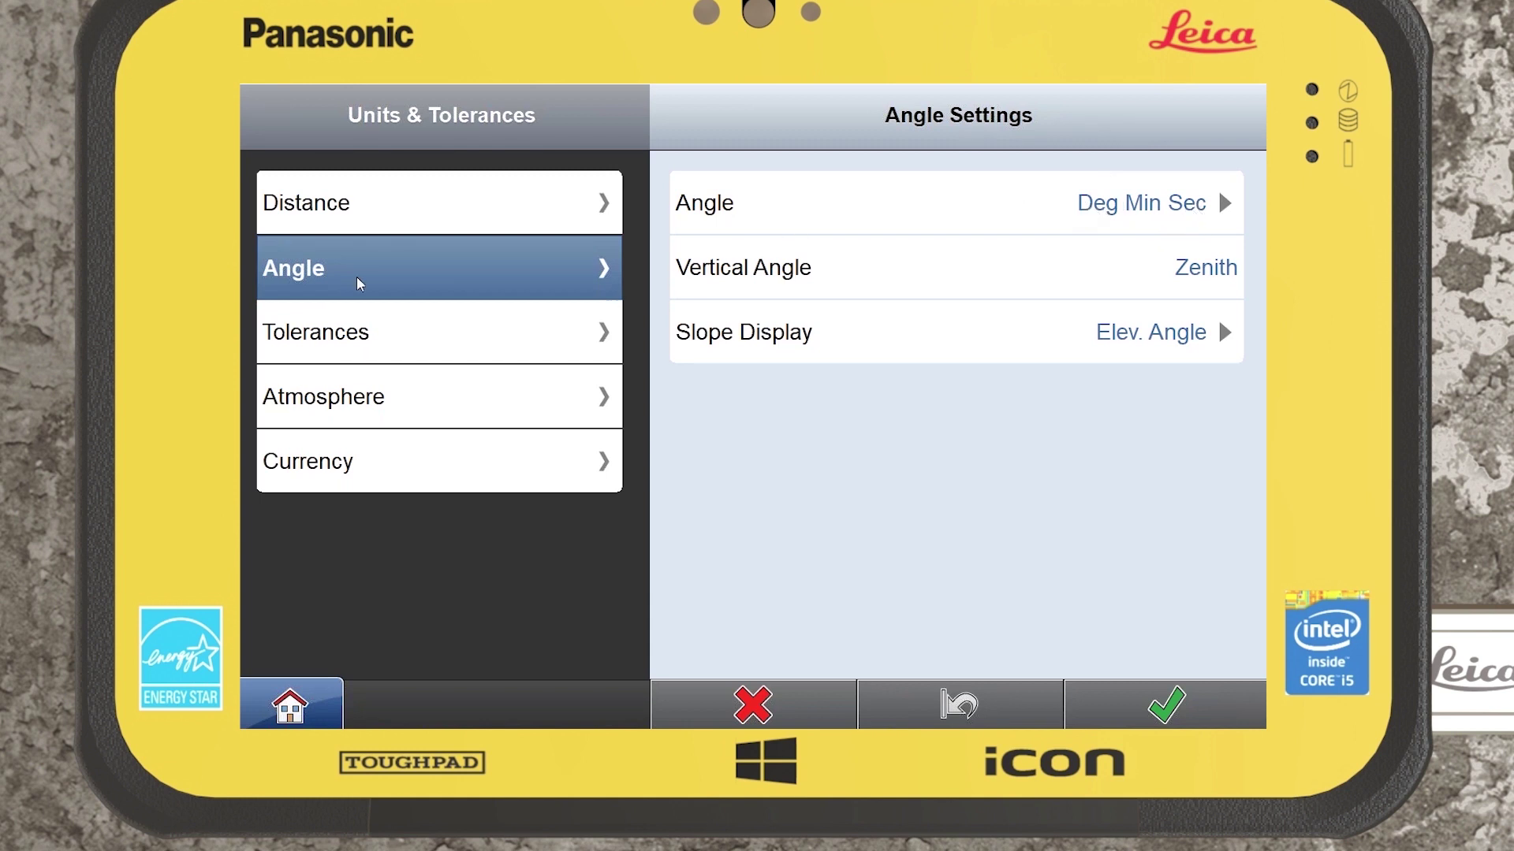
pyautogui.click(420, 331)
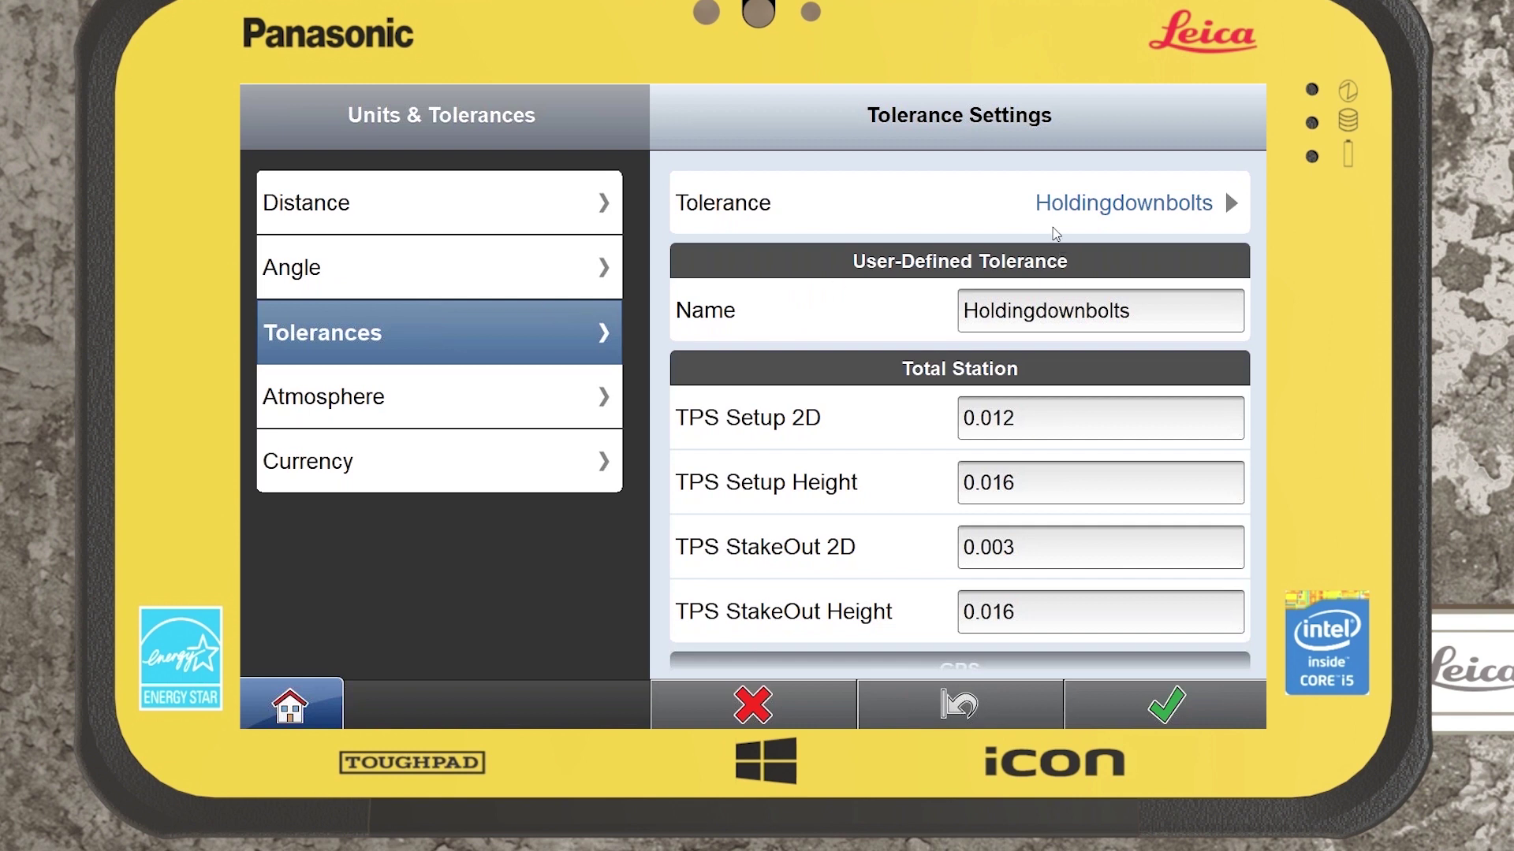
# Try the User-Defined 2 tolerance mode in the tolerance settings
pyautogui.click(1075, 201)
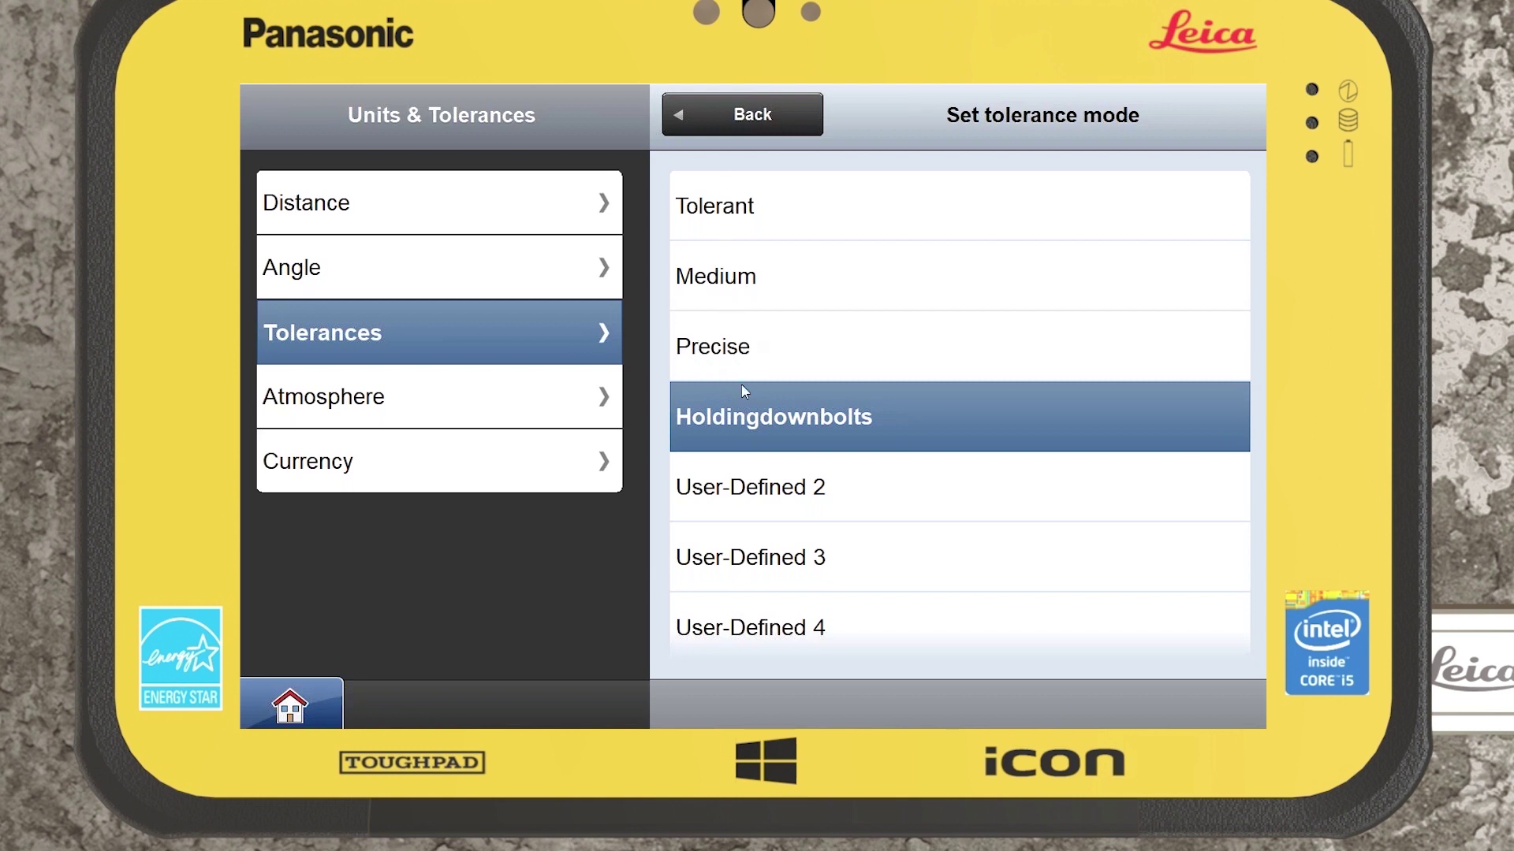
pyautogui.moveTo(802, 527); pyautogui.dragTo(831, 402)
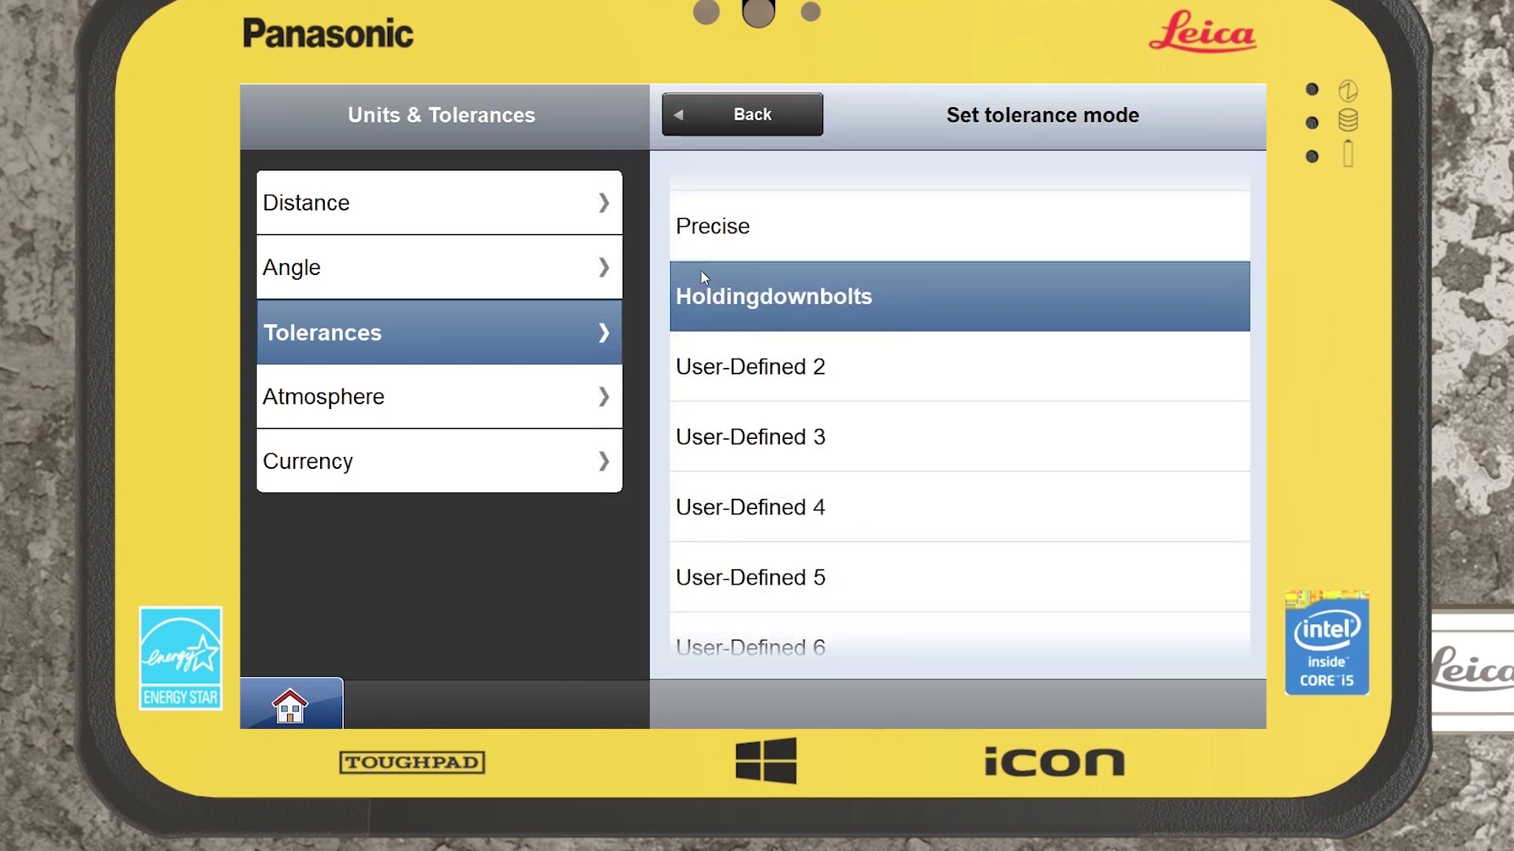
pyautogui.click(744, 366)
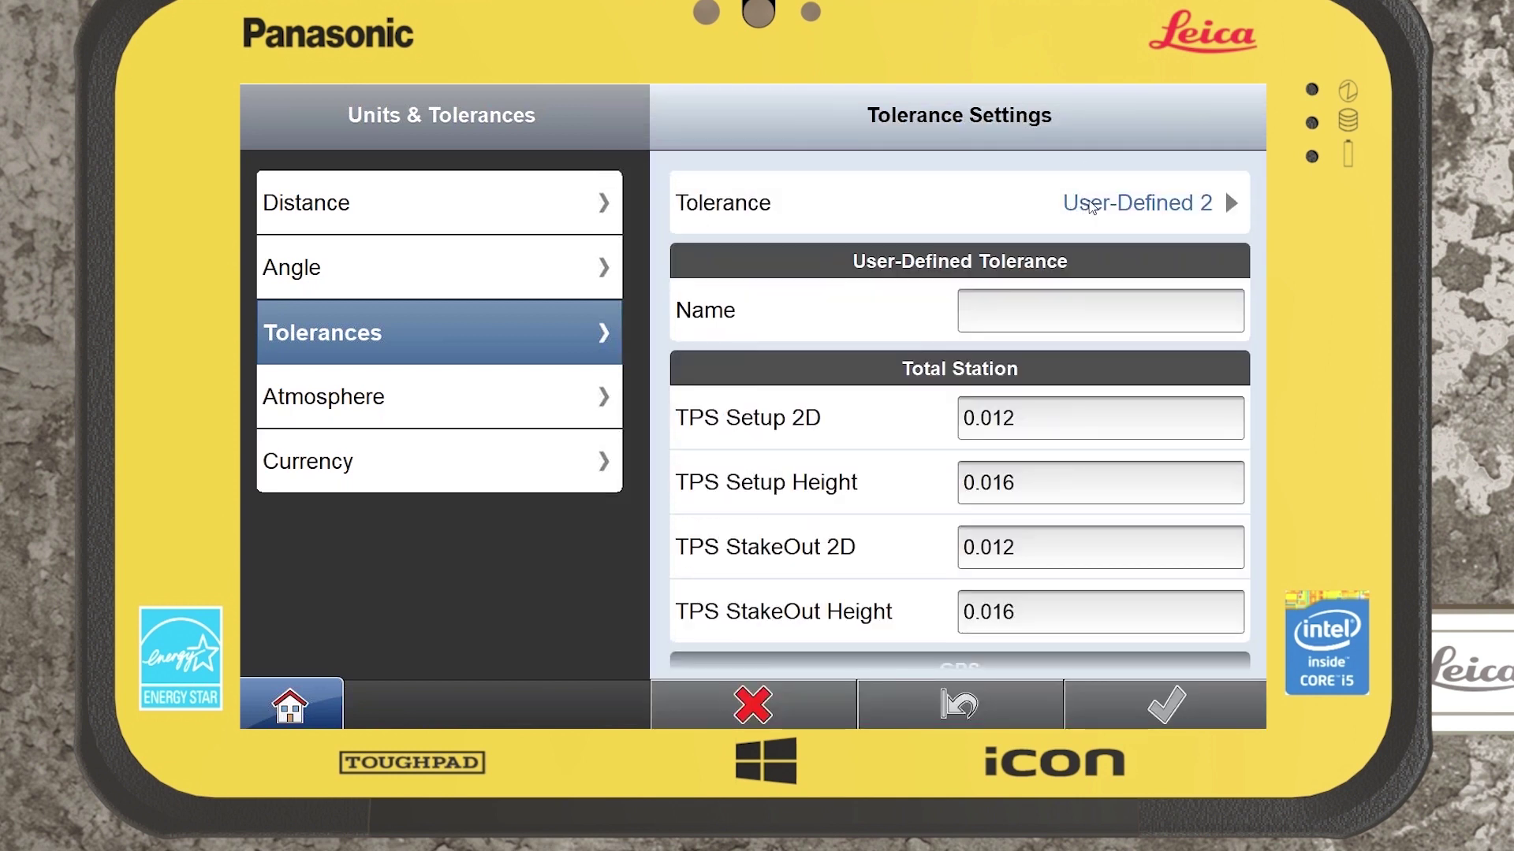
# Switch the tolerance mode to Medium, review its total station and GPS tolerances, and return to the home screen
pyautogui.click(1088, 203)
pyautogui.moveTo(767, 250); pyautogui.dragTo(780, 338)
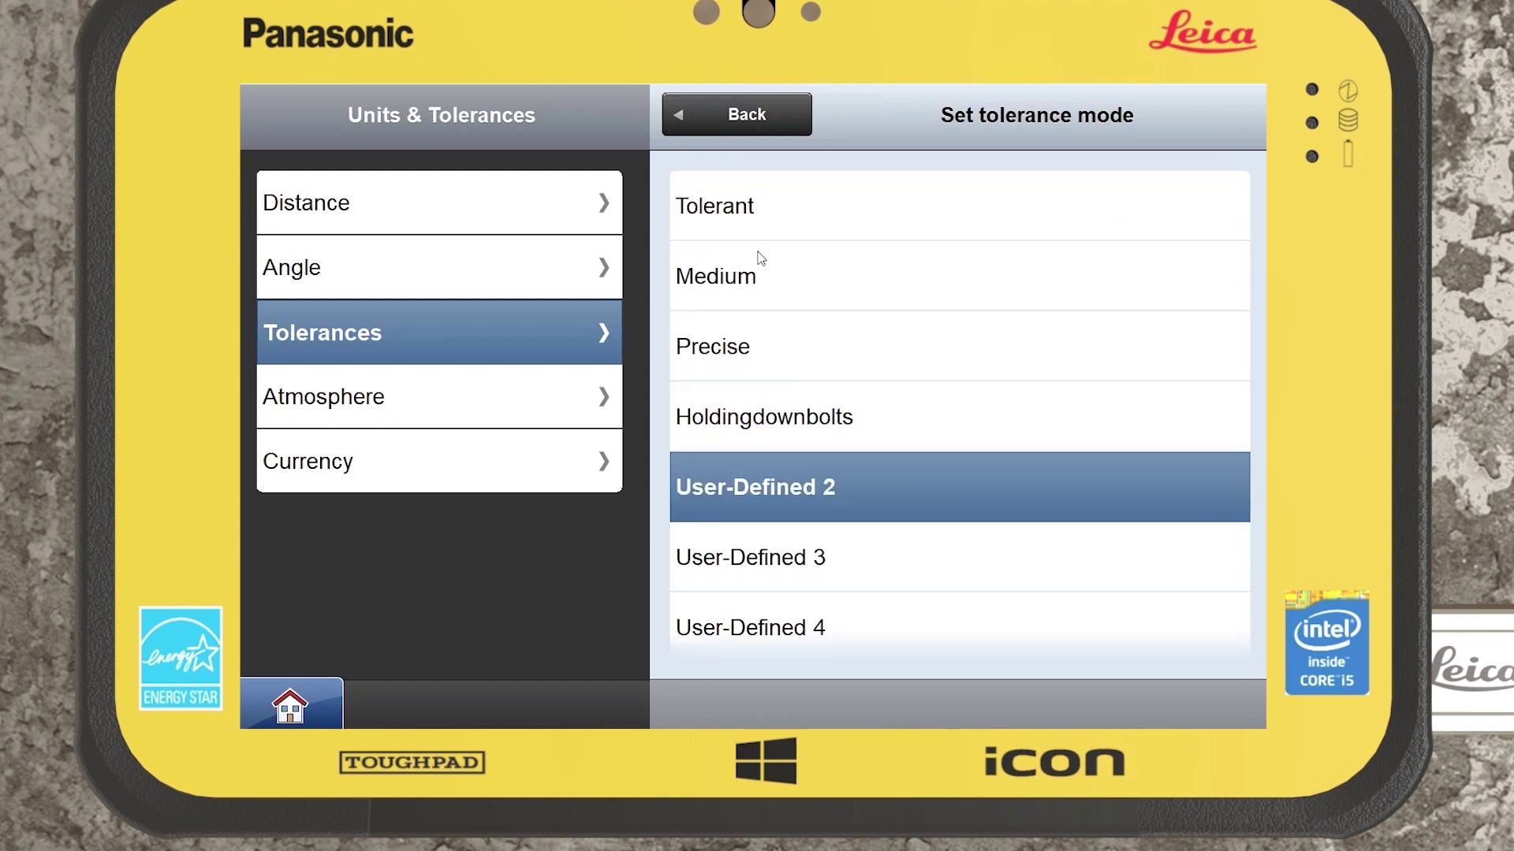
pyautogui.click(767, 278)
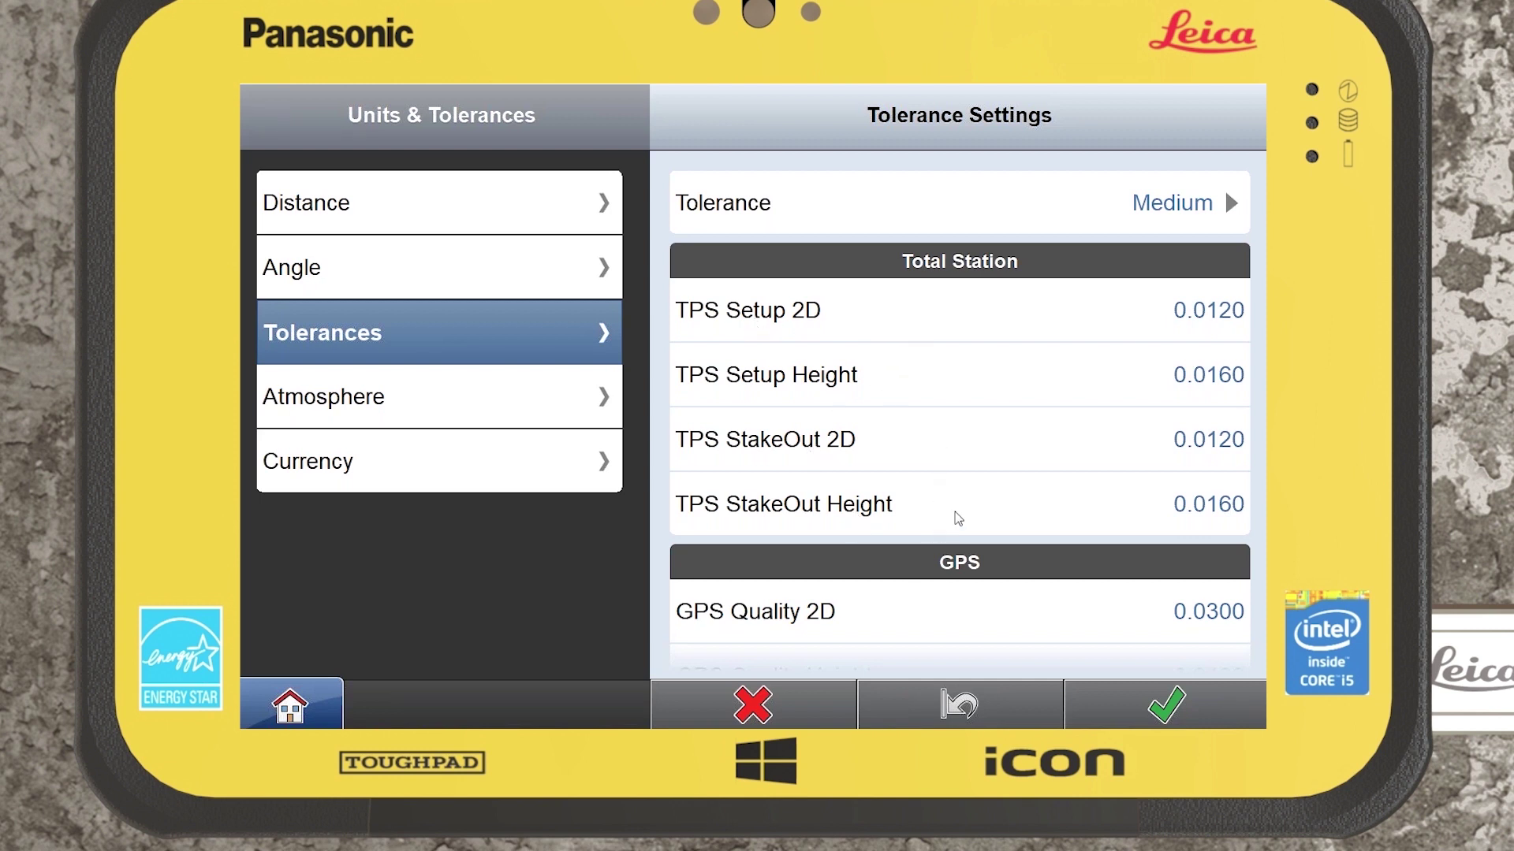
pyautogui.moveTo(973, 588); pyautogui.dragTo(952, 470)
pyautogui.scroll(3, 939, 332)
pyautogui.click(315, 694)
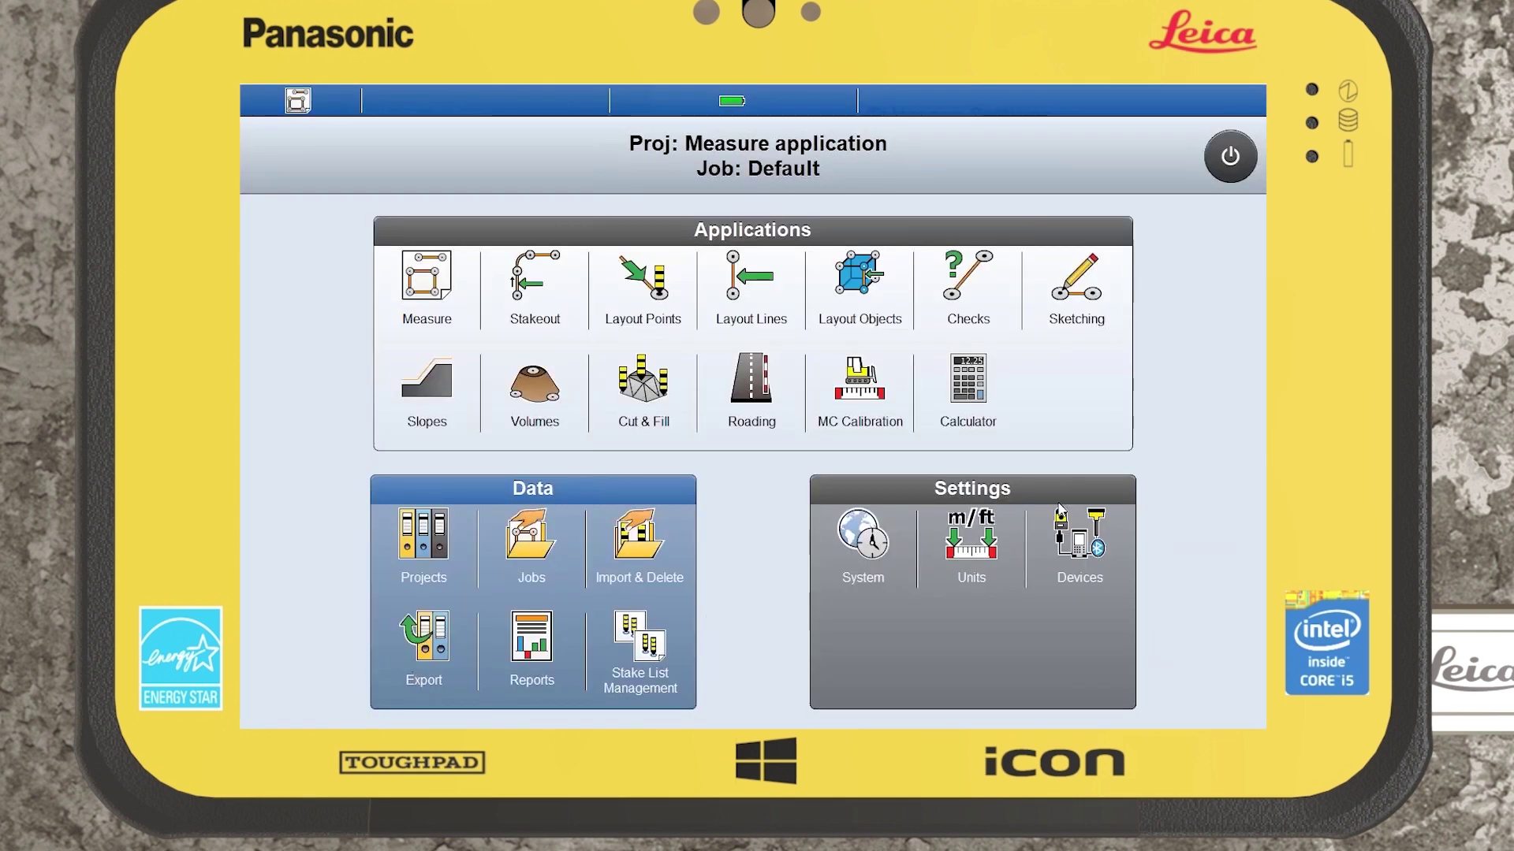
# Review the instrument models offered for a new device profile, and return home without creating a profile
pyautogui.click(1077, 544)
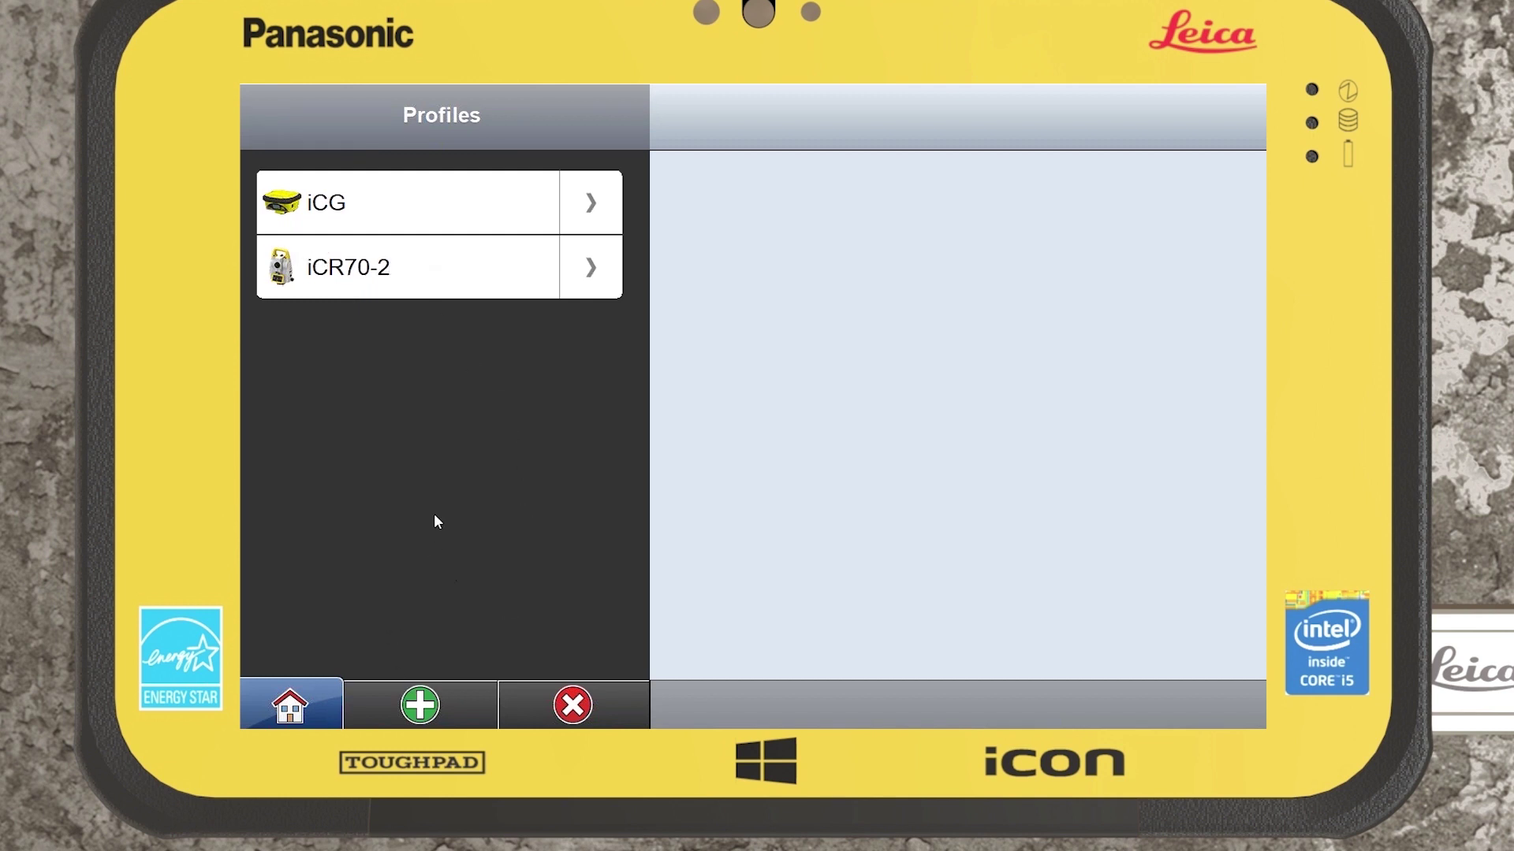
pyautogui.click(424, 695)
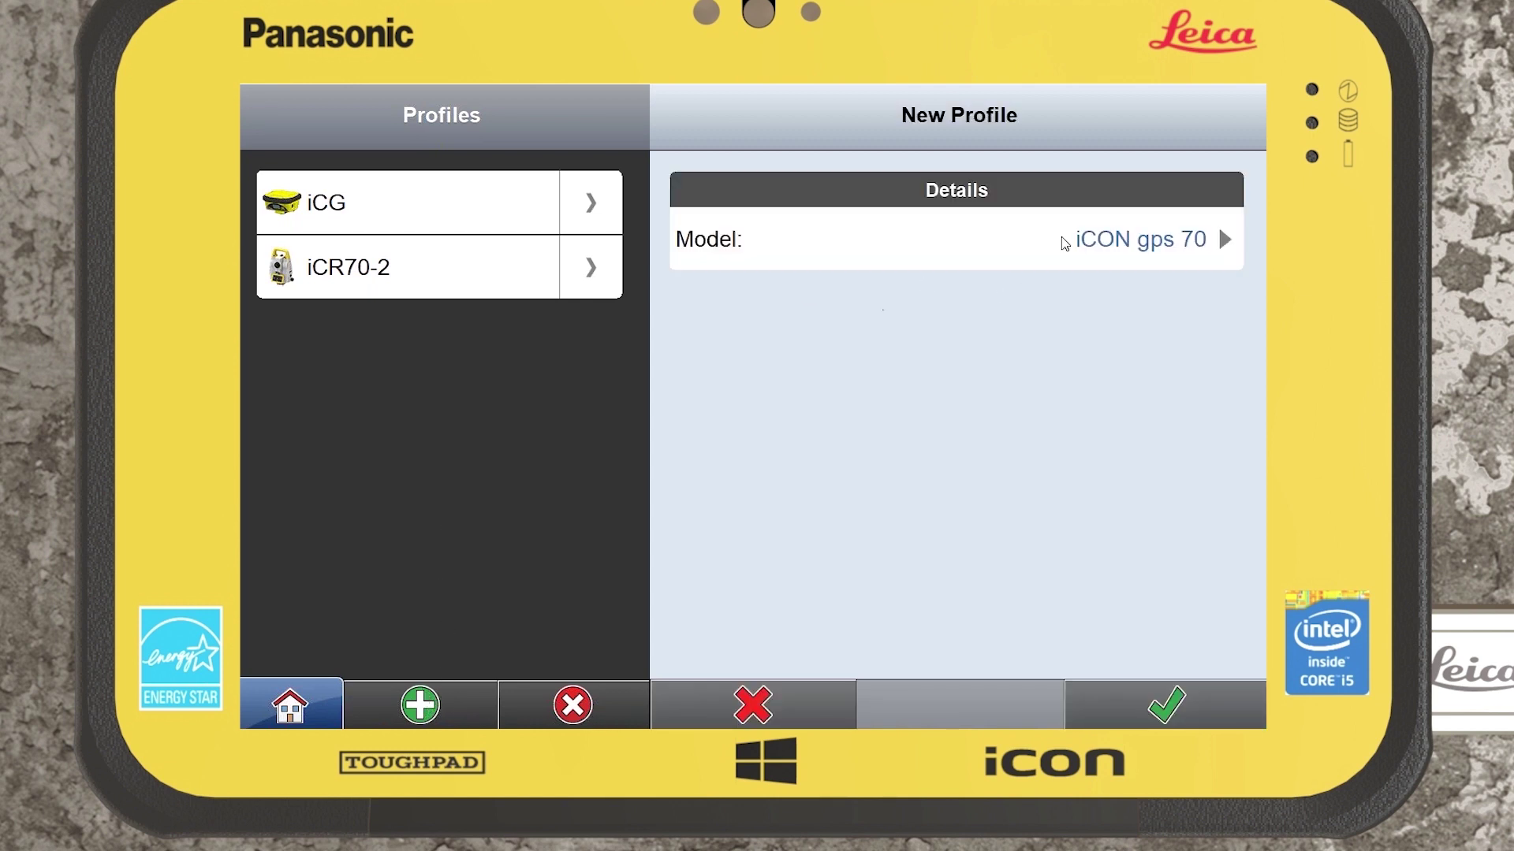
pyautogui.click(1110, 240)
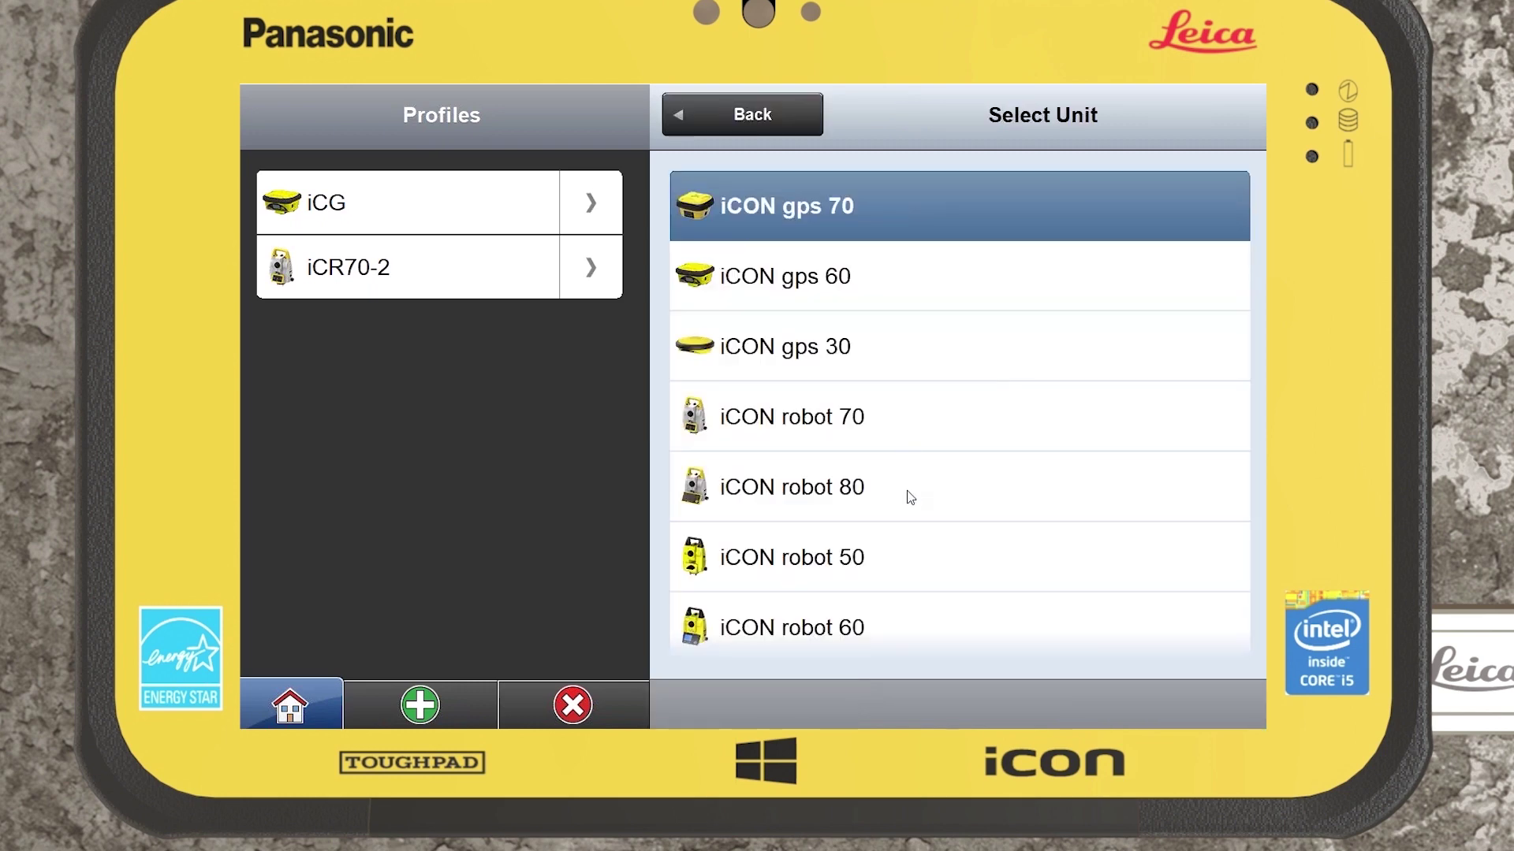
pyautogui.moveTo(904, 477); pyautogui.dragTo(868, 334)
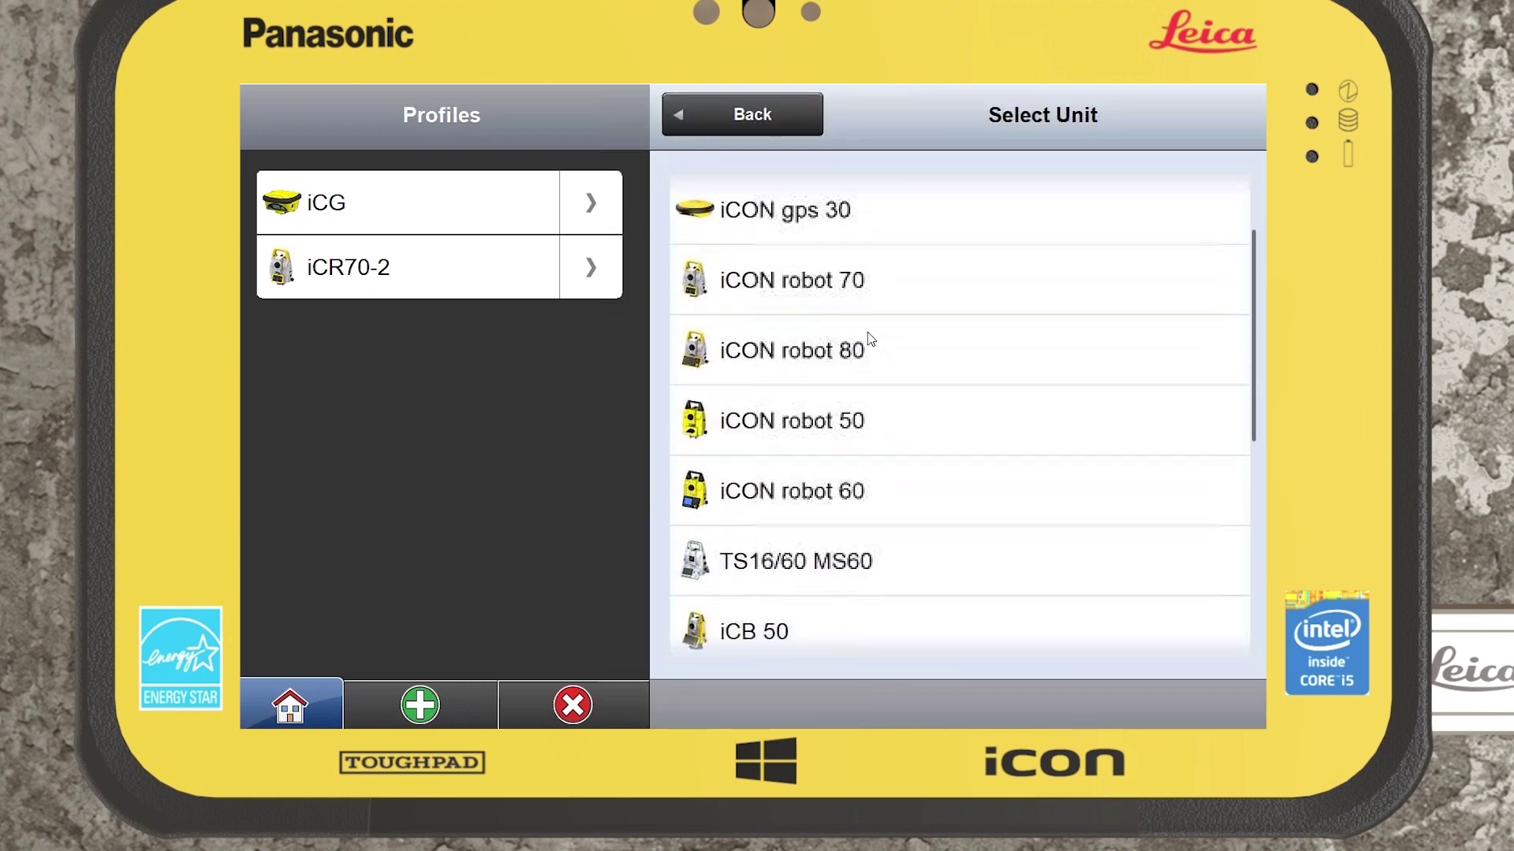
pyautogui.moveTo(870, 503); pyautogui.dragTo(851, 551)
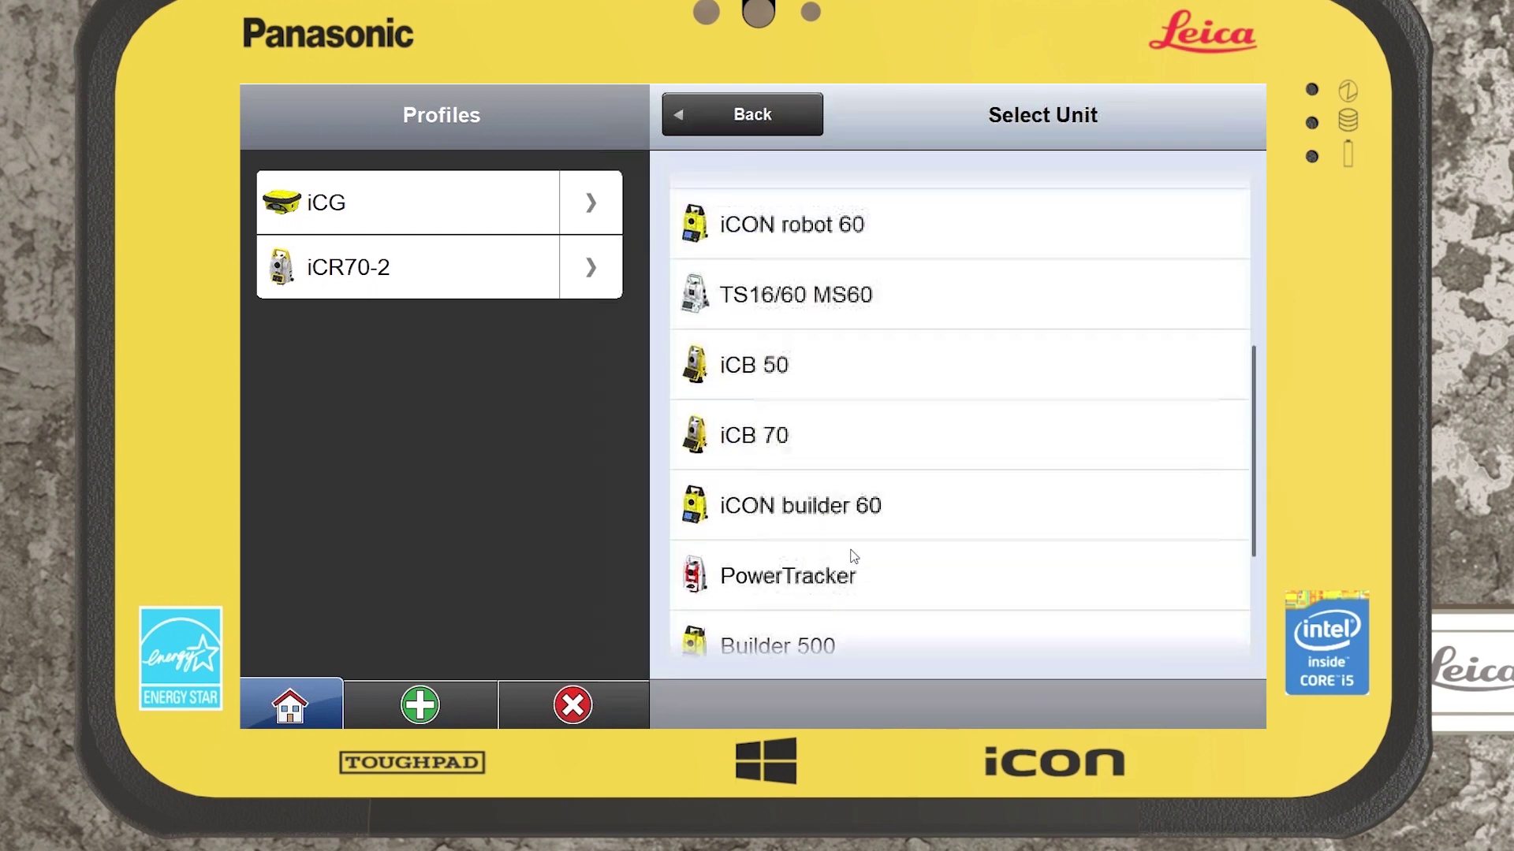
pyautogui.moveTo(870, 172); pyautogui.dragTo(866, 325)
pyautogui.click(763, 118)
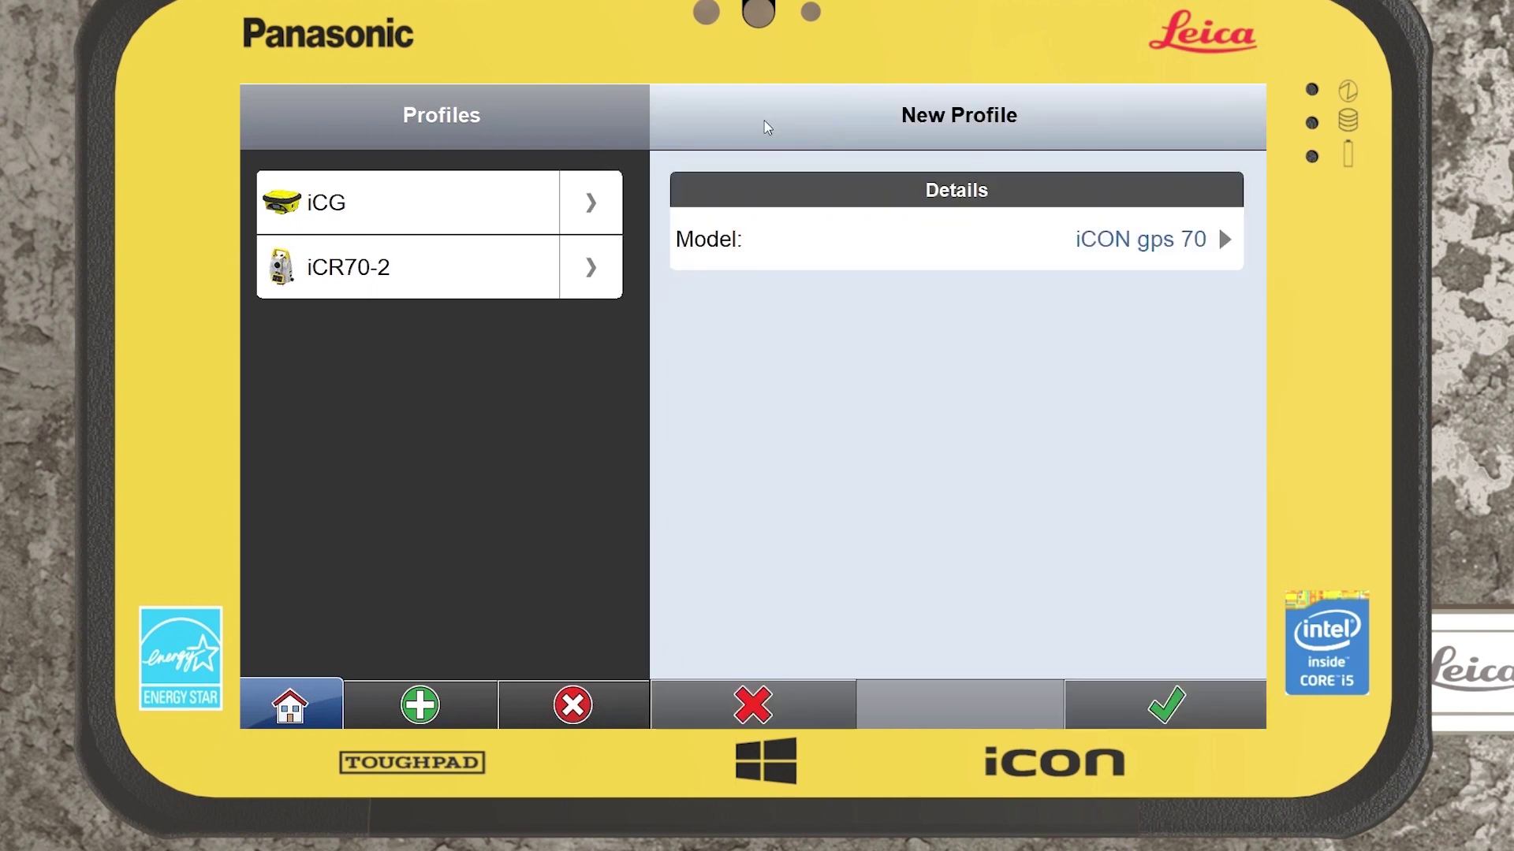
pyautogui.click(721, 714)
pyautogui.click(304, 708)
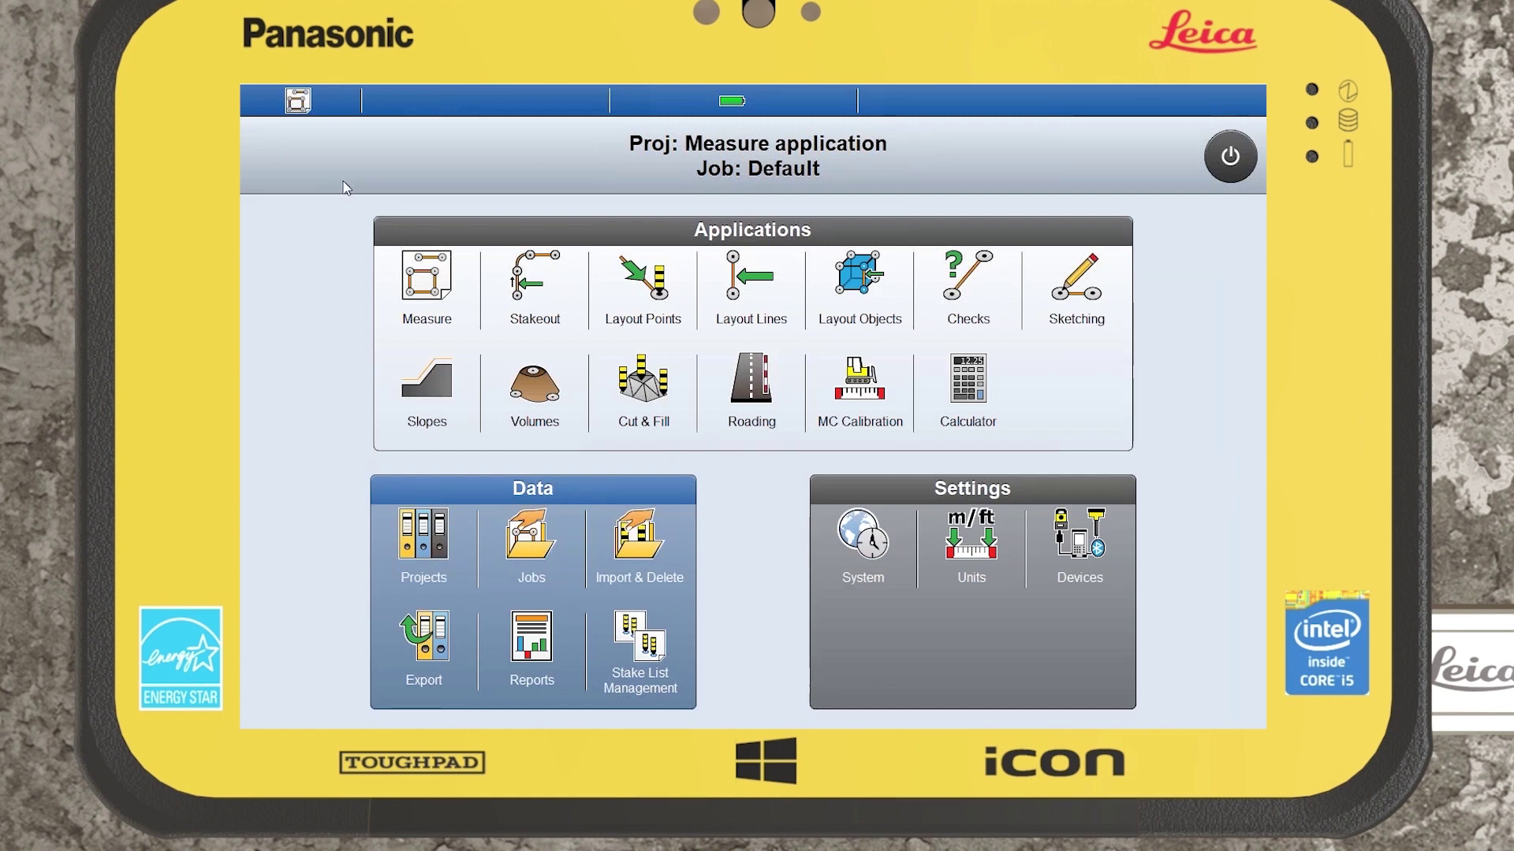
# Open the Measure application and review its toolbox, including the Automatic Logging tool
pyautogui.click(424, 286)
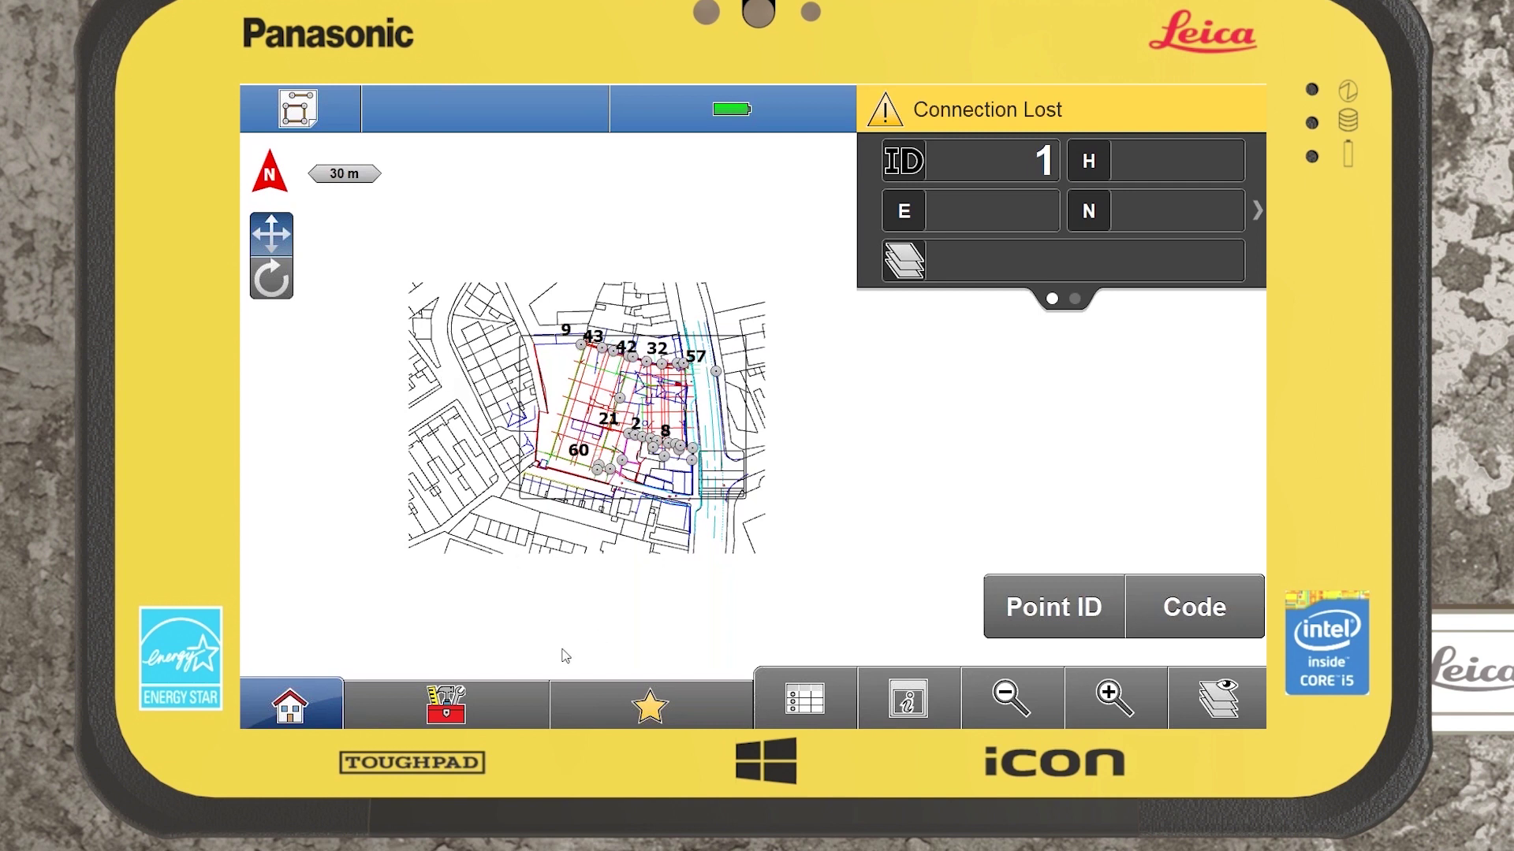
pyautogui.click(443, 706)
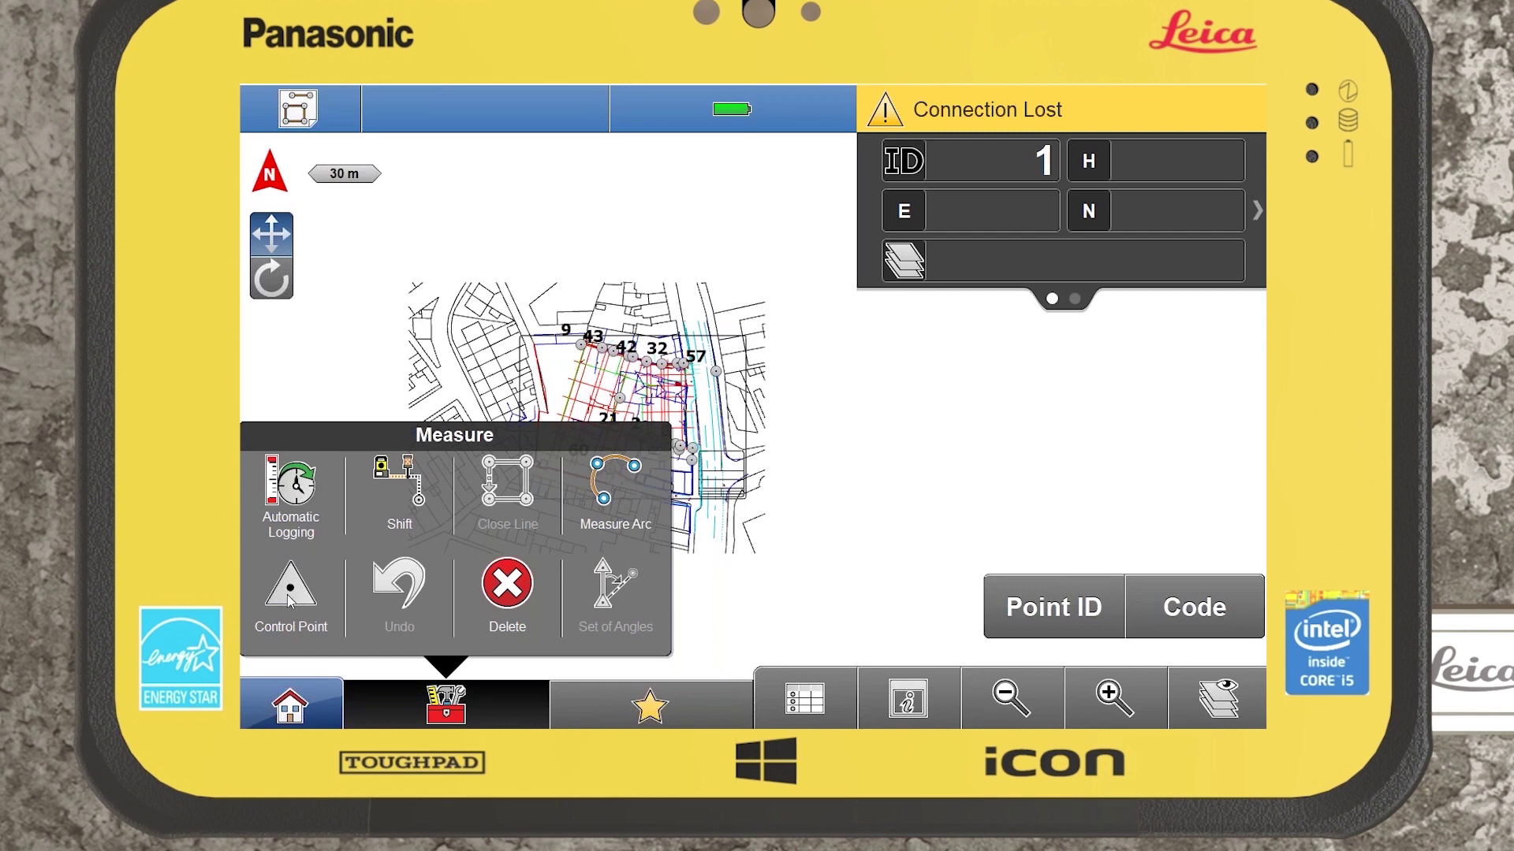
pyautogui.click(302, 487)
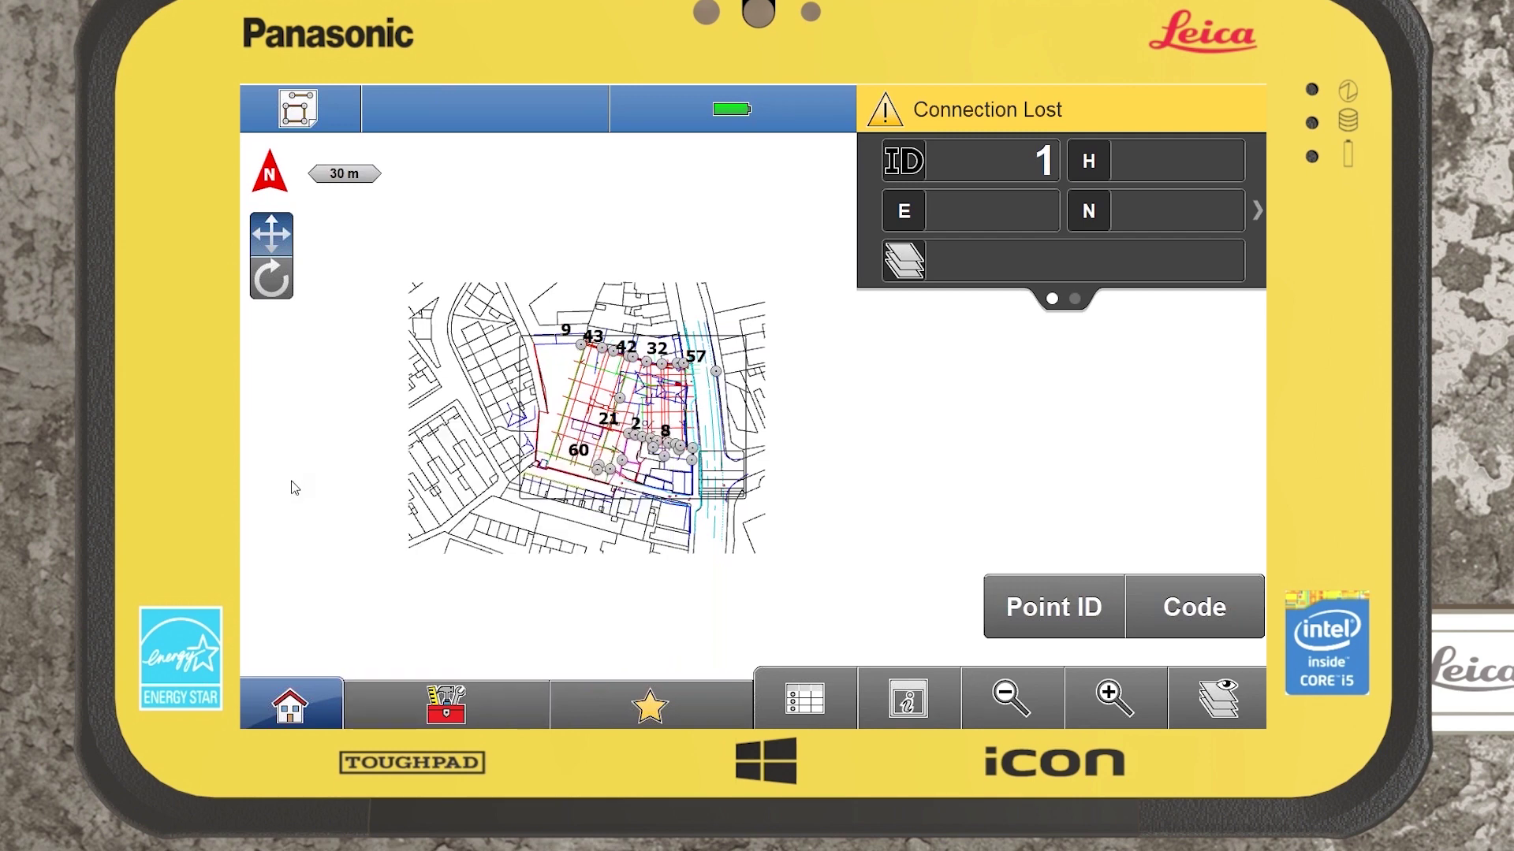
pyautogui.click(439, 697)
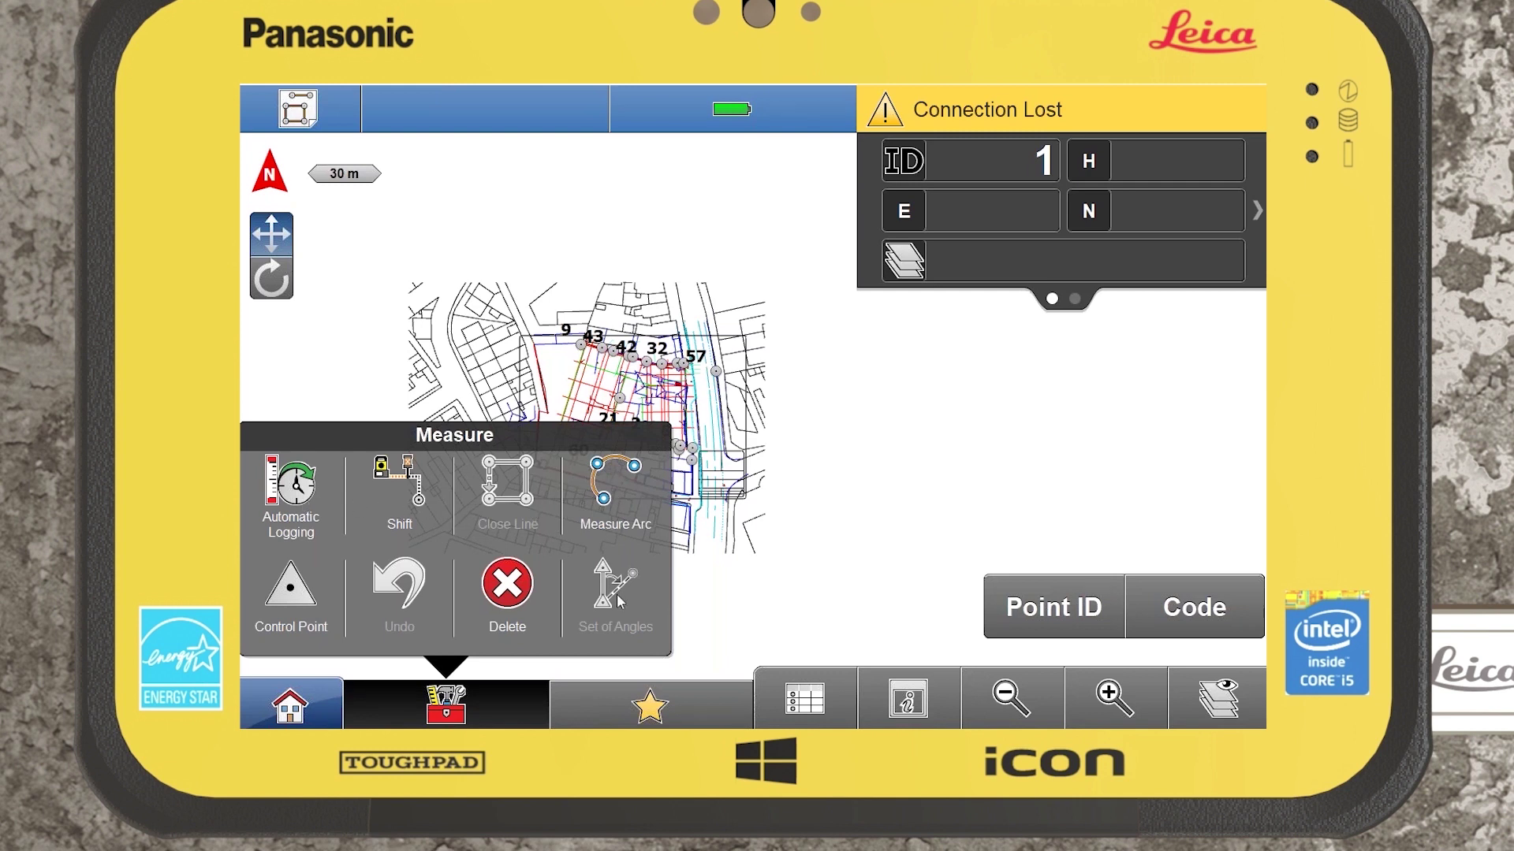
pyautogui.click(442, 710)
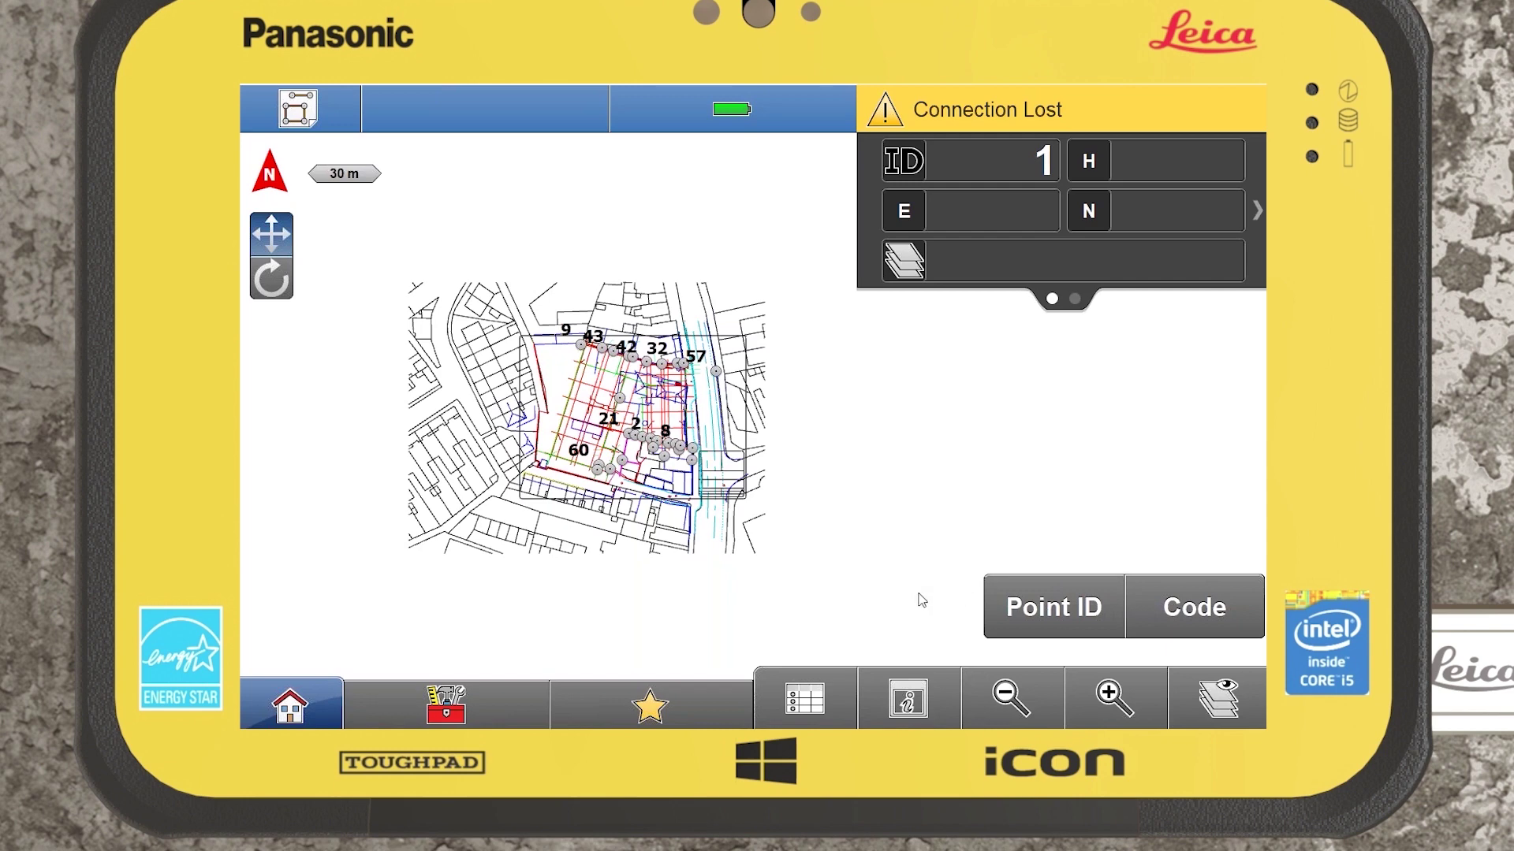
# Connect to the simulator sensor from the device settings, acknowledge the pole control instructions, and reopen the Measure application
pyautogui.click(306, 693)
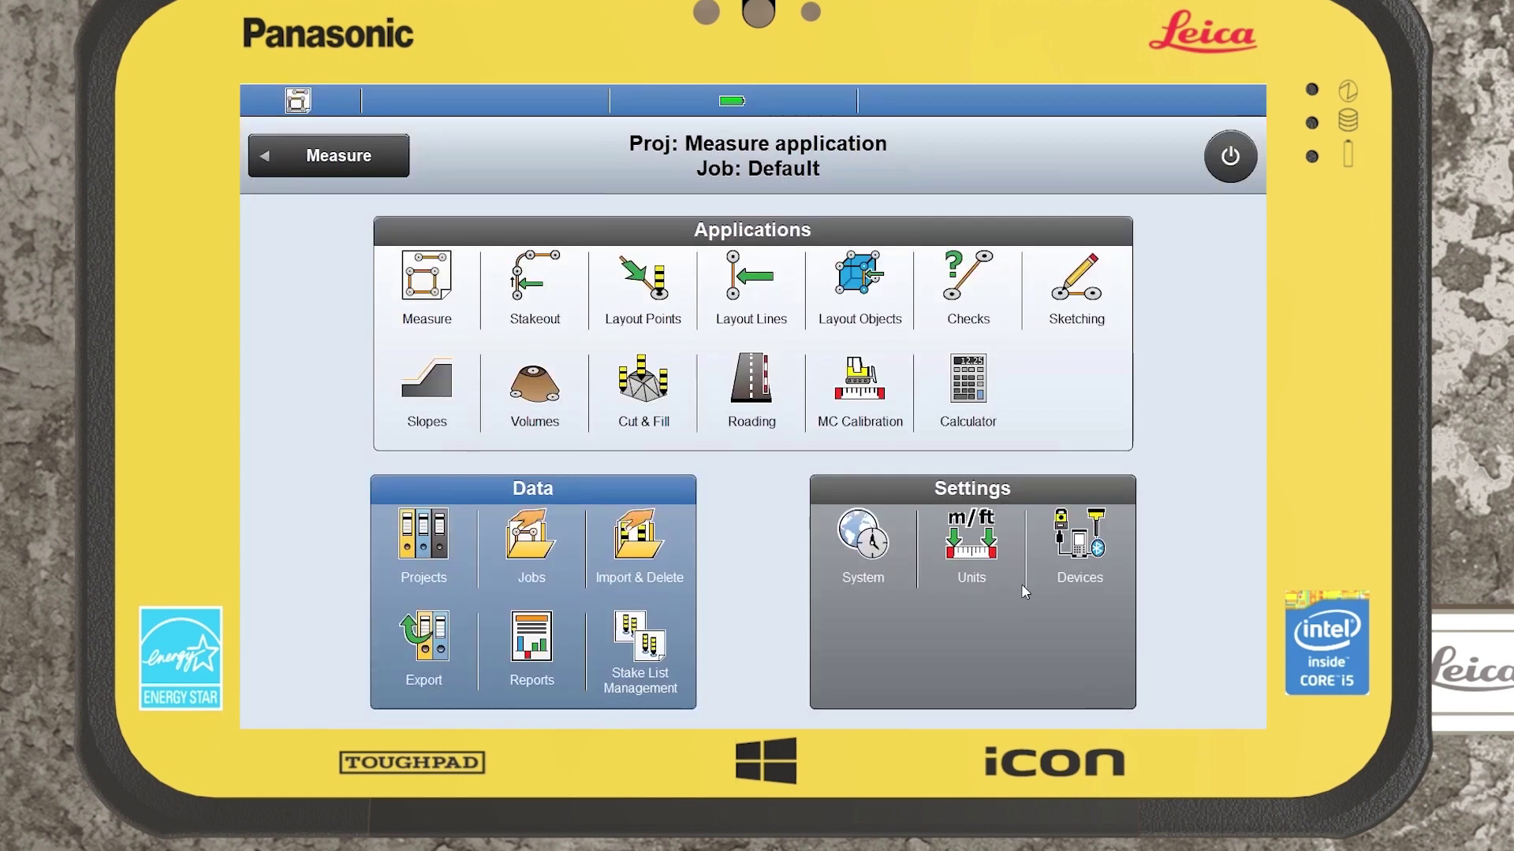
pyautogui.click(1082, 552)
pyautogui.click(497, 222)
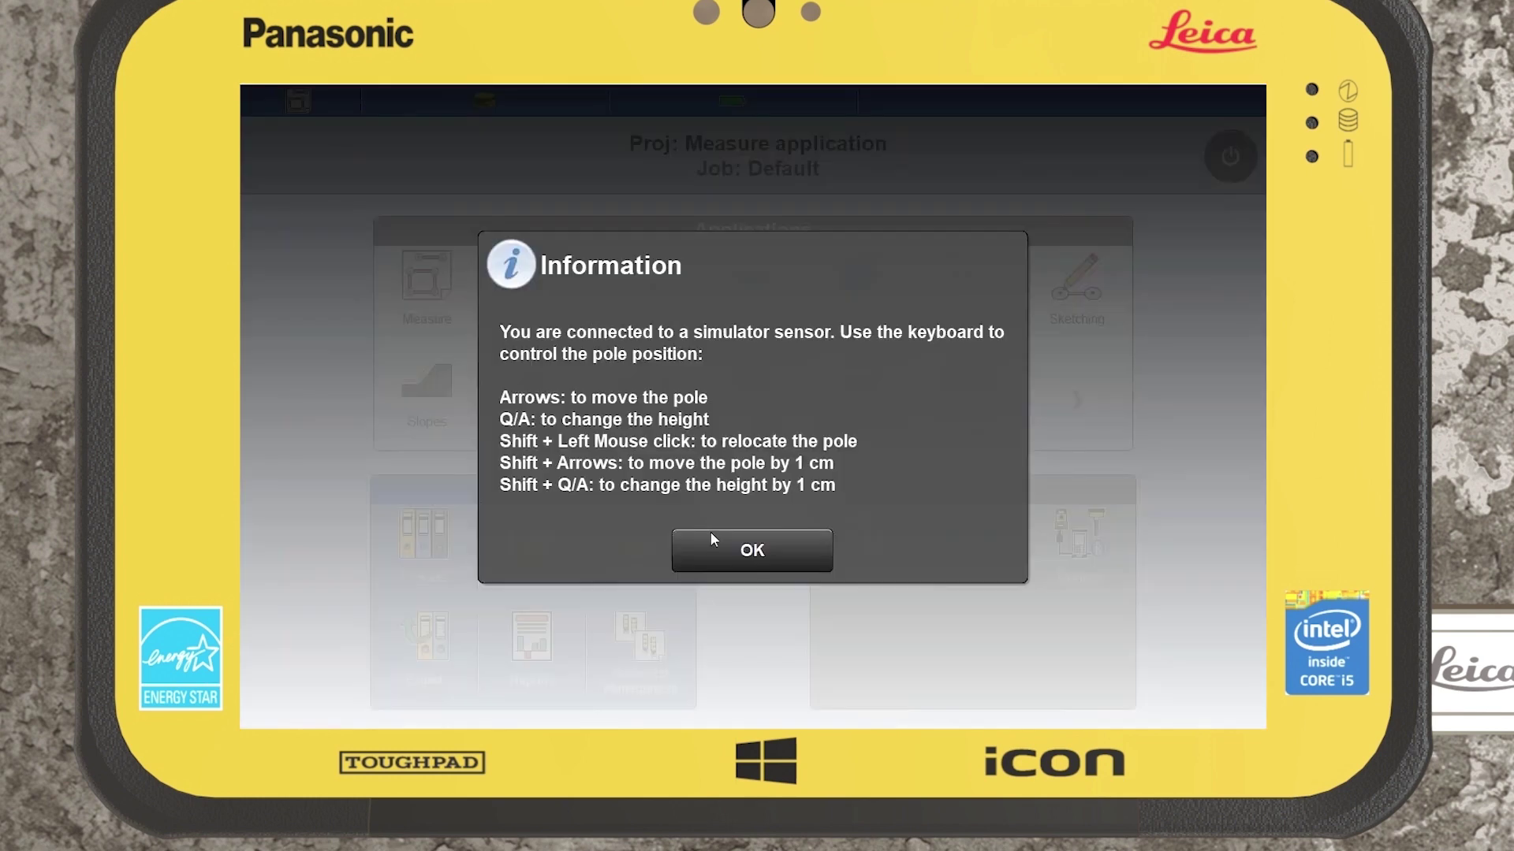
pyautogui.click(711, 533)
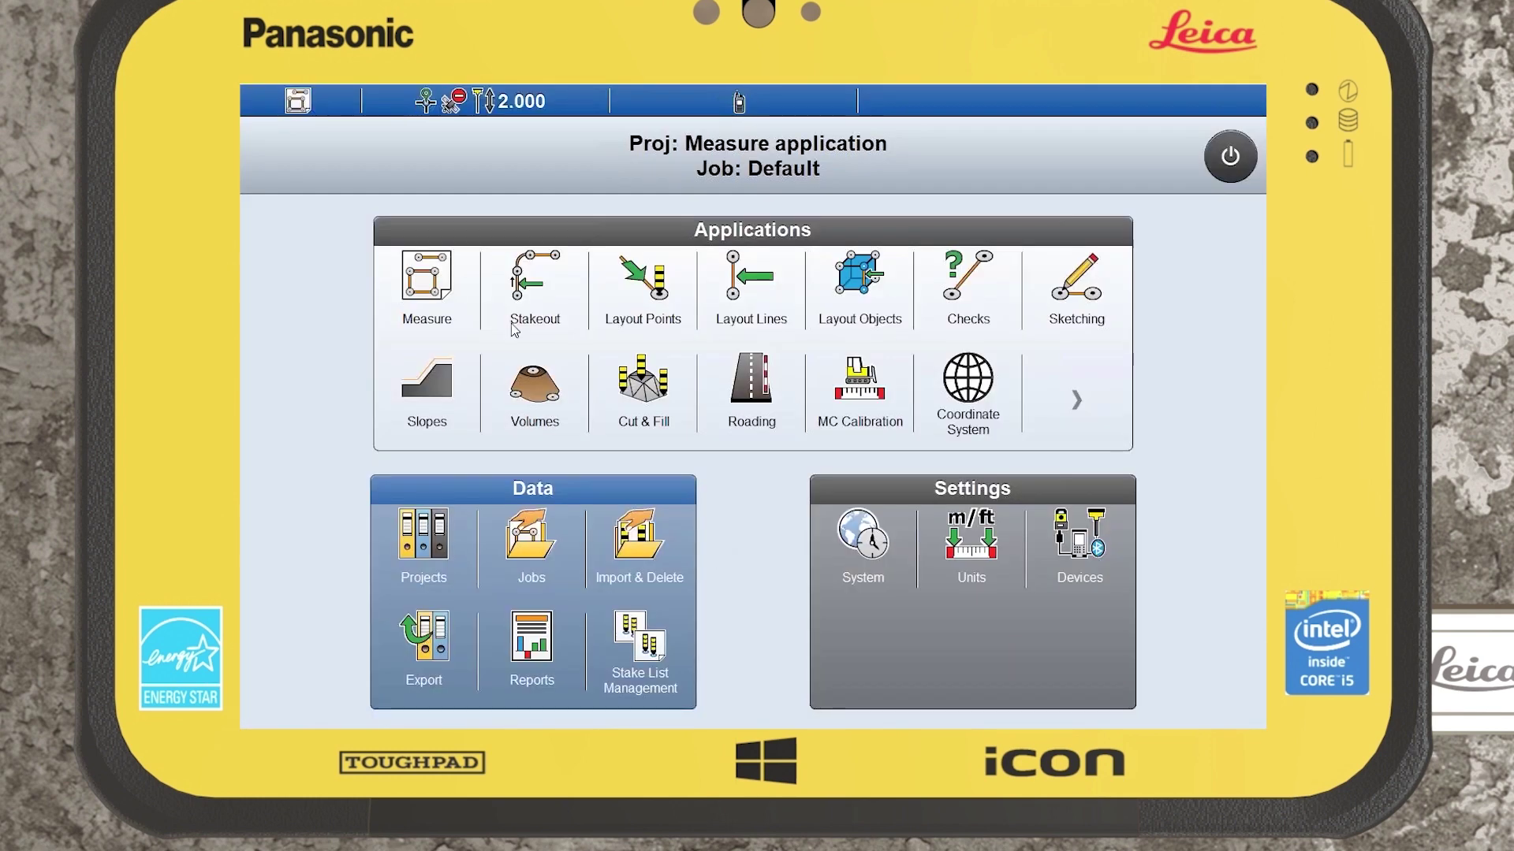
pyautogui.click(429, 280)
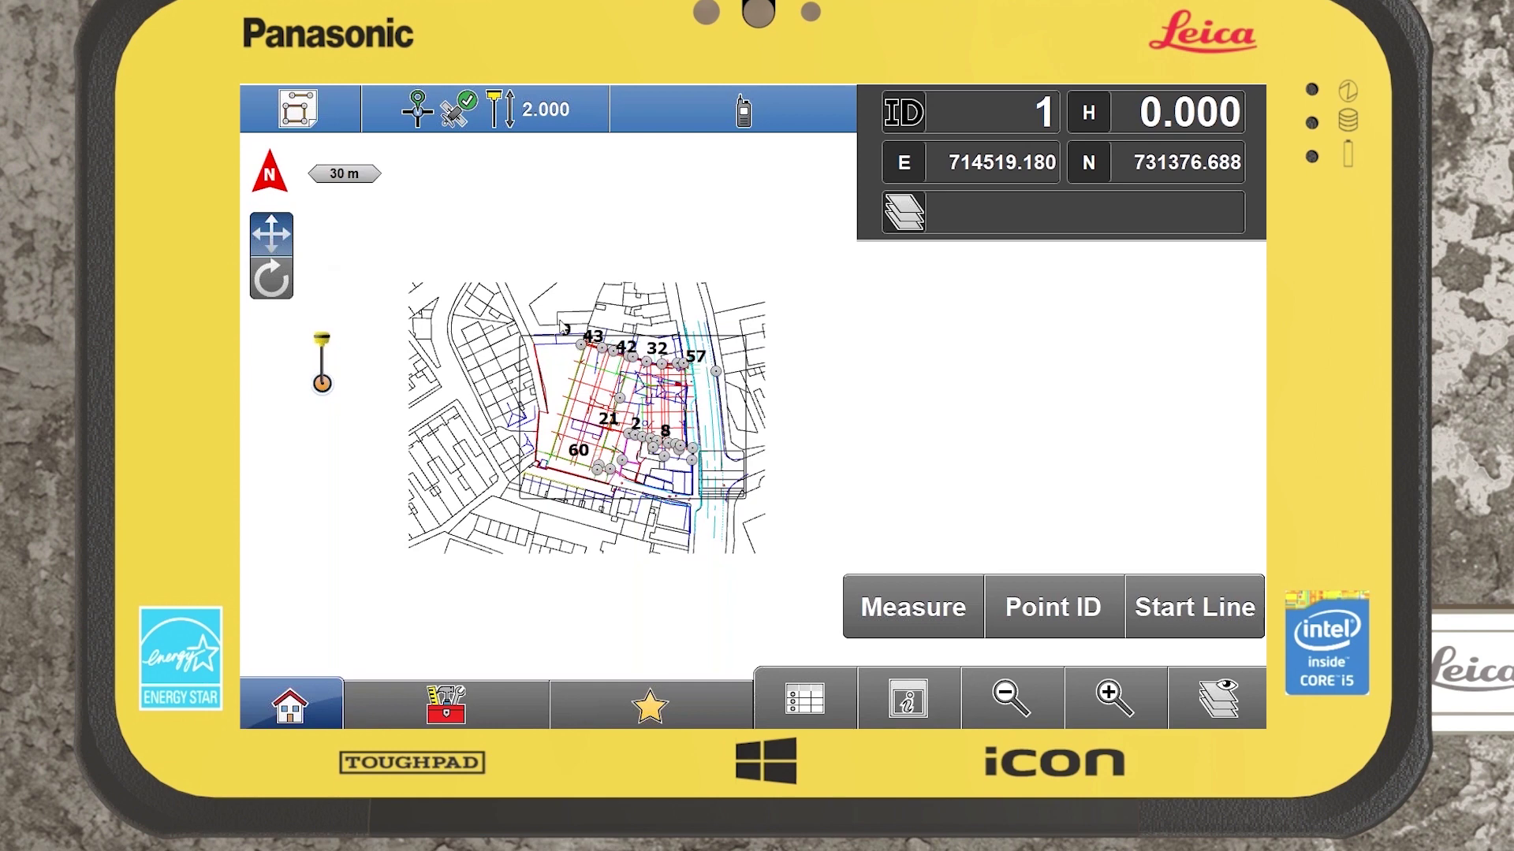
# Pan the map, rotate it into a tilted 3D view, and restore the north-up plan view
pyautogui.moveTo(523, 325); pyautogui.dragTo(569, 348)
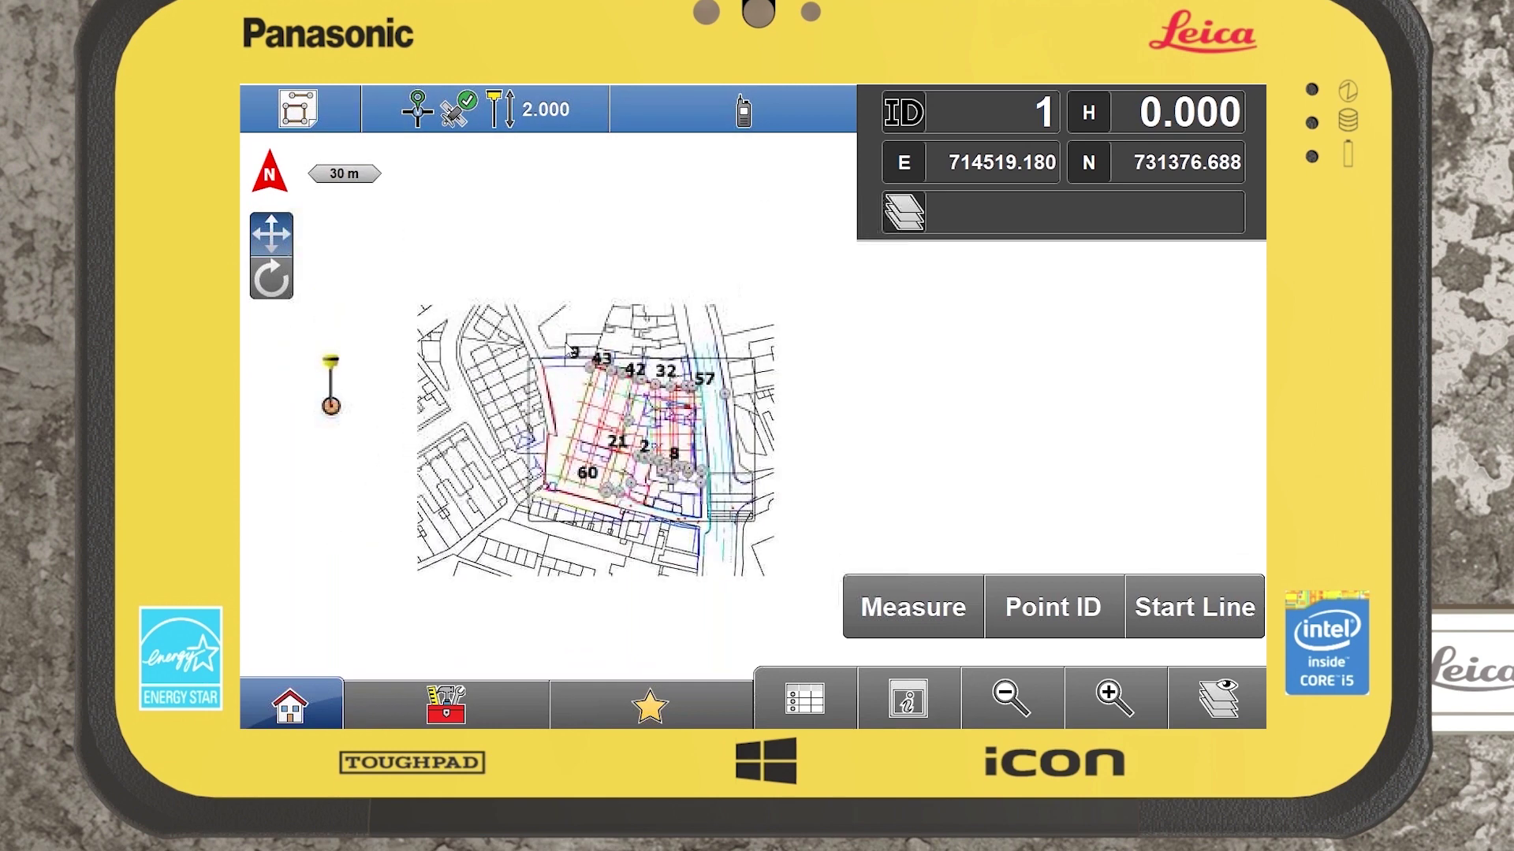
pyautogui.click(276, 280)
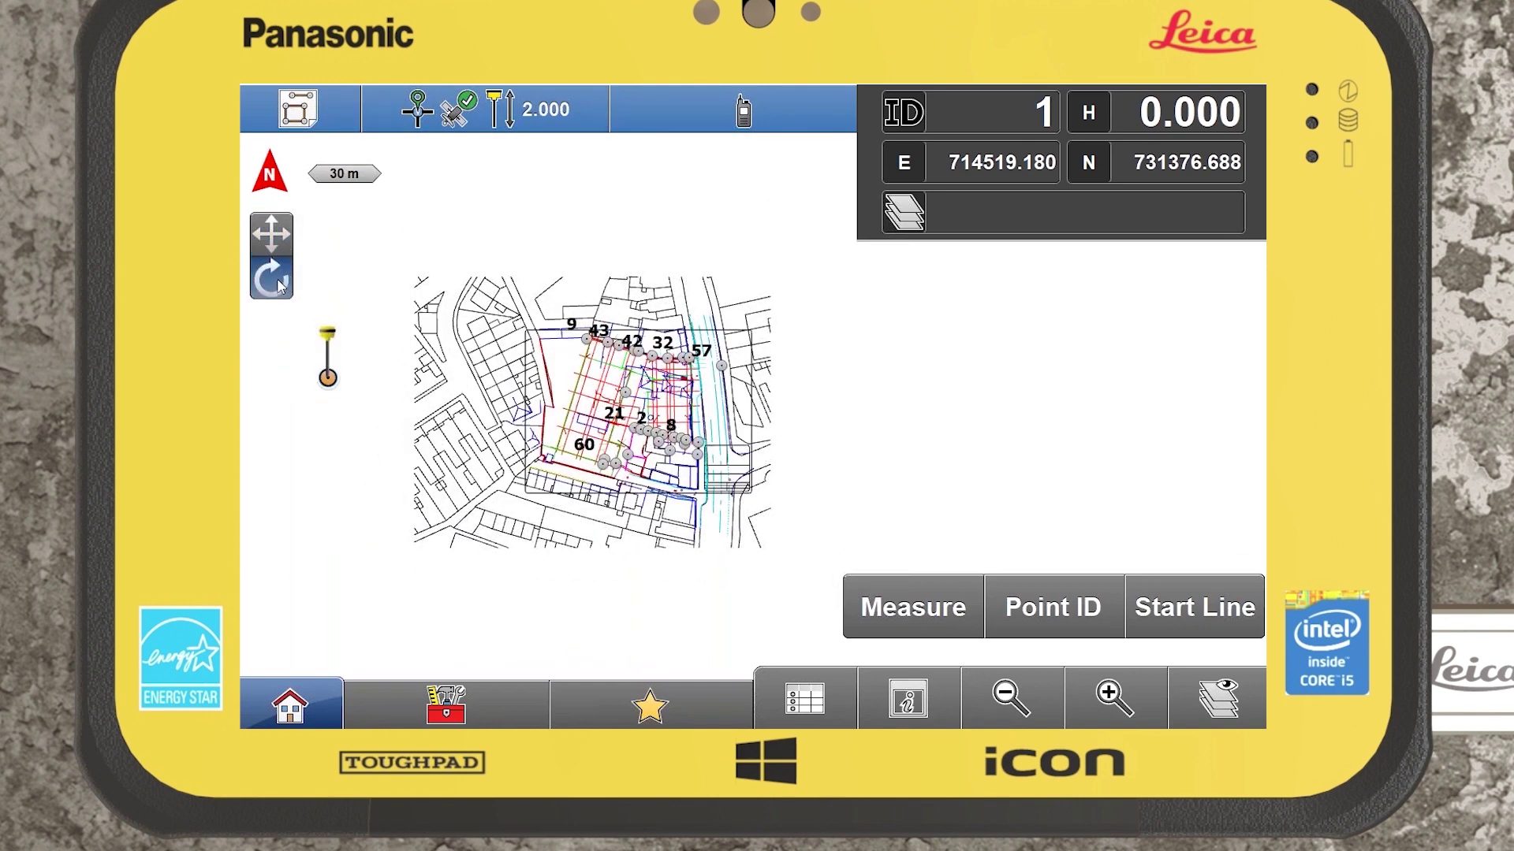
pyautogui.moveTo(687, 435); pyautogui.dragTo(601, 318)
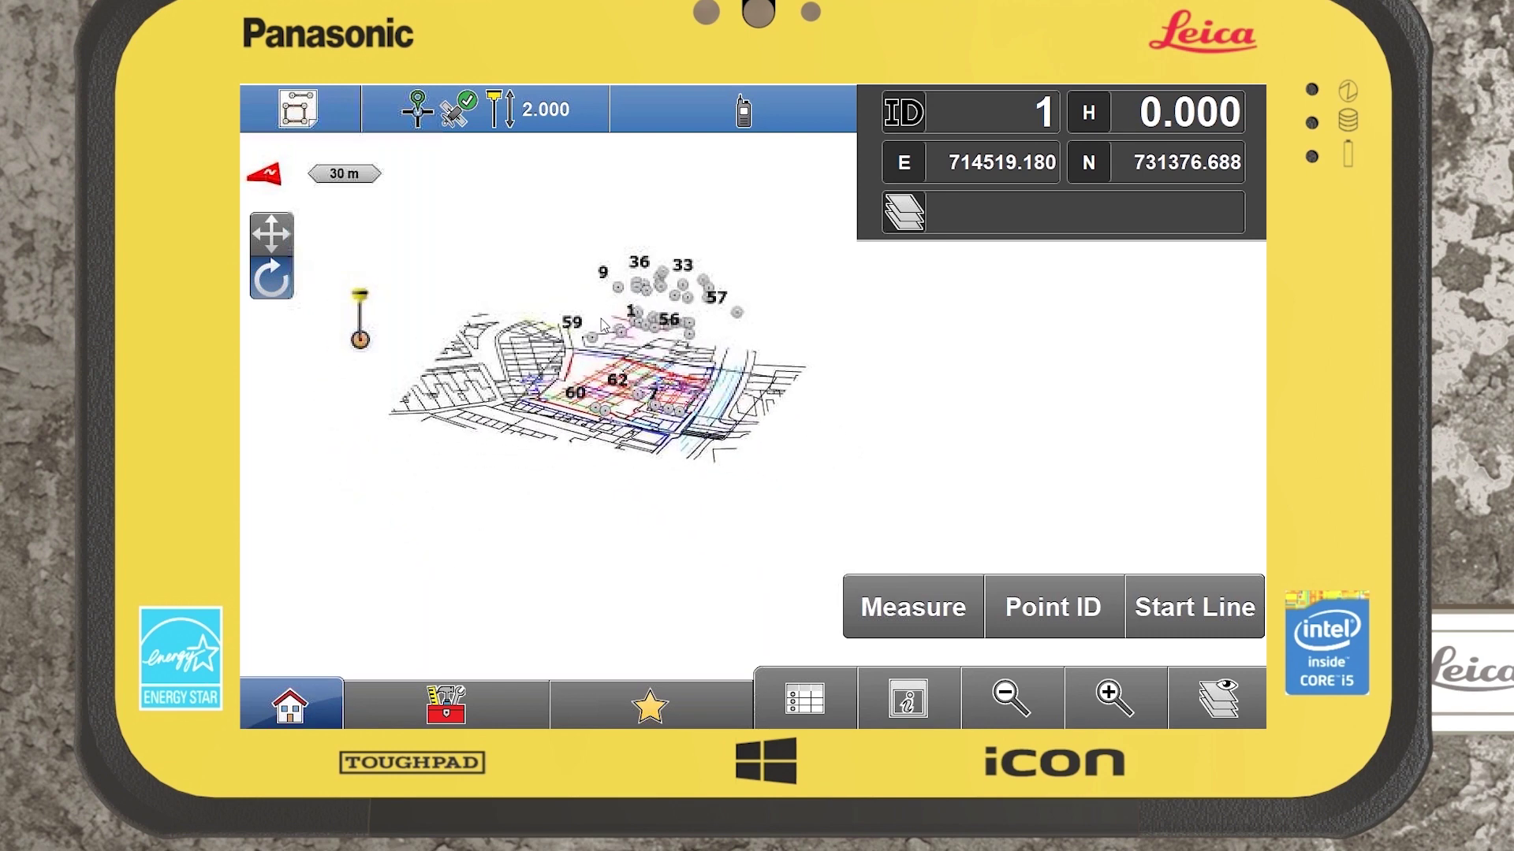
pyautogui.click(275, 239)
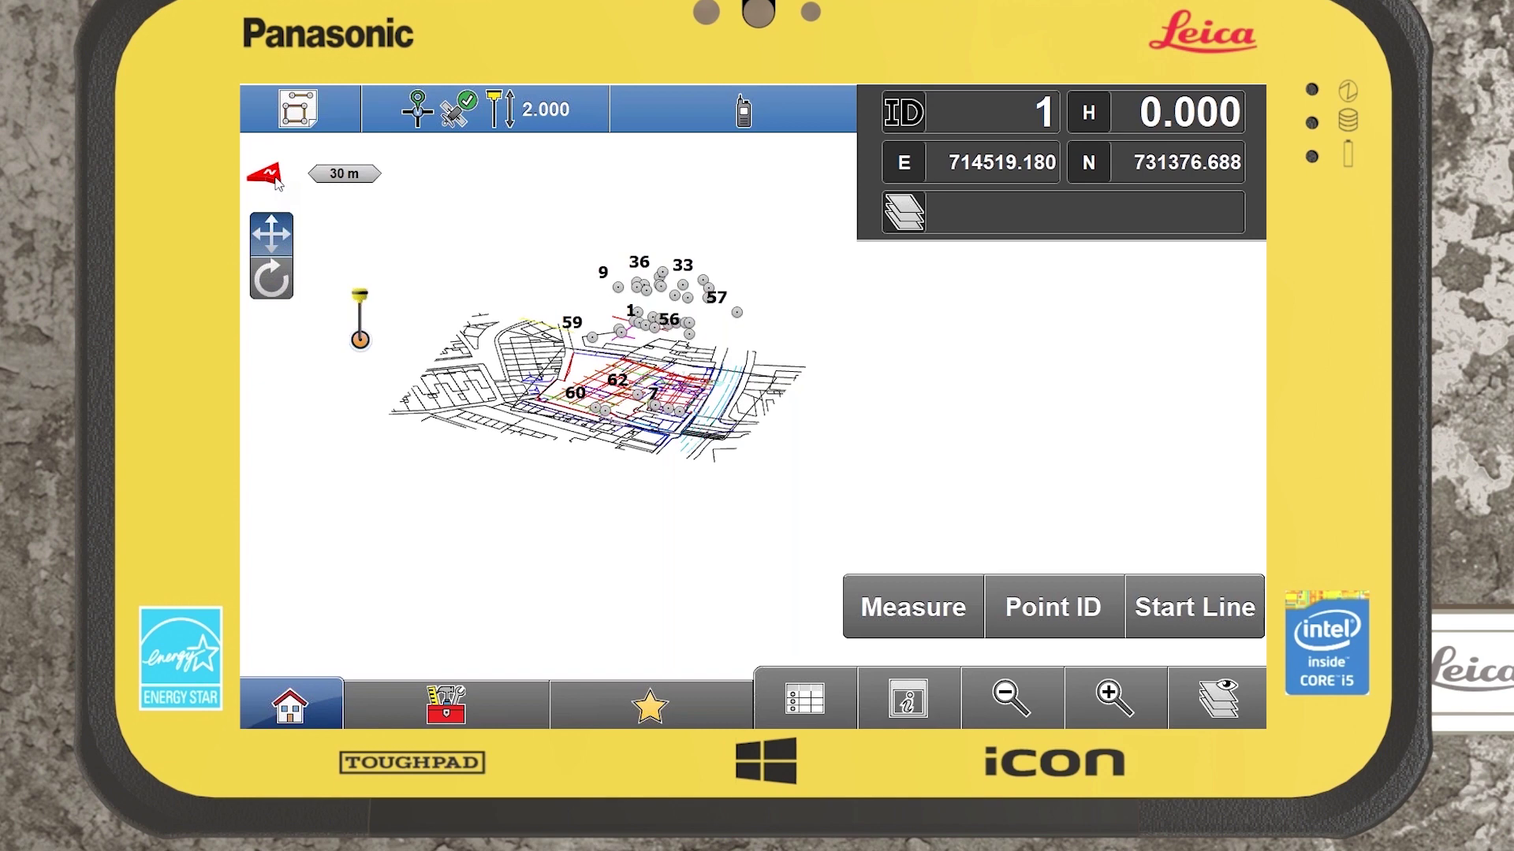
pyautogui.click(272, 177)
pyautogui.moveTo(640, 391)
pyautogui.mouseDown()
pyautogui.moveTo(526, 366)
pyautogui.moveTo(668, 323)
pyautogui.moveTo(570, 401)
pyautogui.moveTo(593, 351)
pyautogui.moveTo(657, 387)
pyautogui.mouseUp()
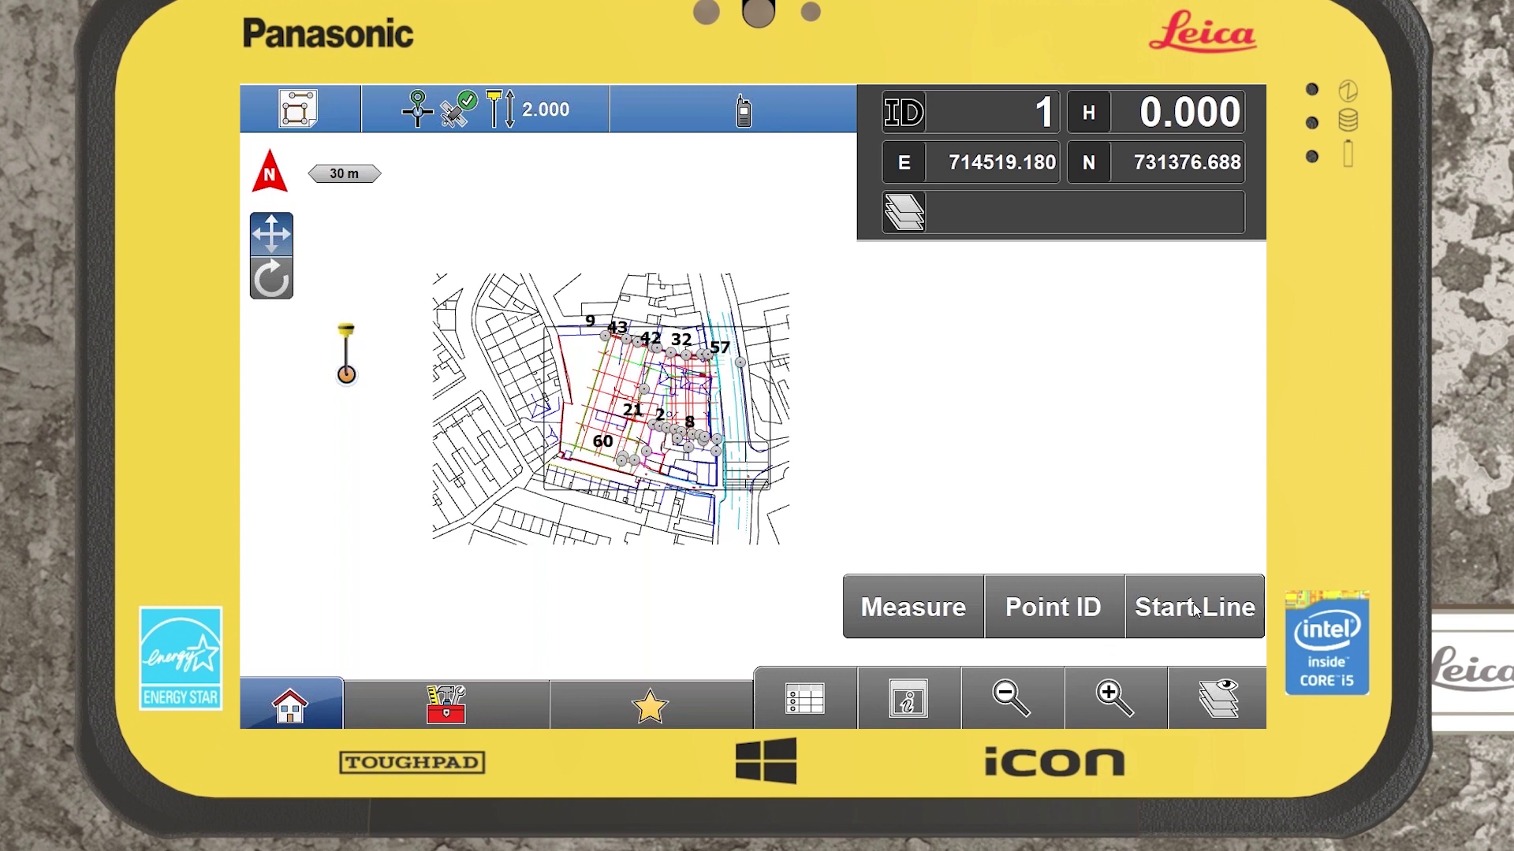
# Review the functions that can be assigned to the three slots of the measure bar
pyautogui.click(1035, 613)
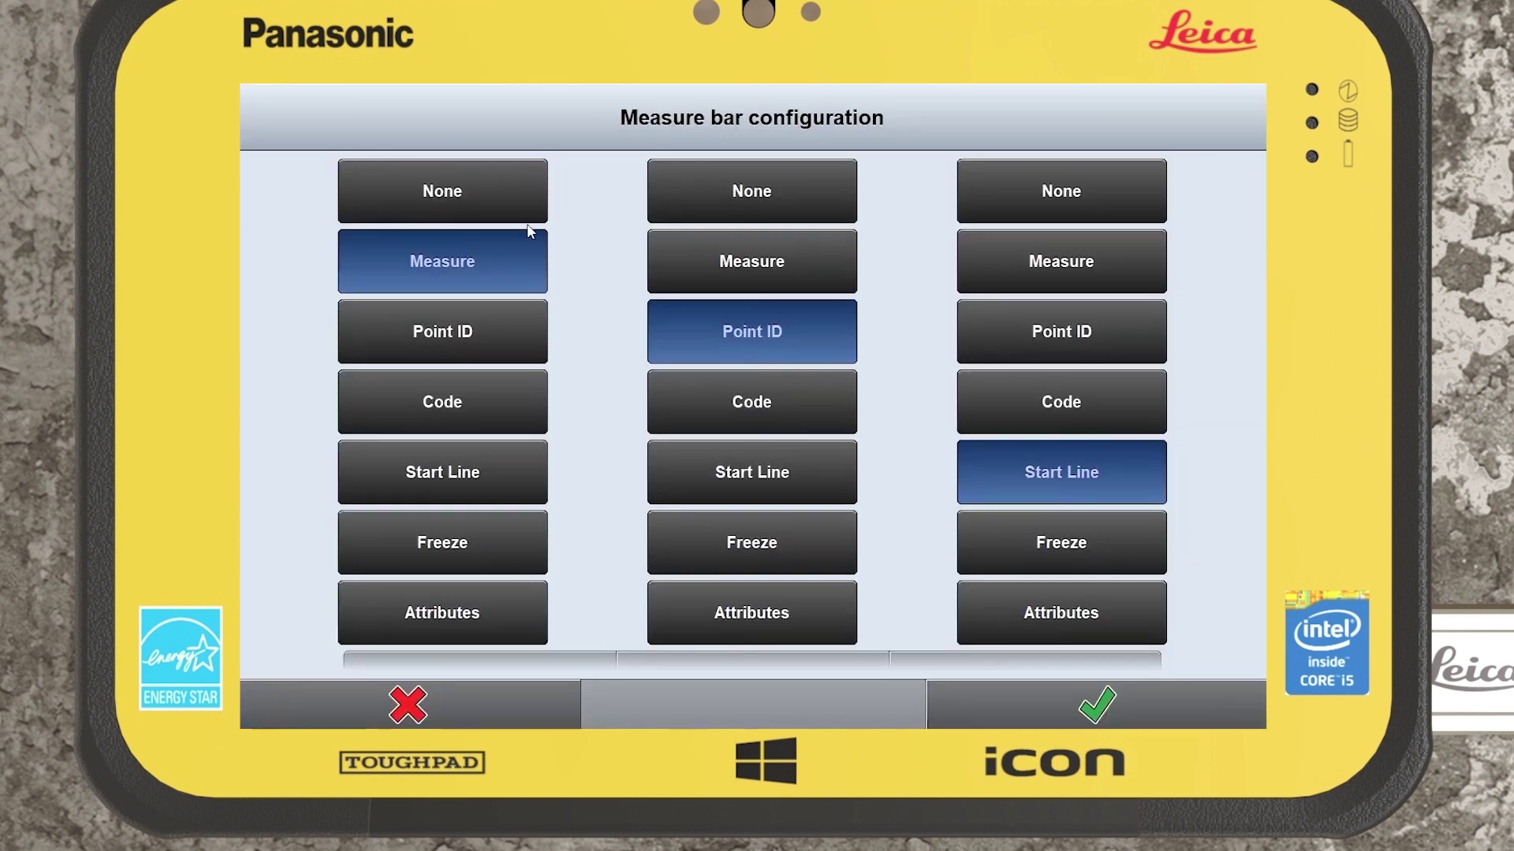
pyautogui.moveTo(534, 512); pyautogui.dragTo(513, 476)
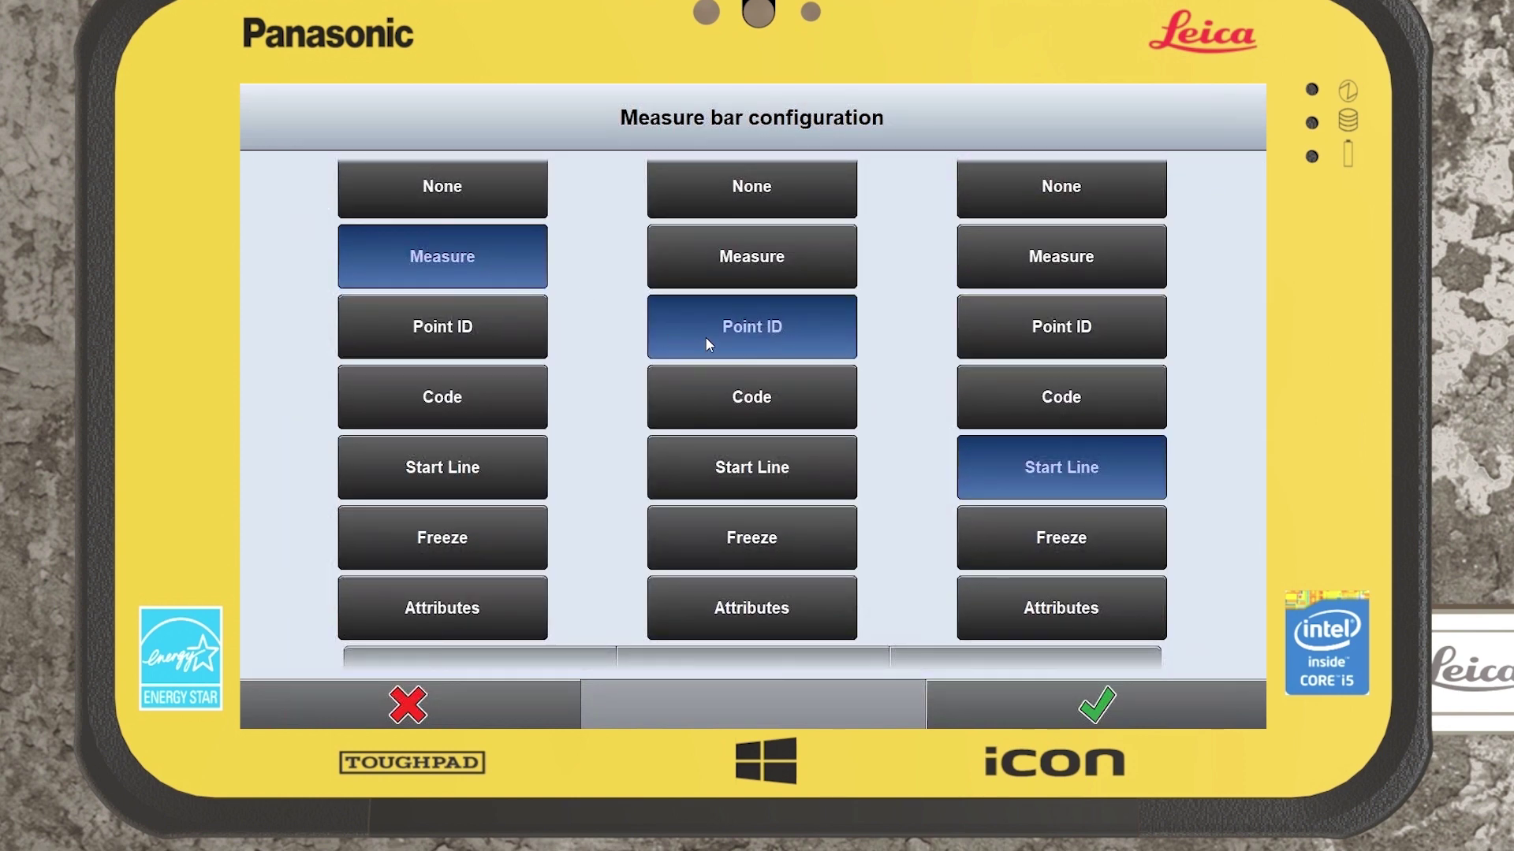
pyautogui.scroll(-1, 735, 476)
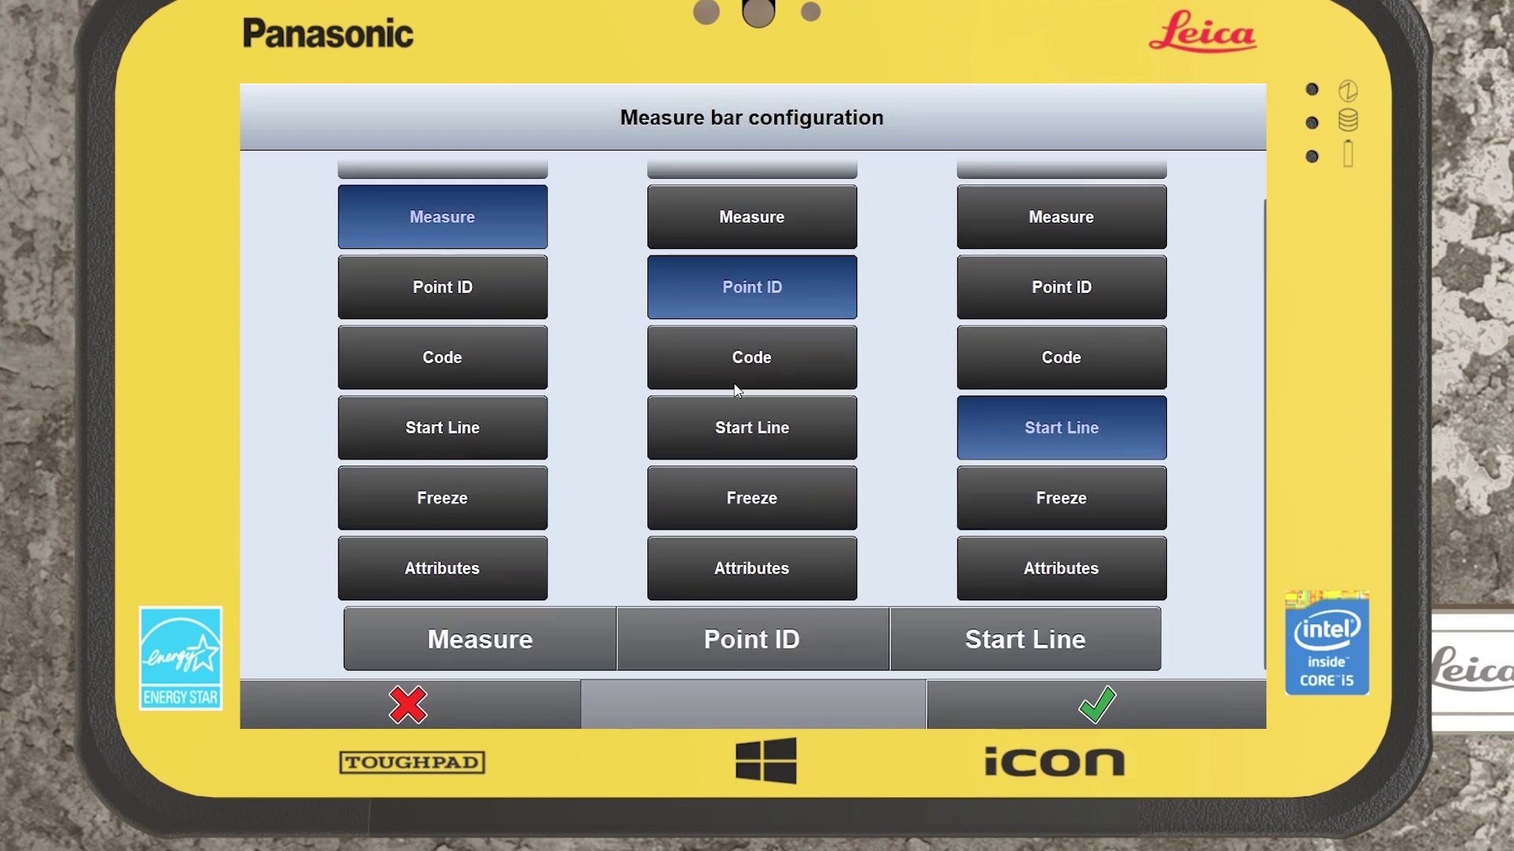
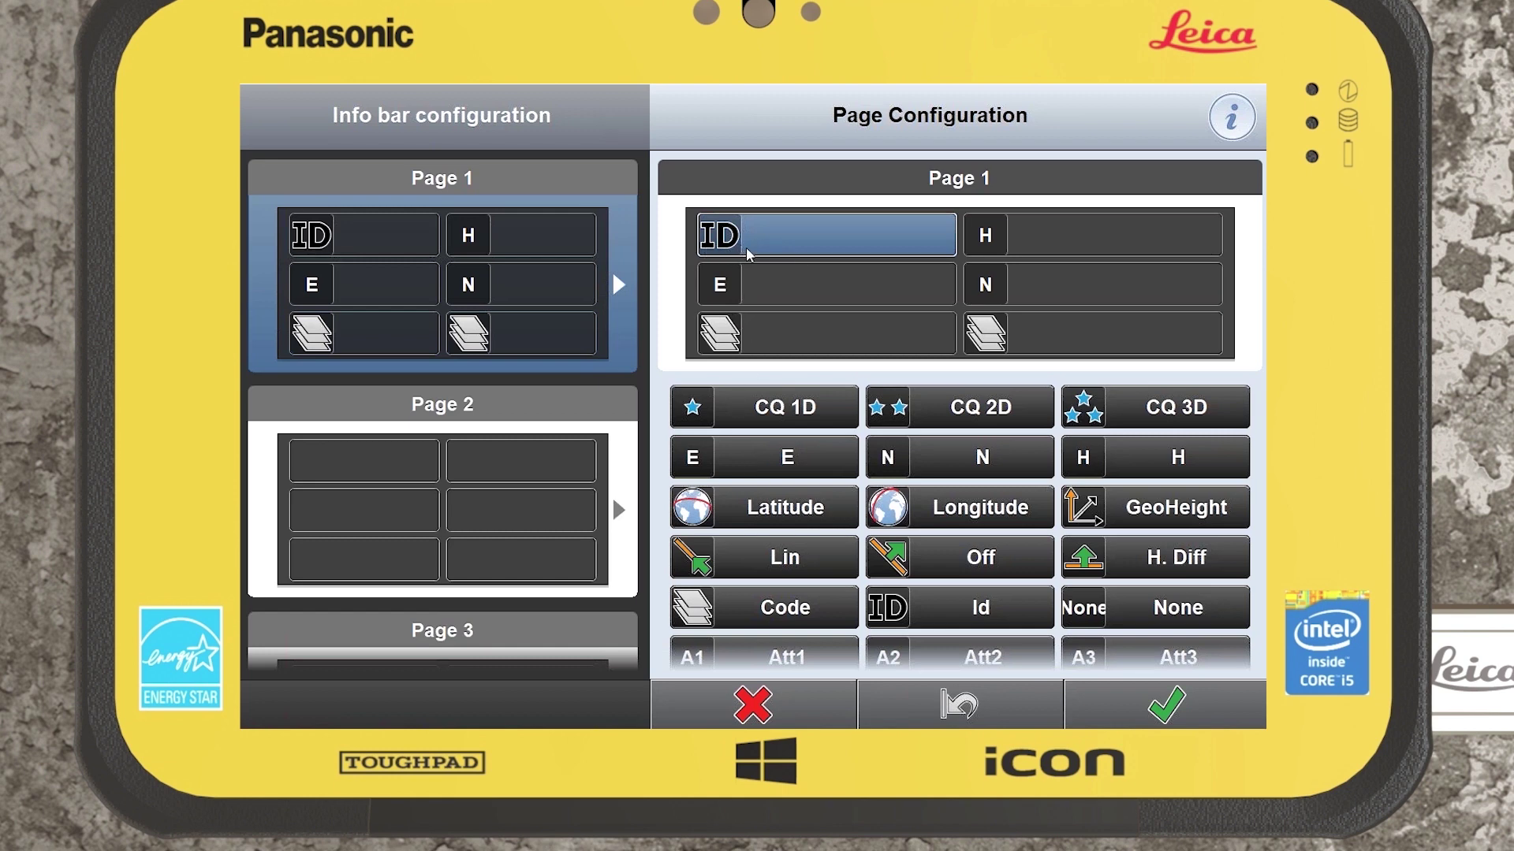
# Review the page 1 fields of the info bar configuration and the values that can be assigned to them
pyautogui.click(752, 285)
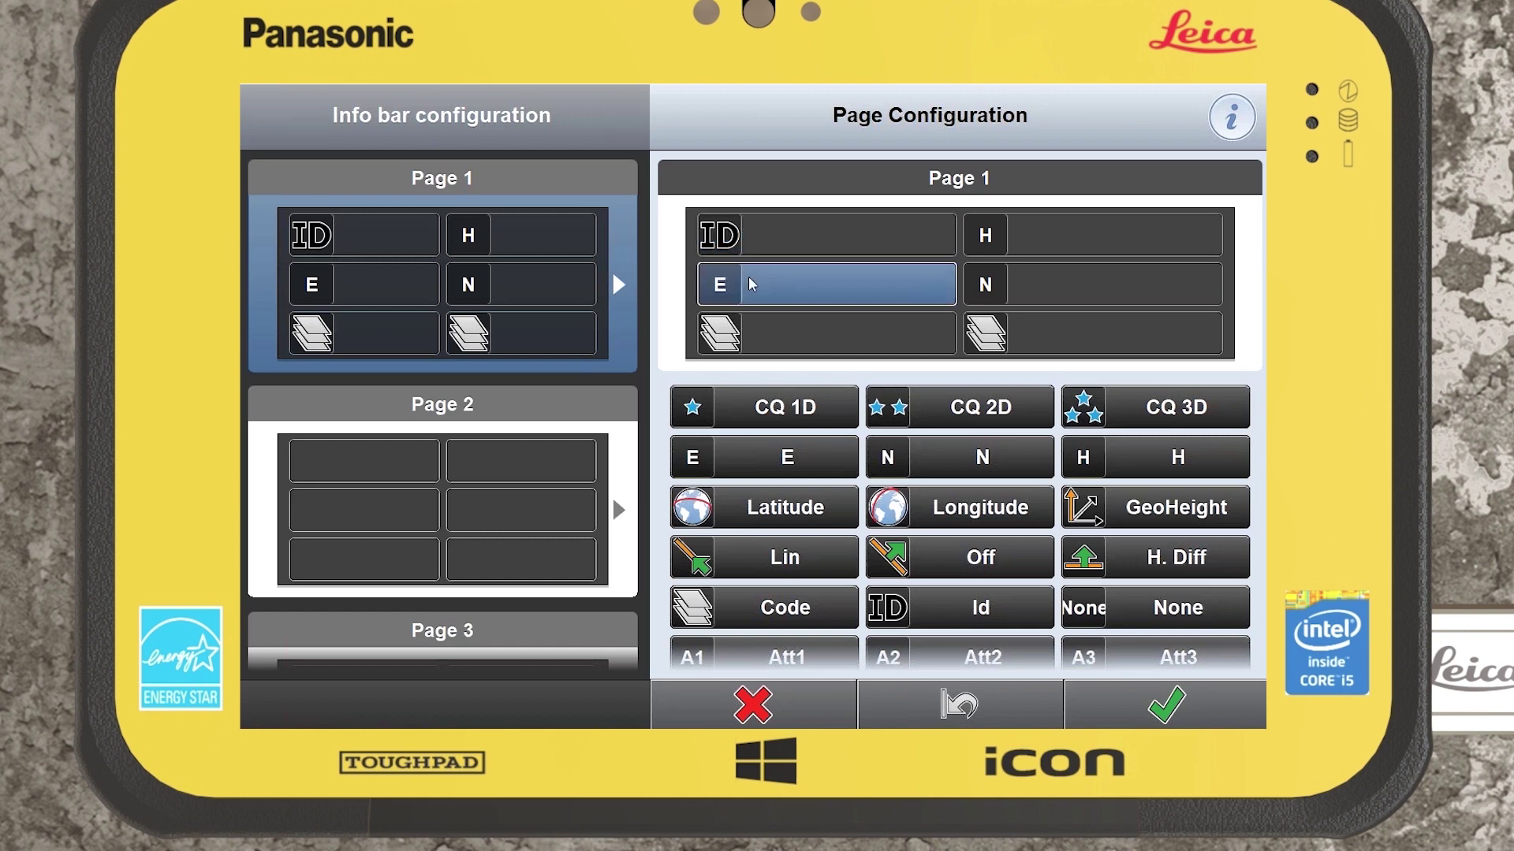
pyautogui.click(1039, 282)
pyautogui.moveTo(885, 593); pyautogui.dragTo(882, 518)
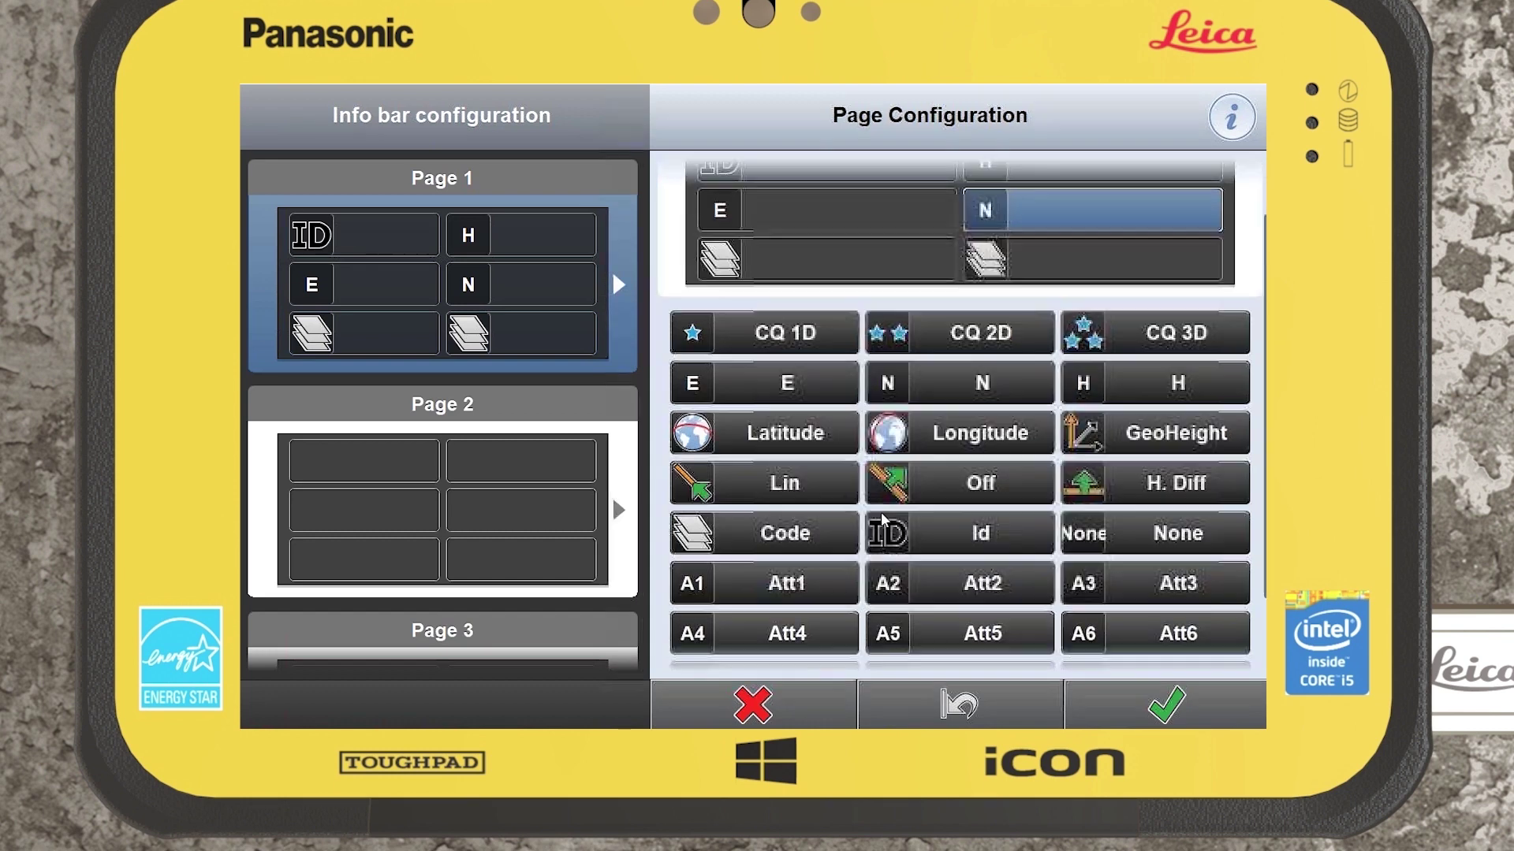
pyautogui.scroll(3, 883, 518)
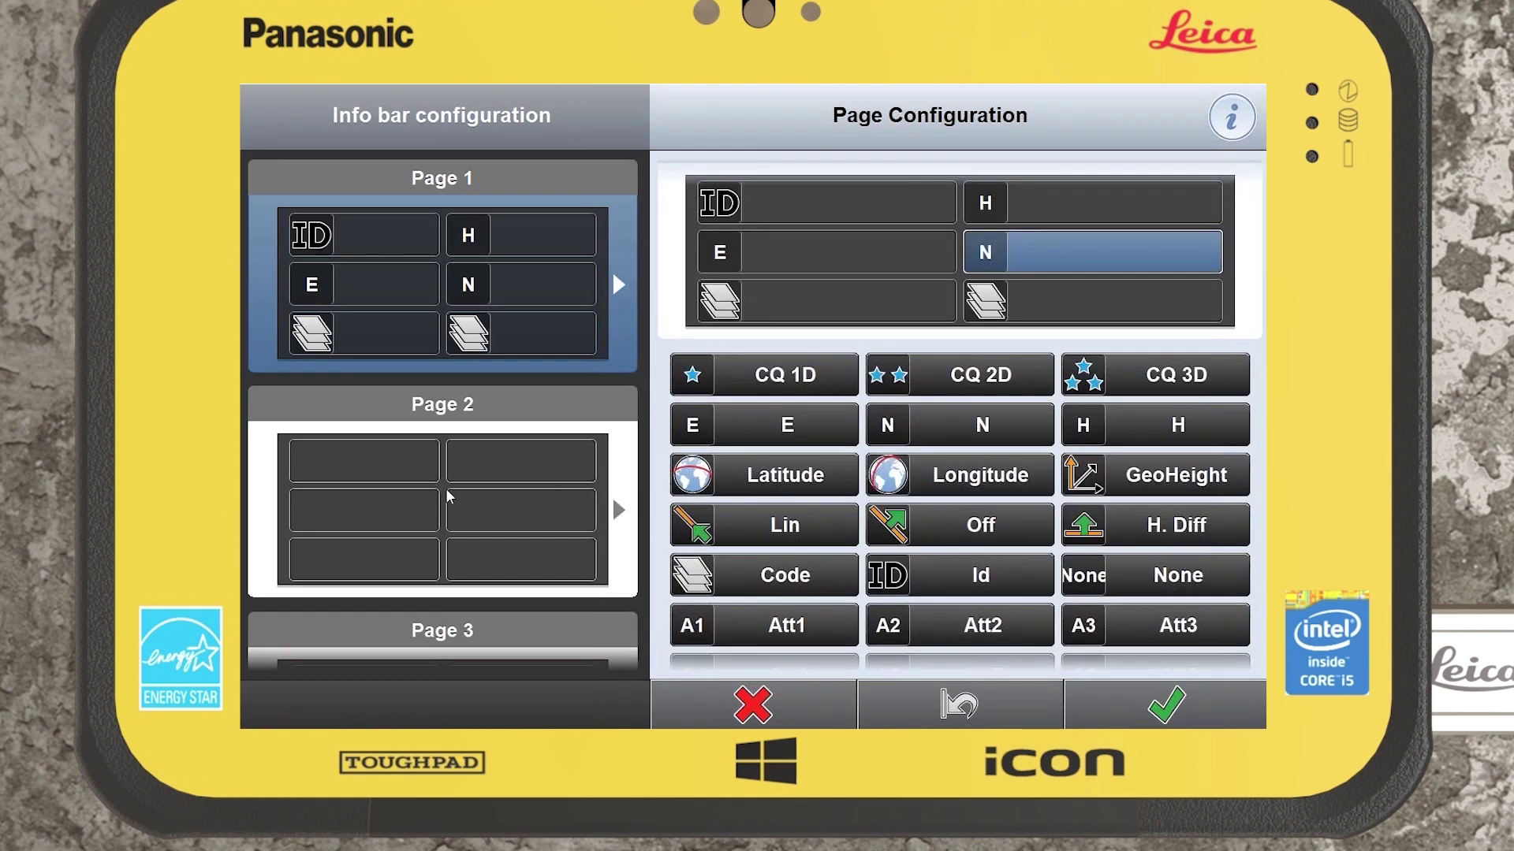
# Fill info bar page 2 with CQ 1D, CQ 2D and CQ 3D, two fields each, save it, and check both pages over the map
pyautogui.click(431, 471)
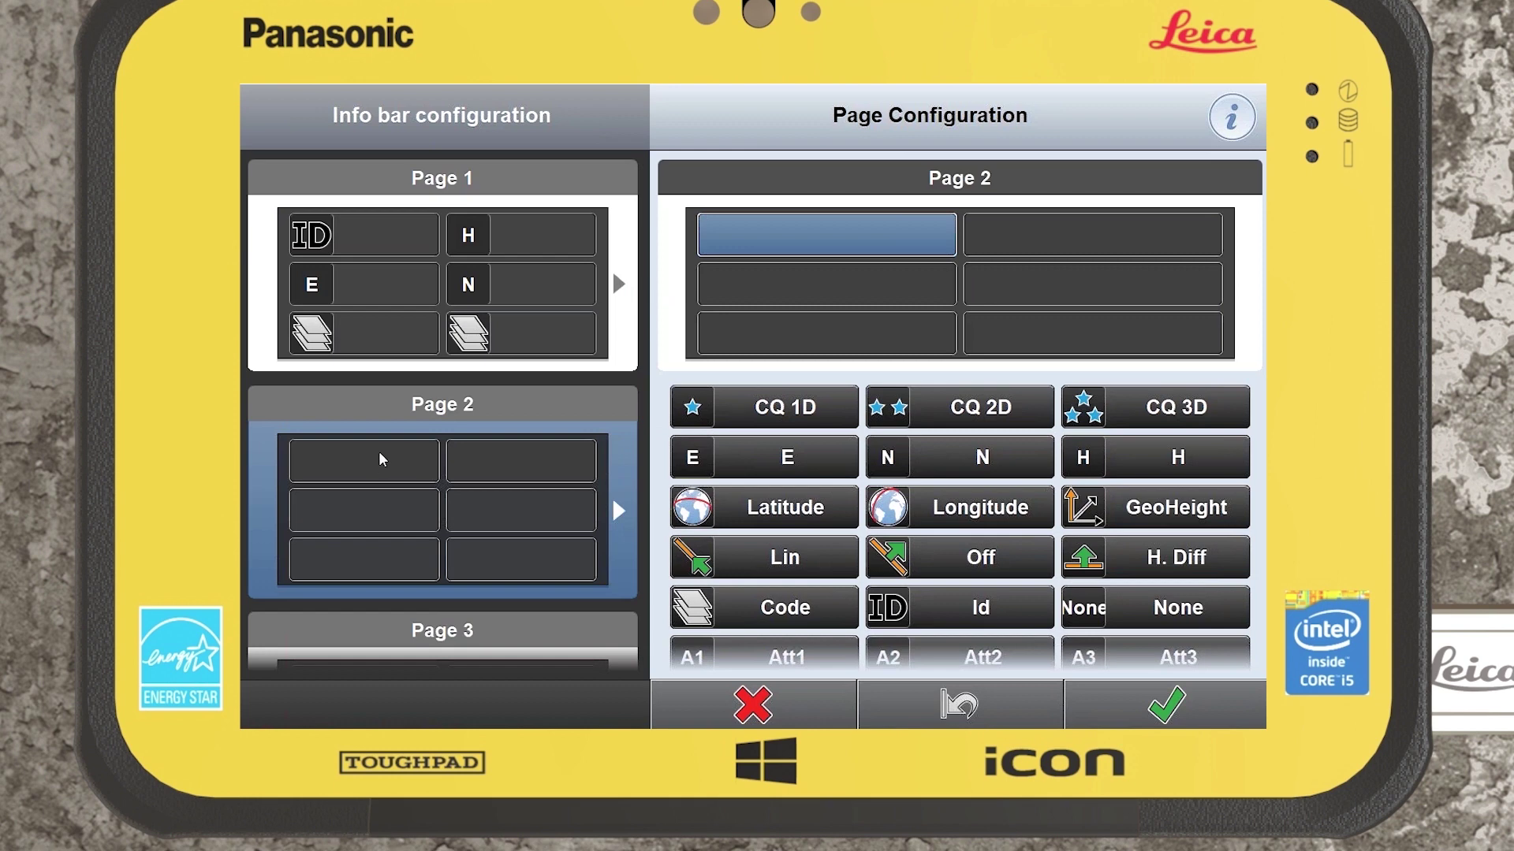
pyautogui.click(780, 410)
pyautogui.click(781, 410)
pyautogui.click(950, 410)
pyautogui.click(950, 410)
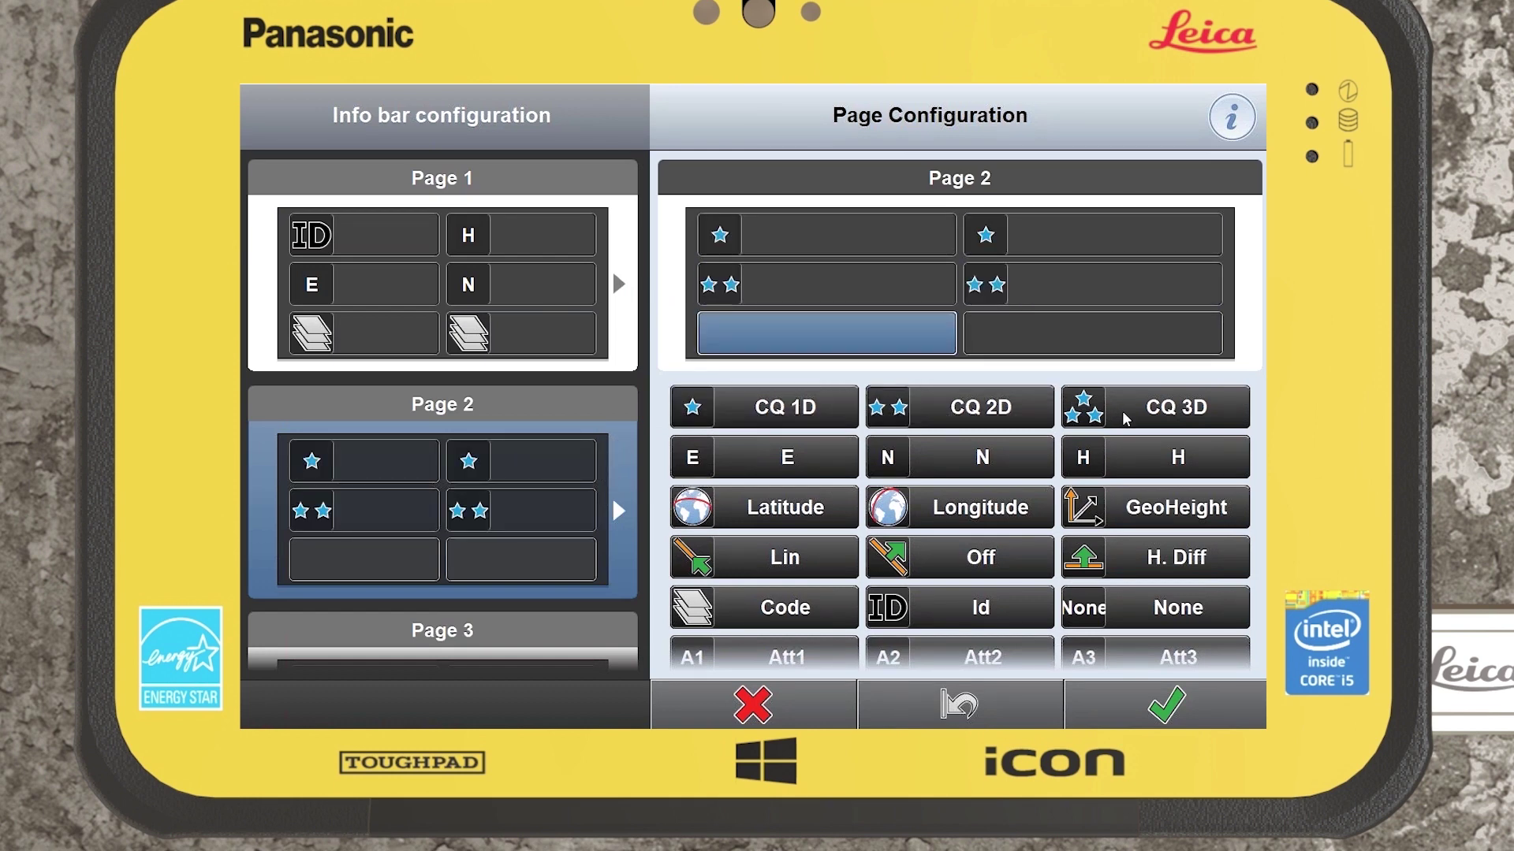
pyautogui.click(1126, 418)
pyautogui.click(1126, 418)
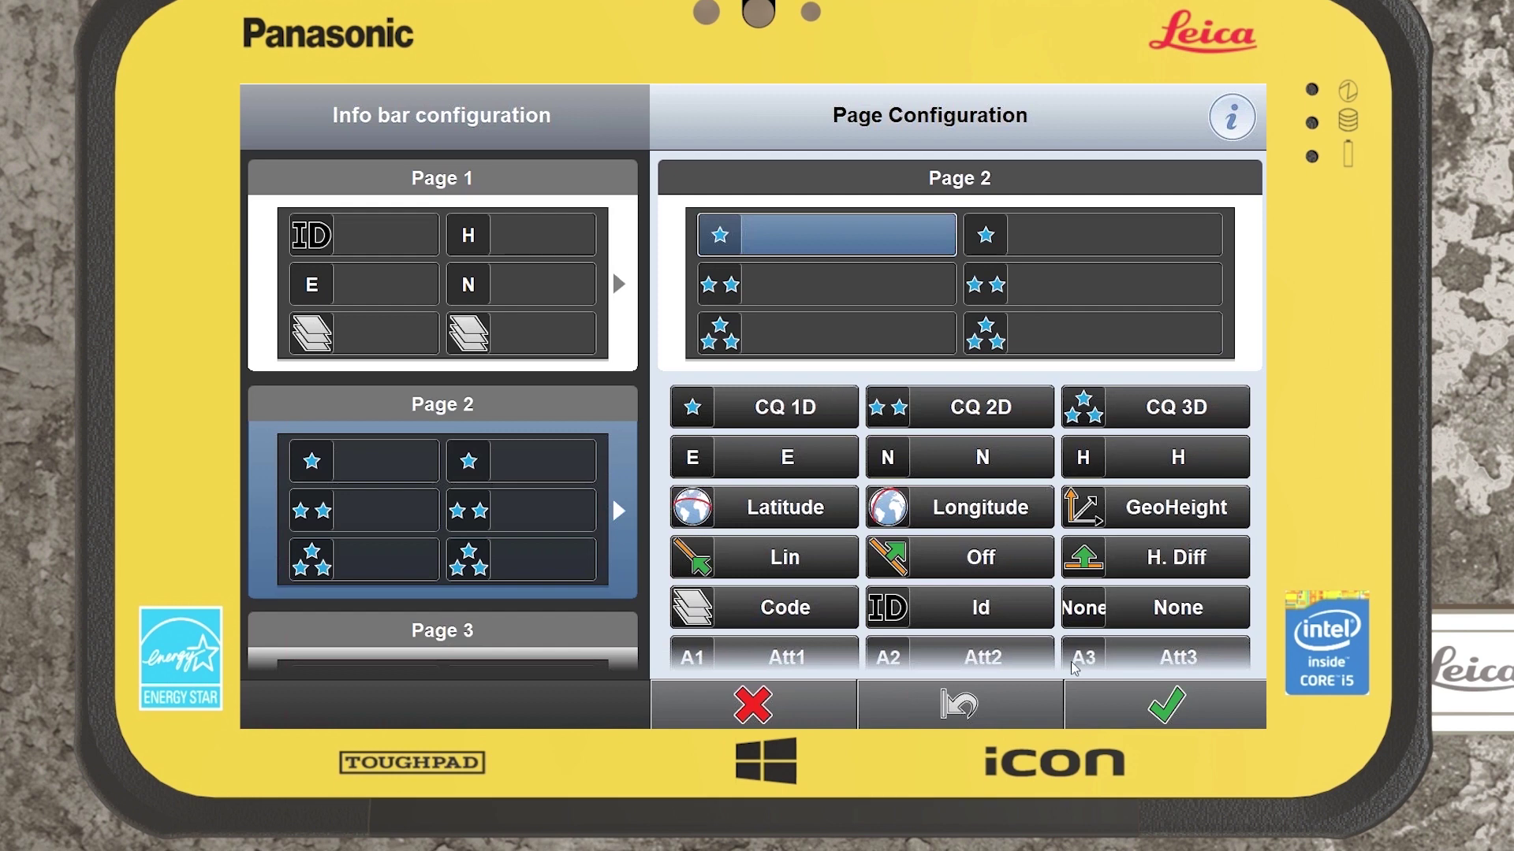
pyautogui.click(1167, 706)
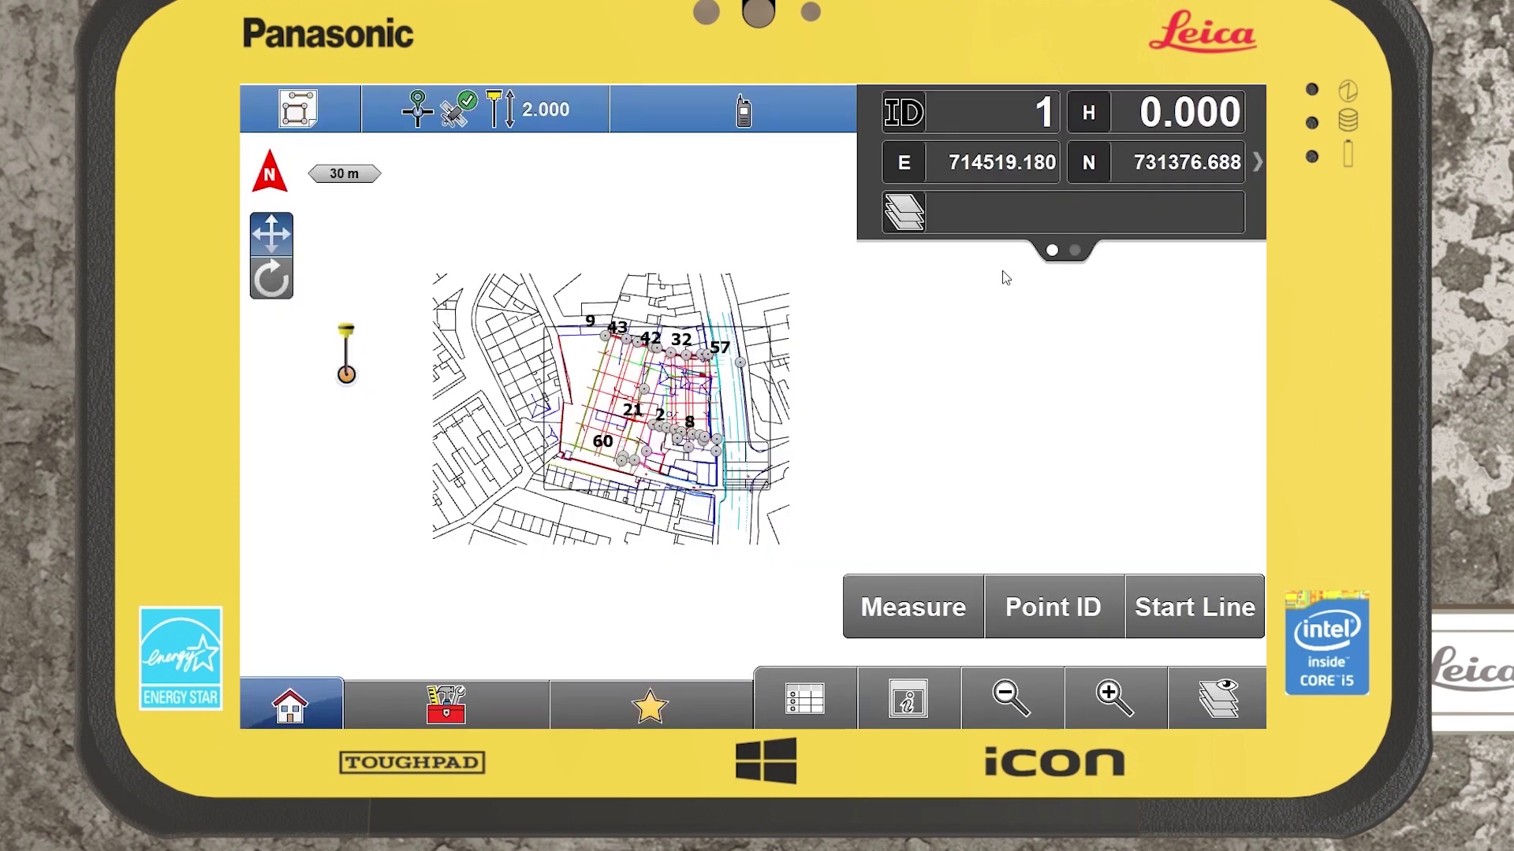
pyautogui.moveTo(1127, 219); pyautogui.dragTo(1087, 247)
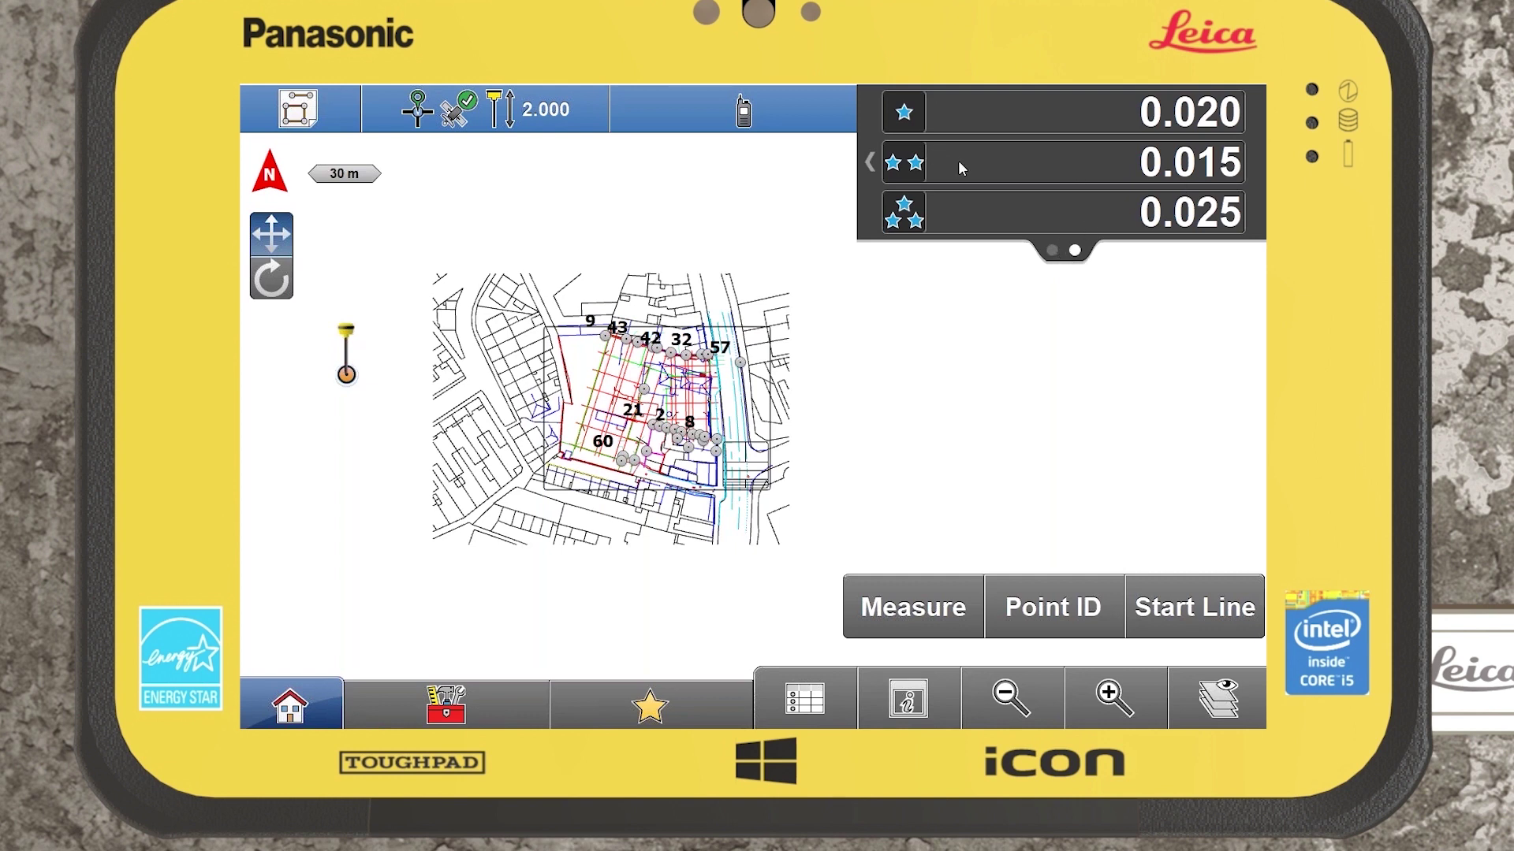
pyautogui.moveTo(962, 168); pyautogui.dragTo(1145, 167)
# Examine the info bar help on the 1D, 2D and 3D coordinate quality values, and return to the map
pyautogui.click(1002, 163)
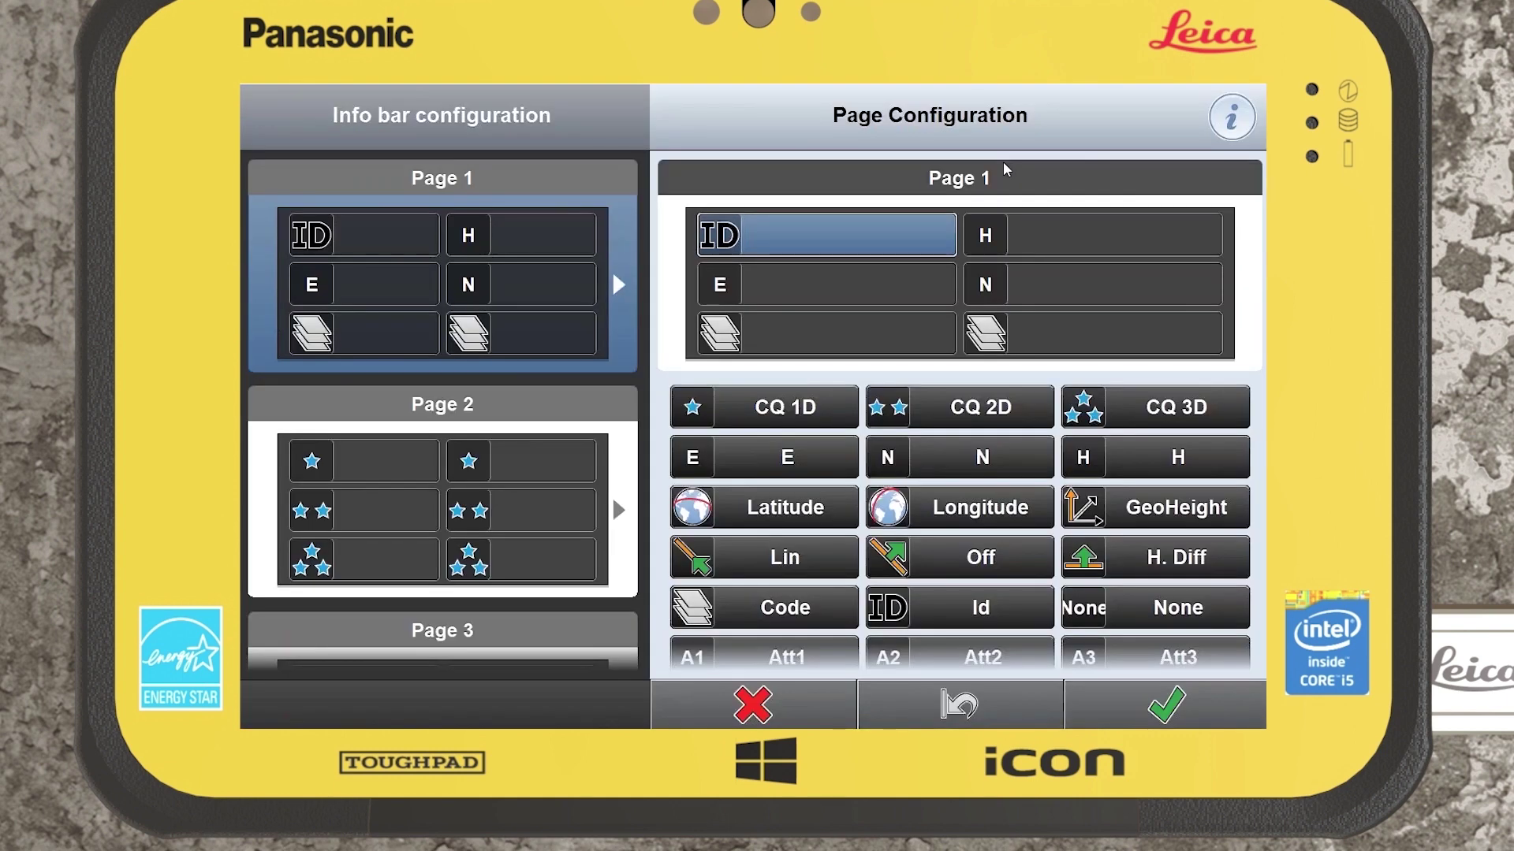
pyautogui.click(1226, 119)
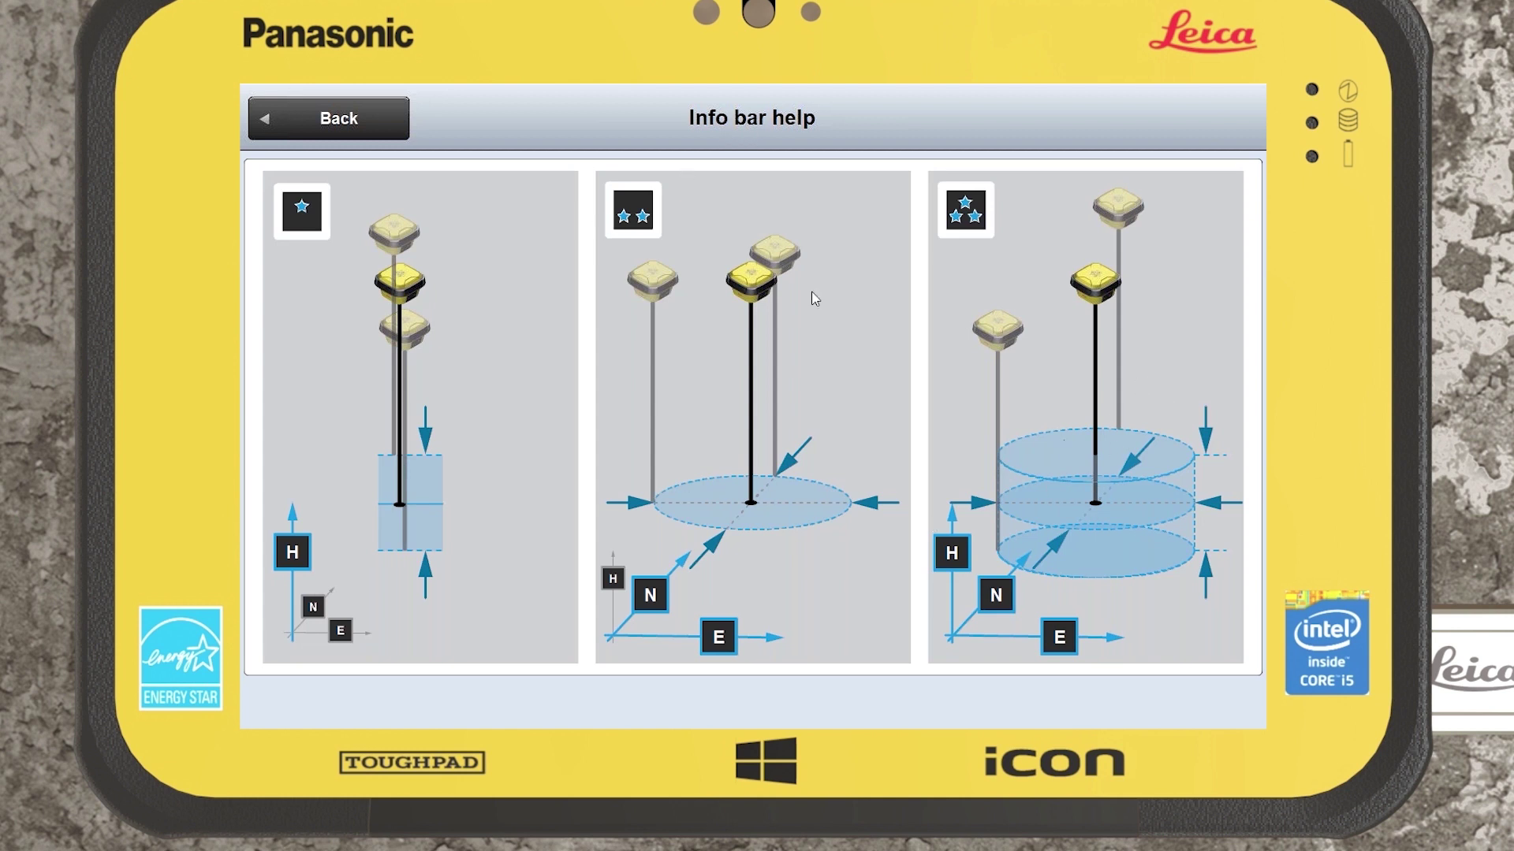
pyautogui.click(348, 120)
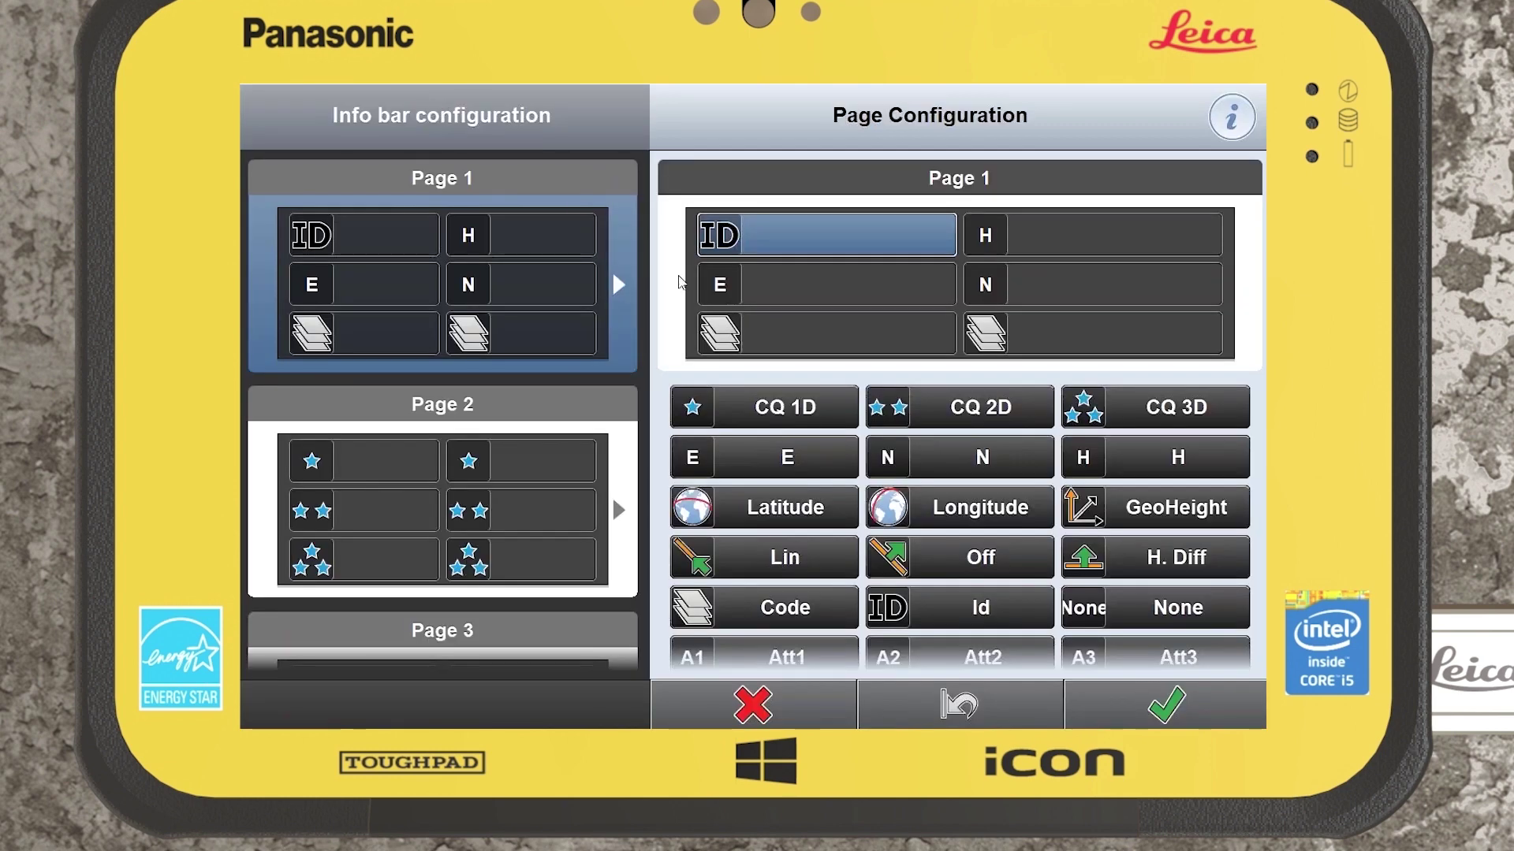
pyautogui.click(1149, 717)
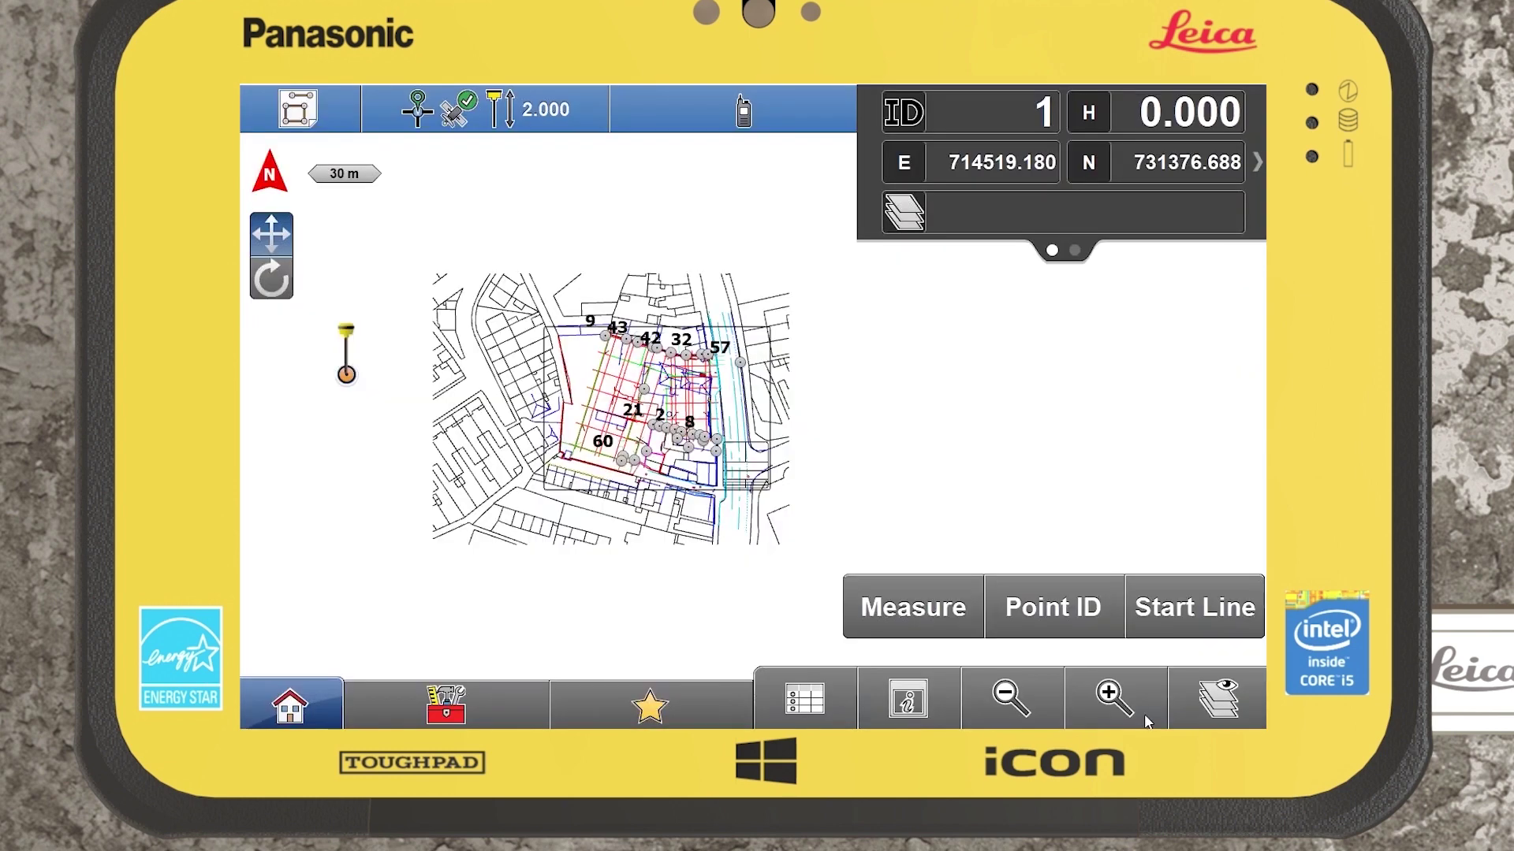
# Review the iCON GPS 60's current position and quality details, and return to the map
pyautogui.moveTo(596, 377)
pyautogui.mouseDown()
pyautogui.moveTo(637, 372)
pyautogui.moveTo(603, 377)
pyautogui.moveTo(627, 397)
pyautogui.mouseUp()
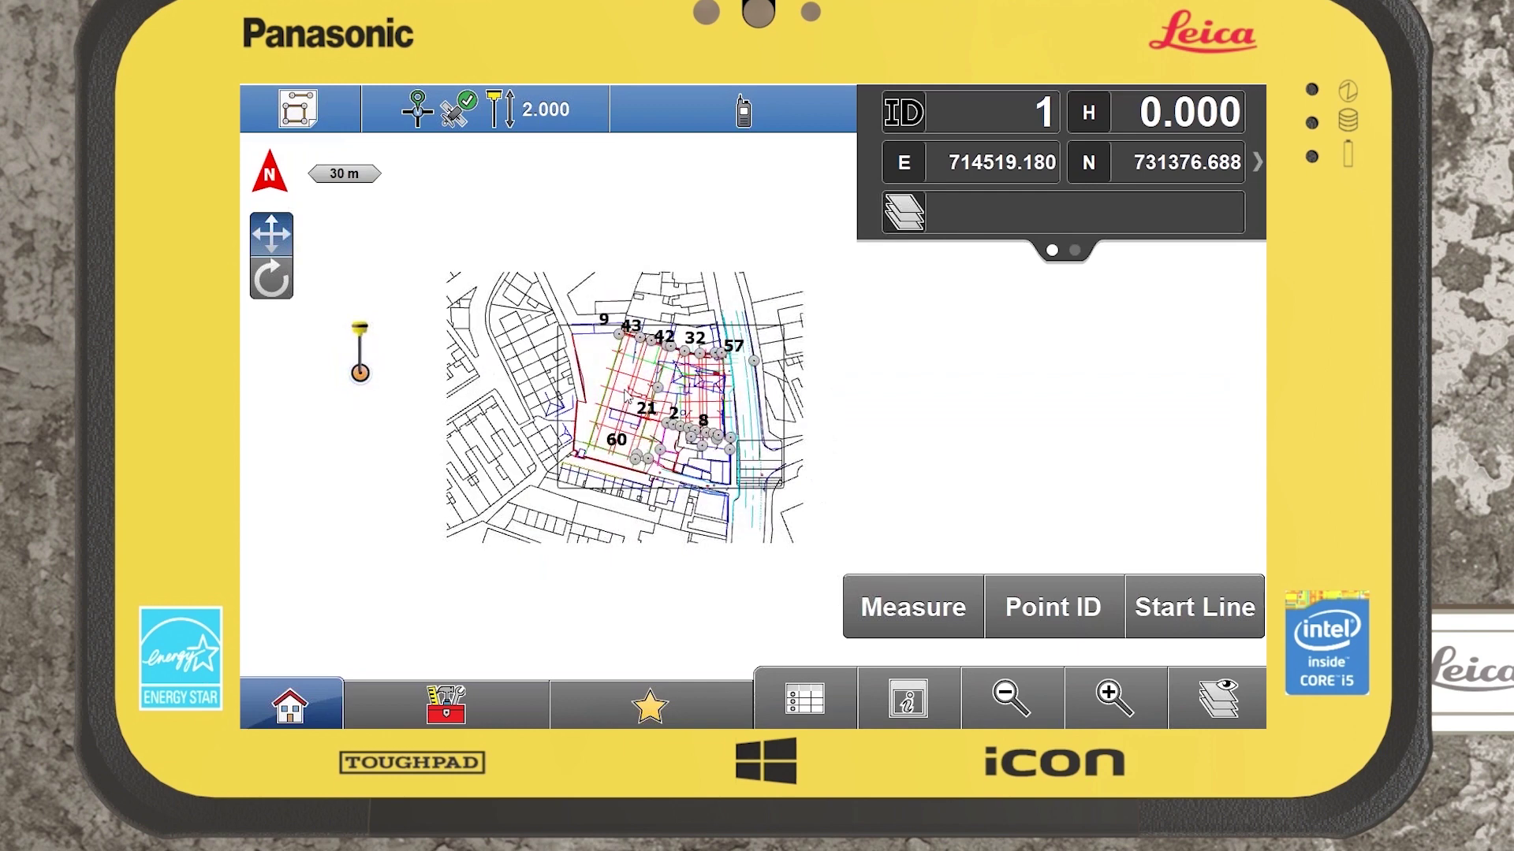
pyautogui.click(473, 107)
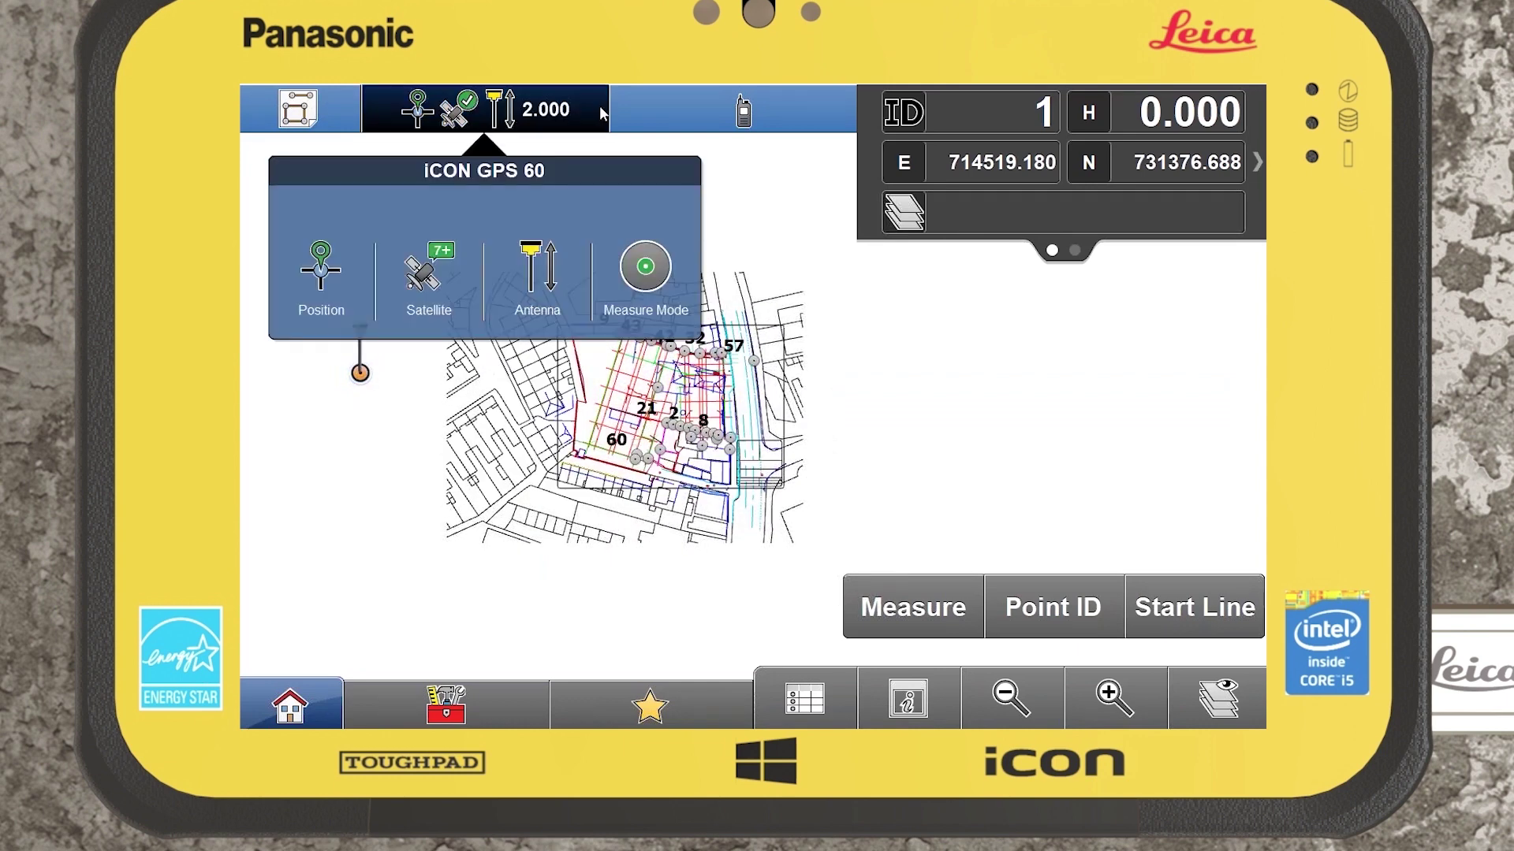
pyautogui.click(624, 114)
pyautogui.click(552, 112)
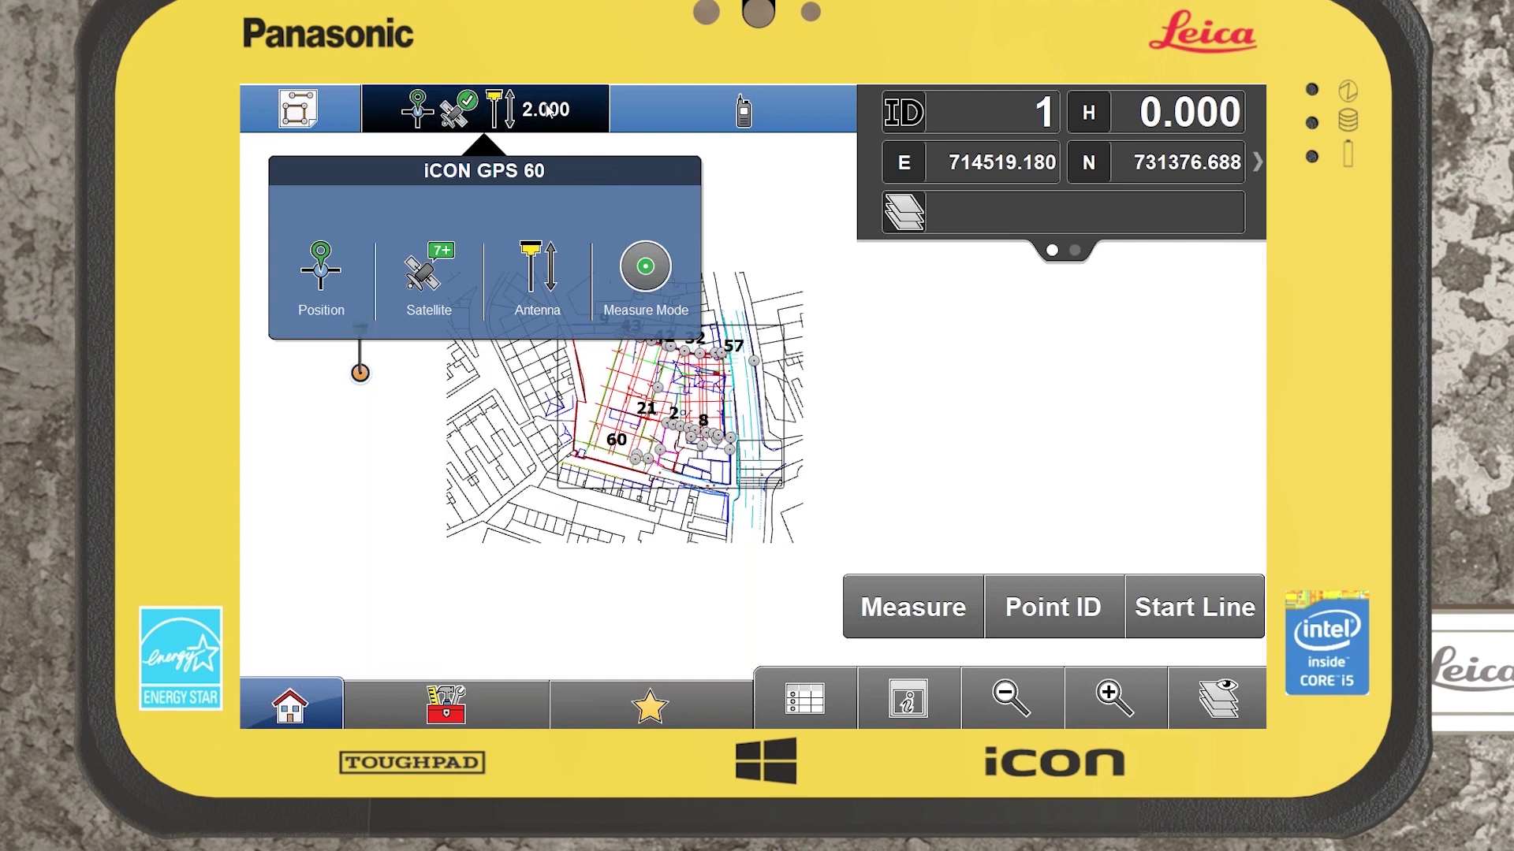
pyautogui.click(319, 276)
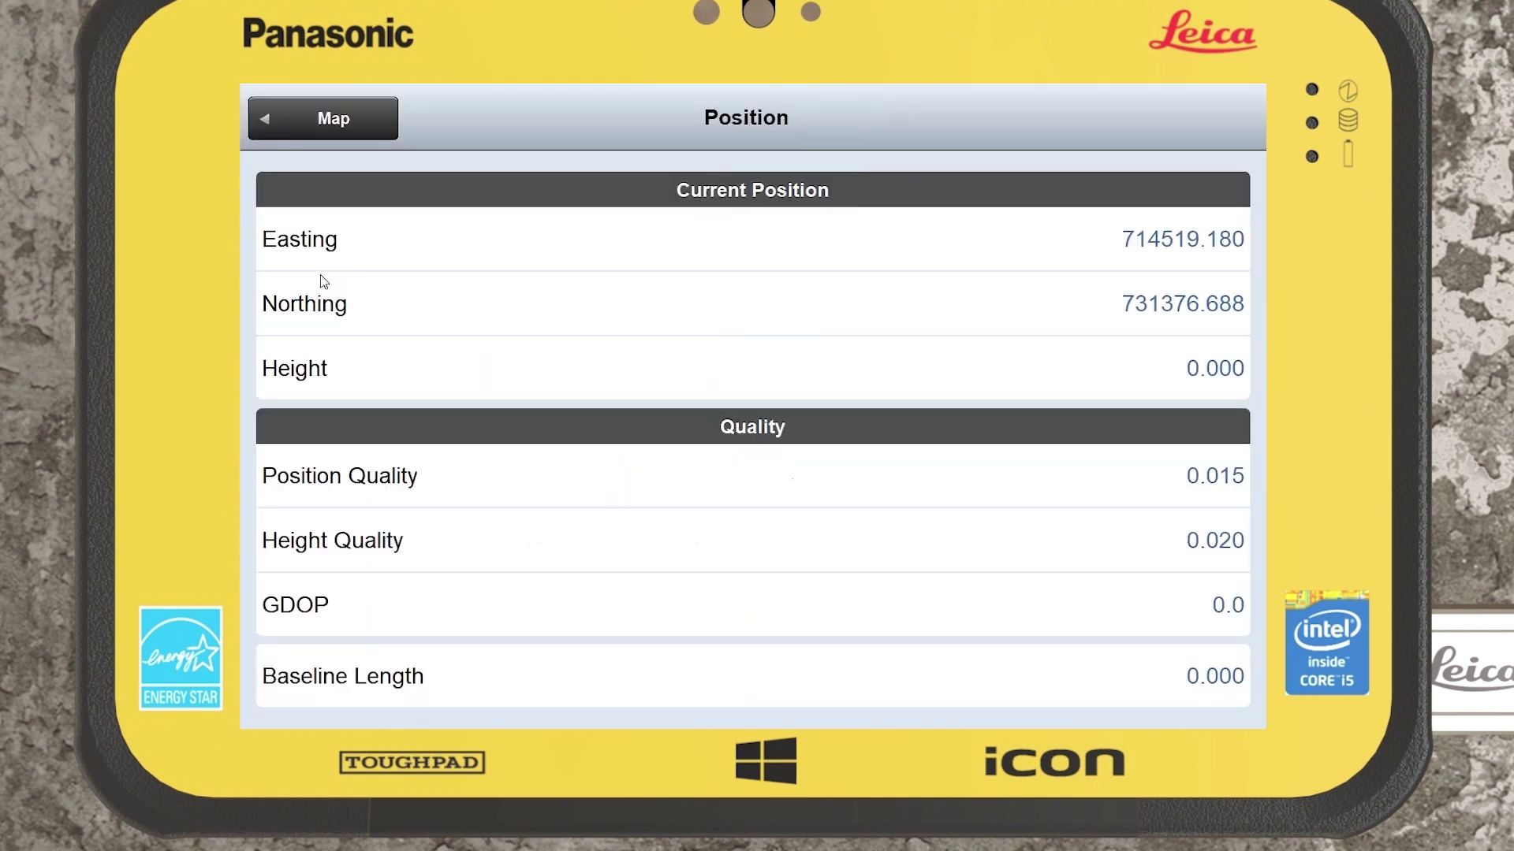
pyautogui.click(672, 484)
pyautogui.click(355, 128)
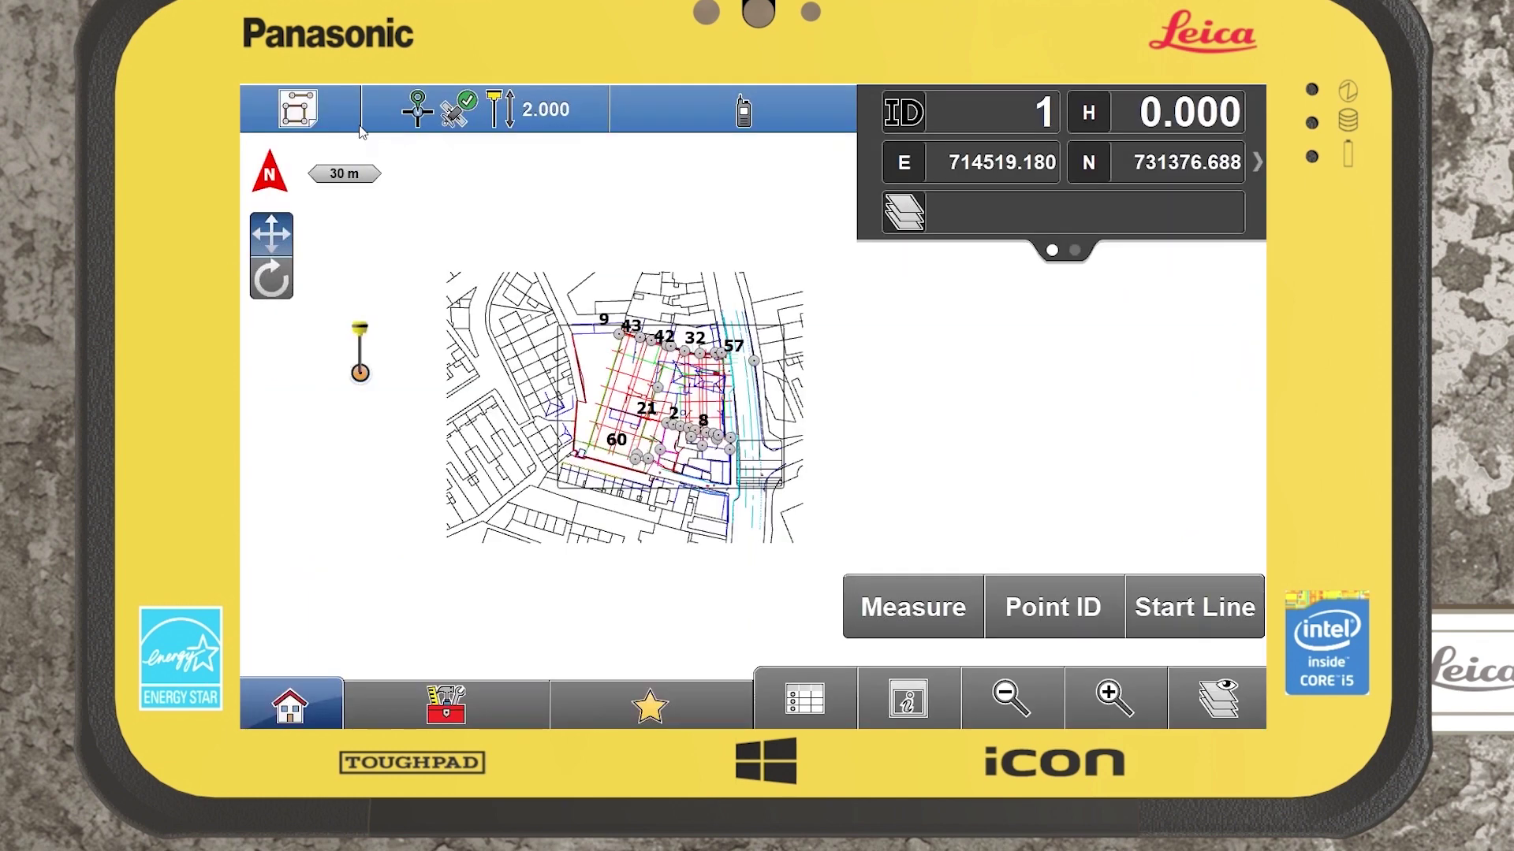
# Set the averaging time in the GPS measure mode options to 180 seconds, and reopen those options to check it
pyautogui.click(423, 126)
pyautogui.click(644, 267)
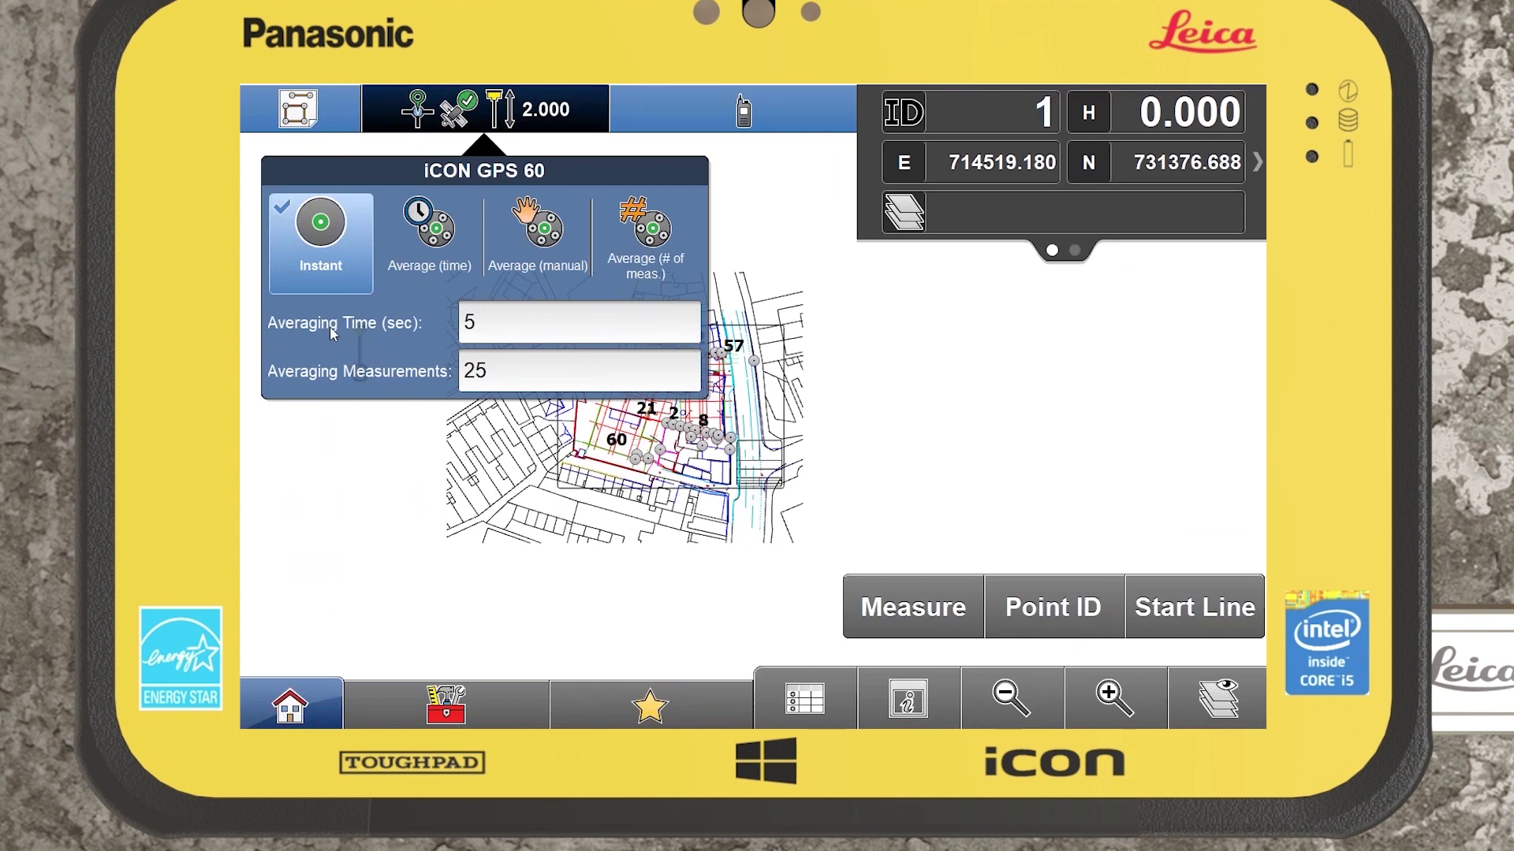
pyautogui.click(496, 327)
pyautogui.press('BackSpace')
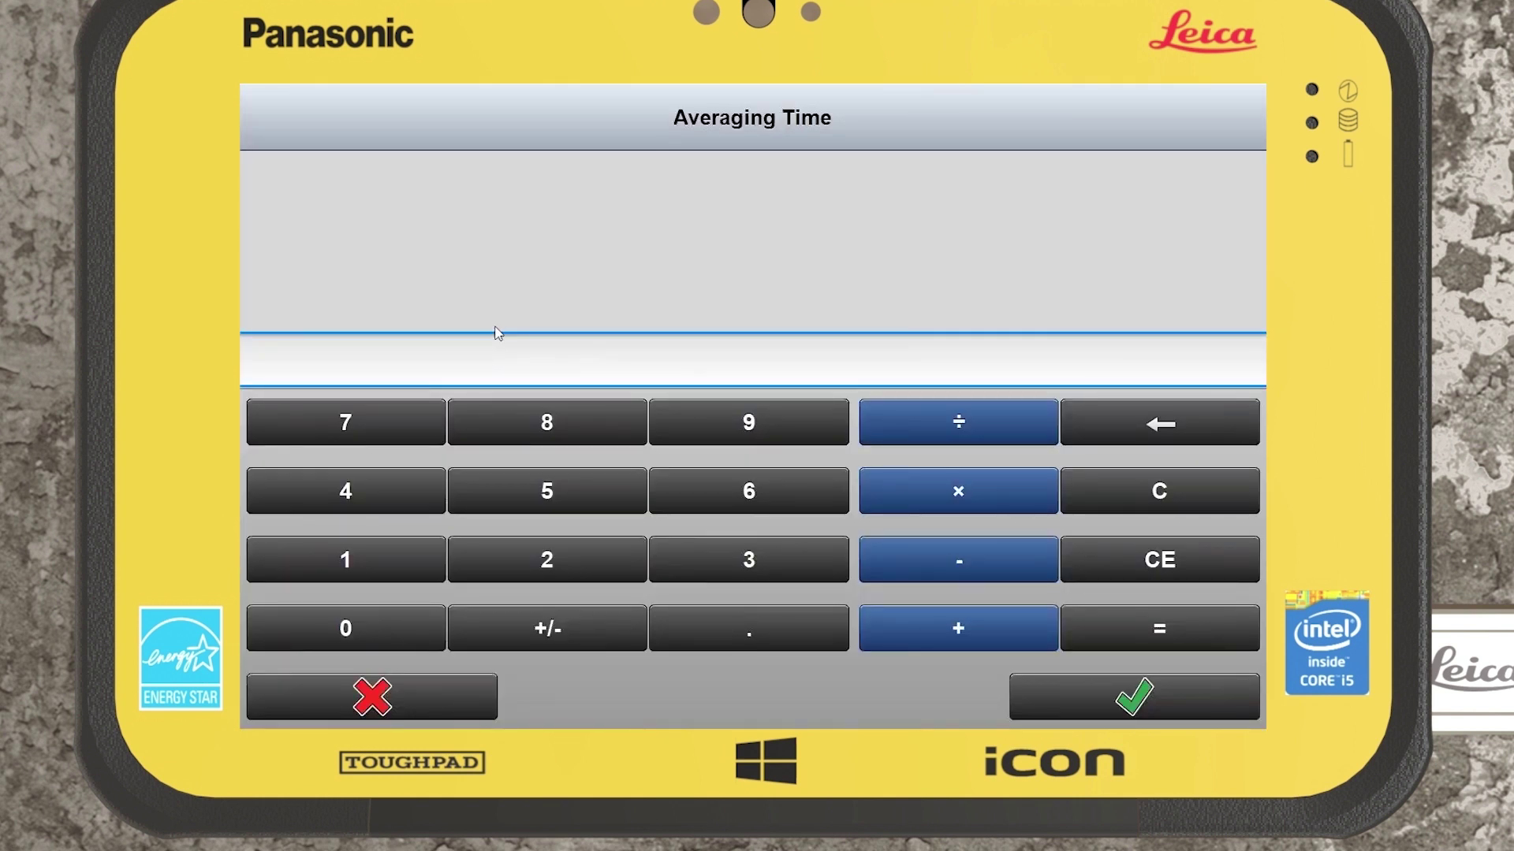
pyautogui.write('180')
pyautogui.click(1061, 676)
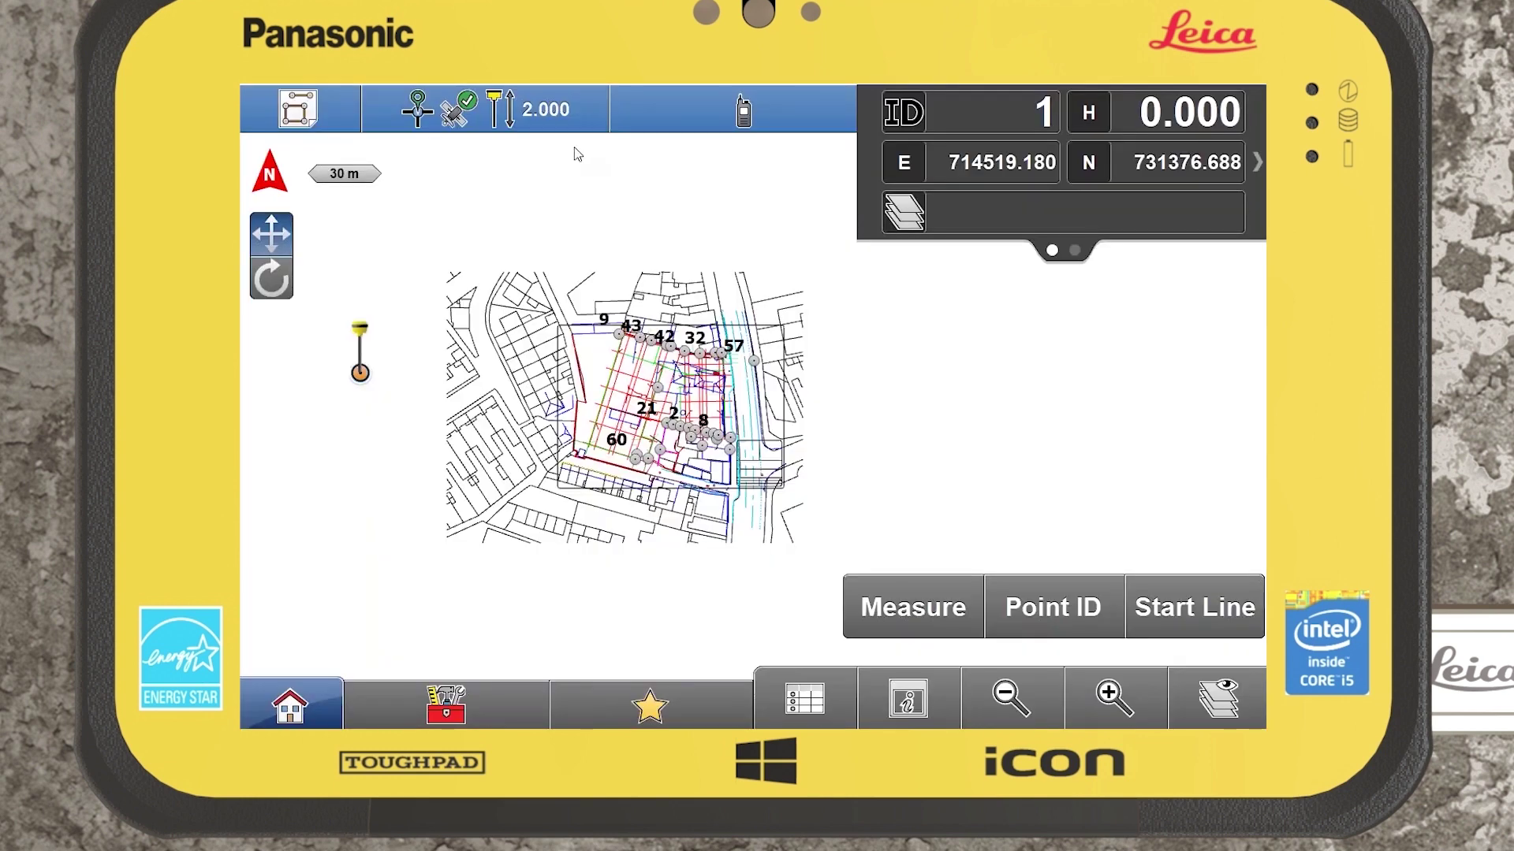
pyautogui.click(550, 120)
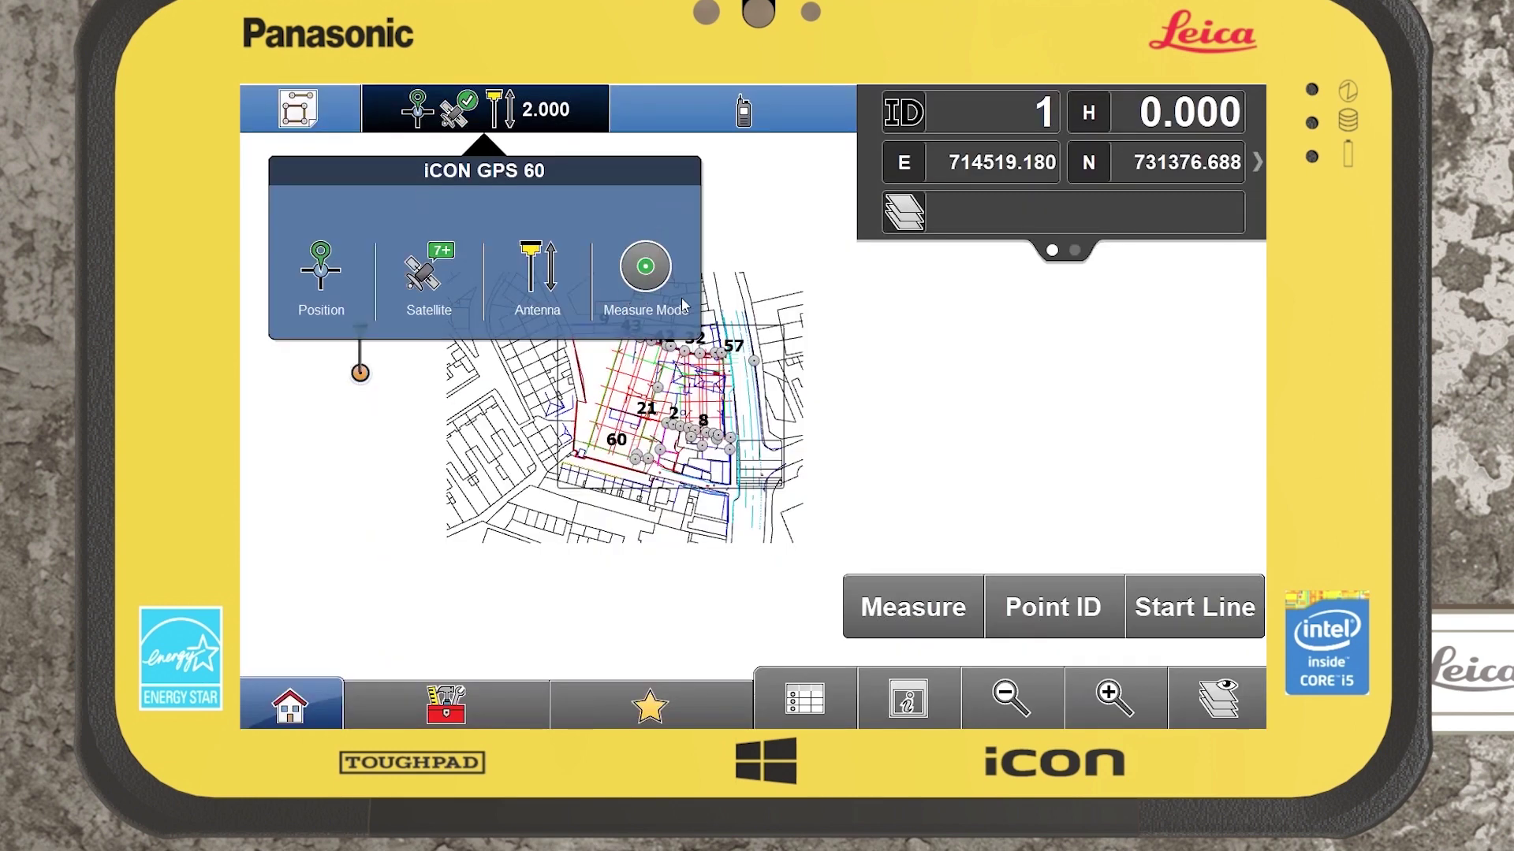
pyautogui.click(644, 268)
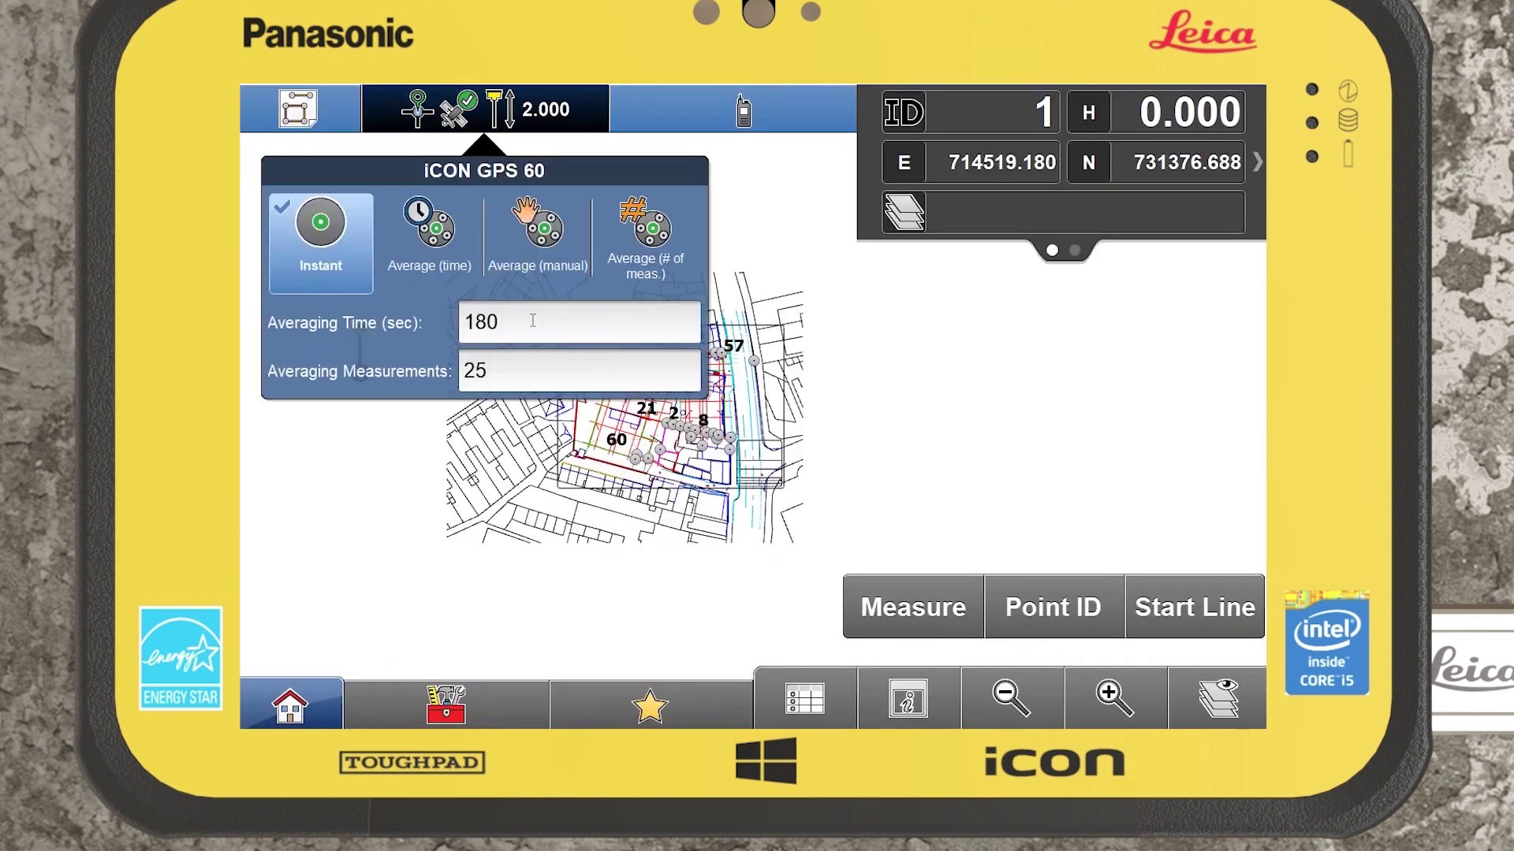
# Switch the GPS measure mode to Average (time), check the selection in the measure mode options, and set it back to Instant
pyautogui.click(430, 239)
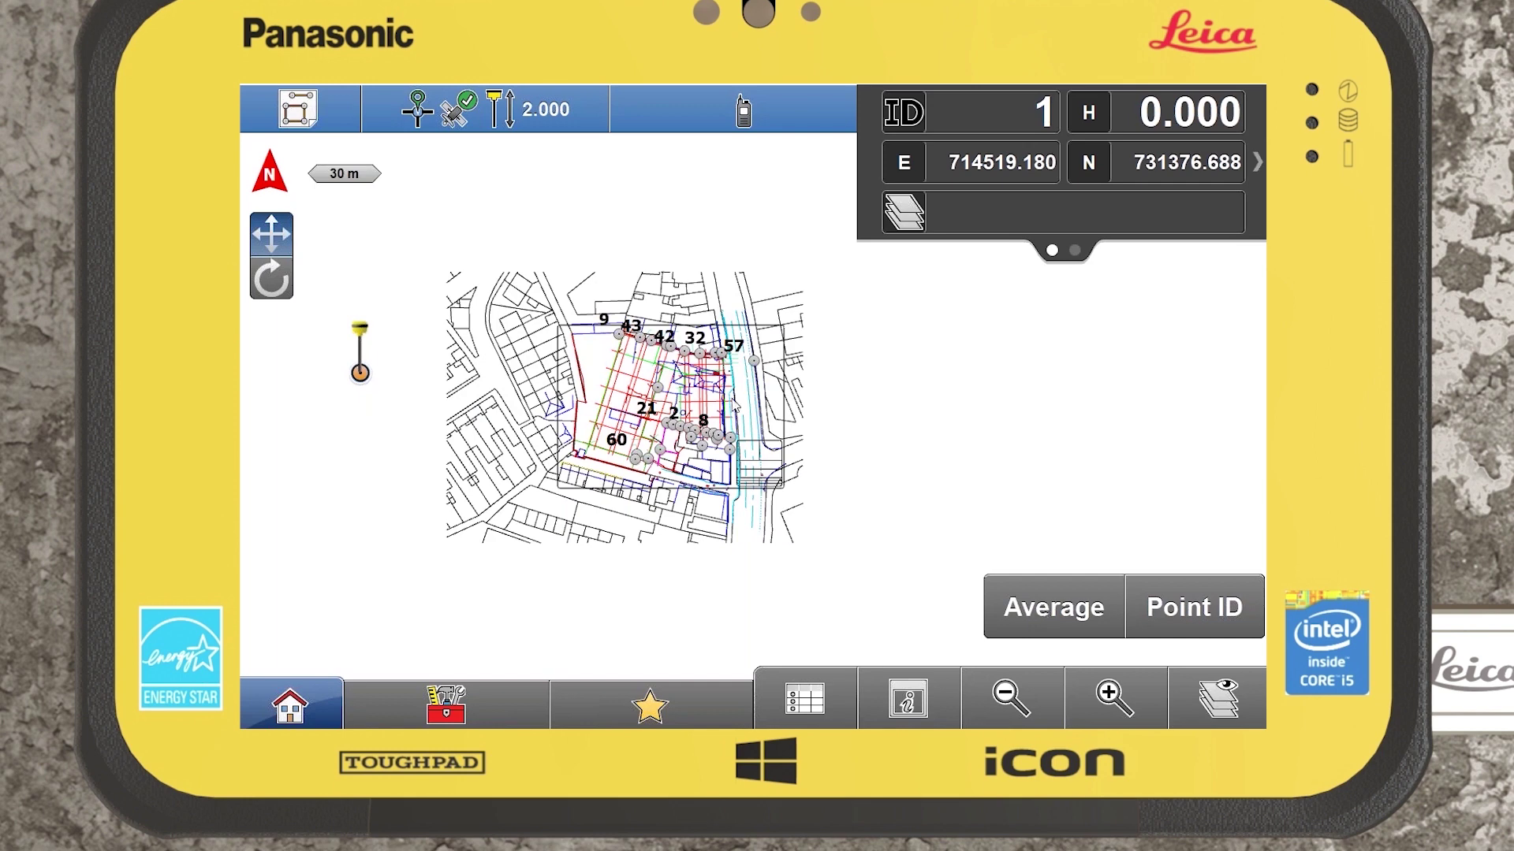
pyautogui.click(433, 111)
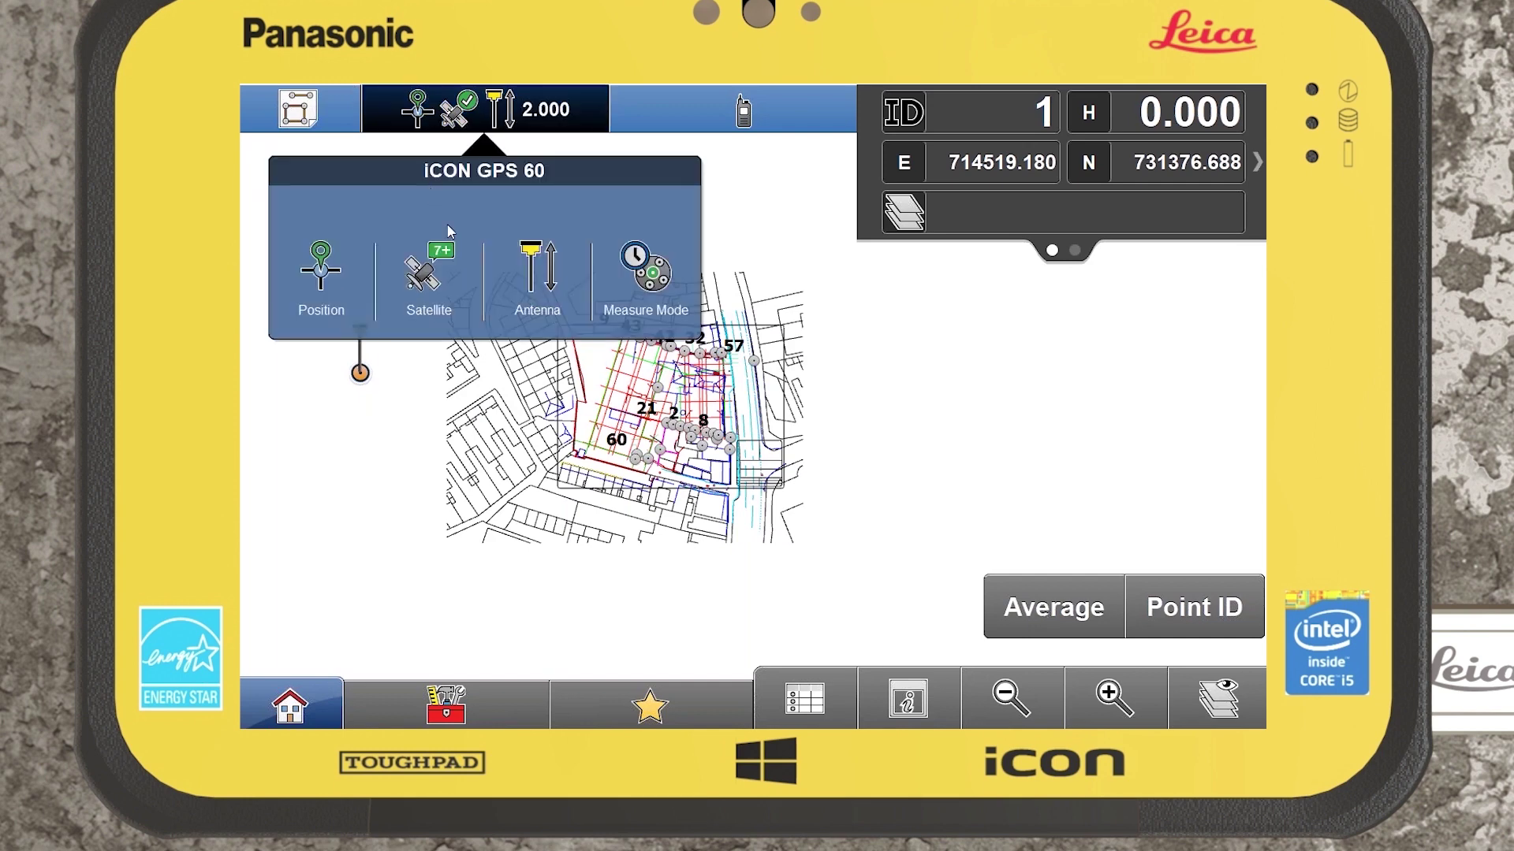
pyautogui.click(626, 281)
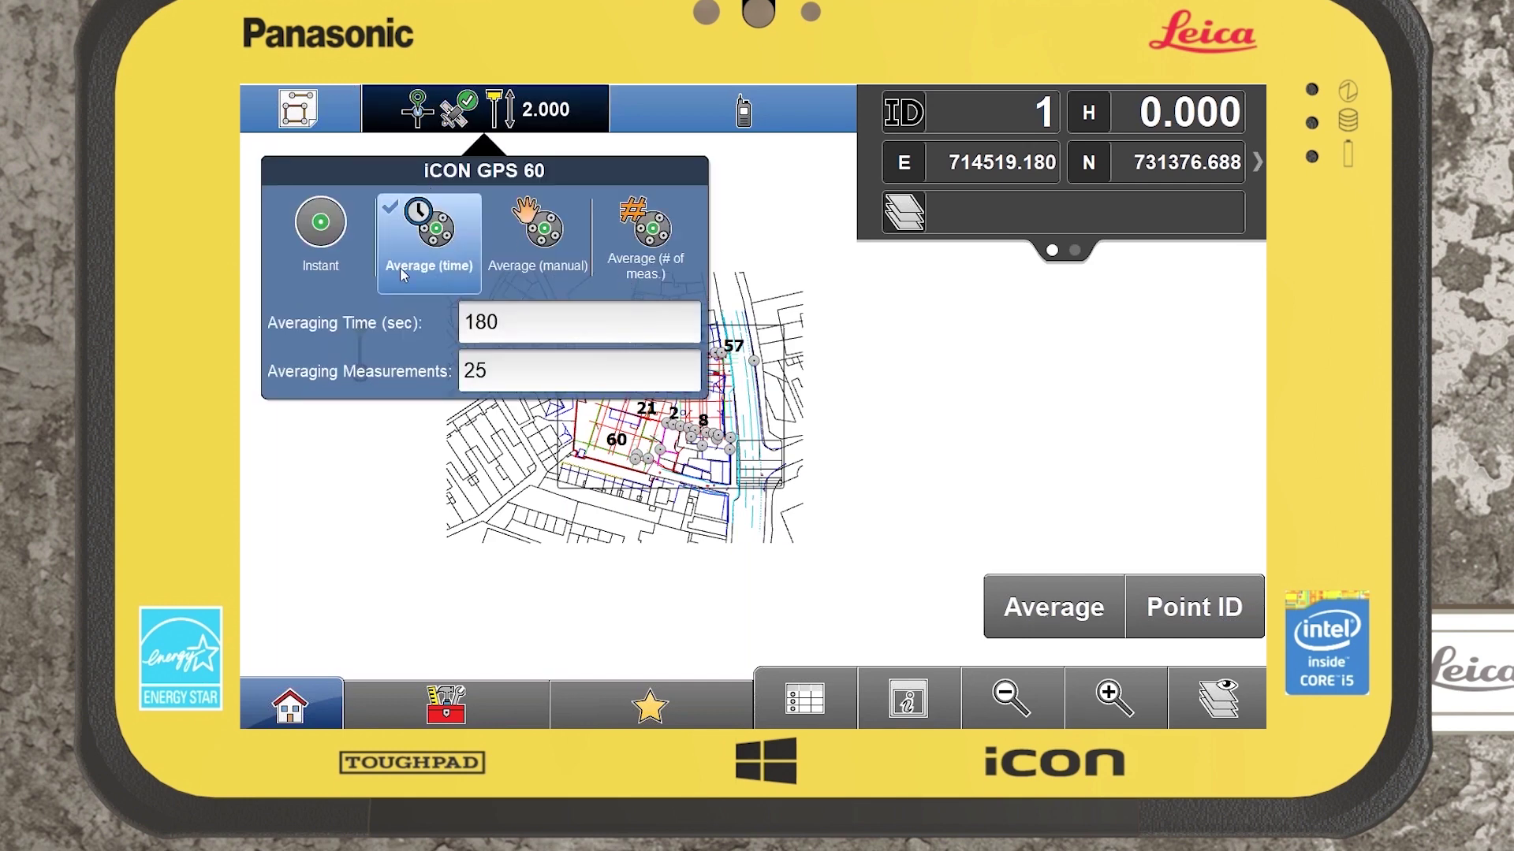
pyautogui.click(320, 242)
# Review the iCON GPS 60's antenna settings, including height, Quick Snap and measure type, and return to the map
pyautogui.click(471, 126)
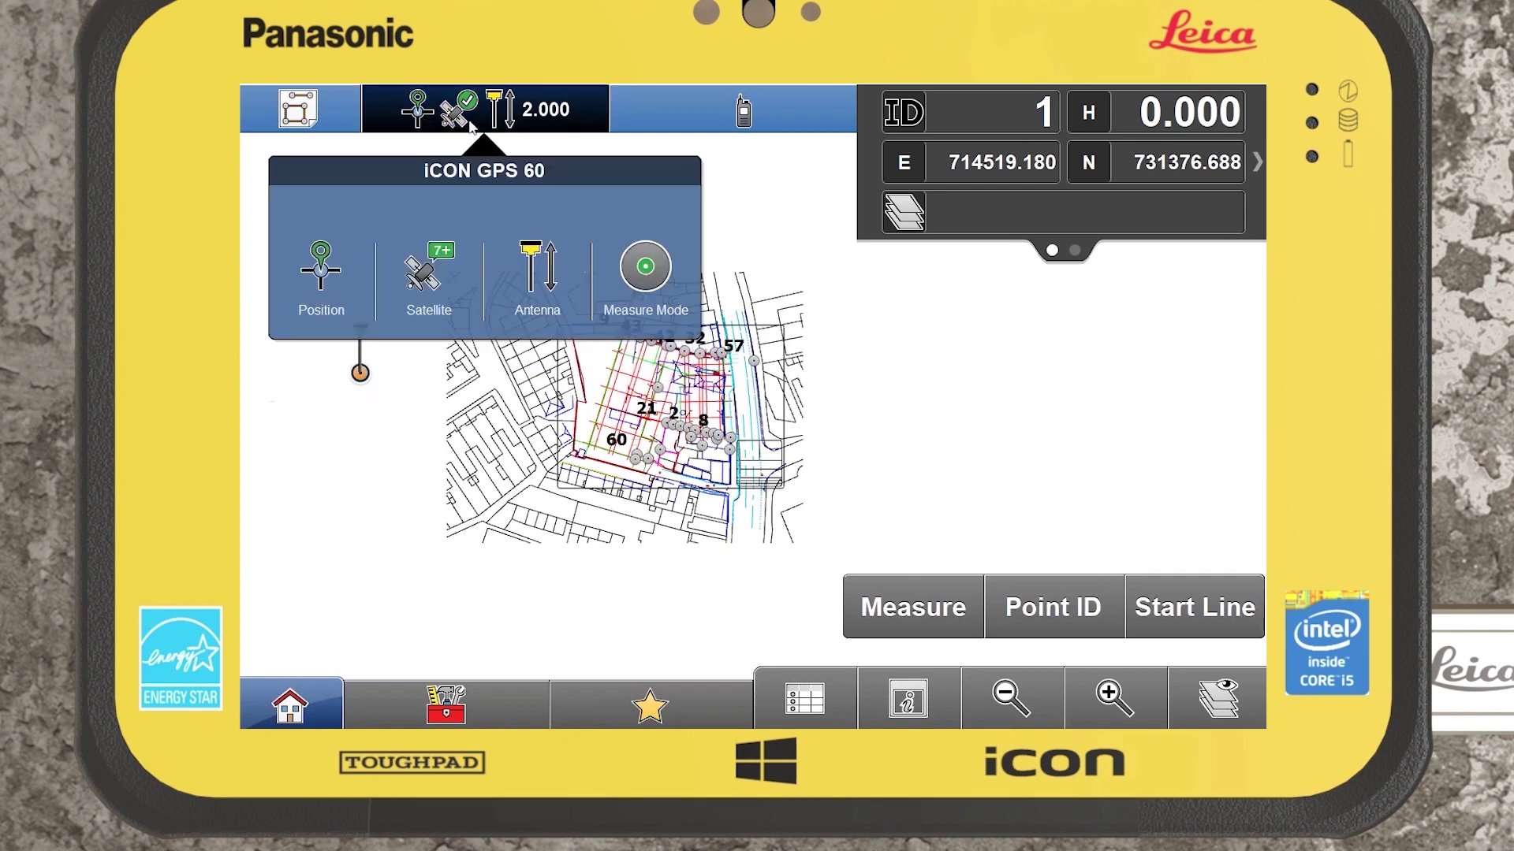
pyautogui.click(540, 282)
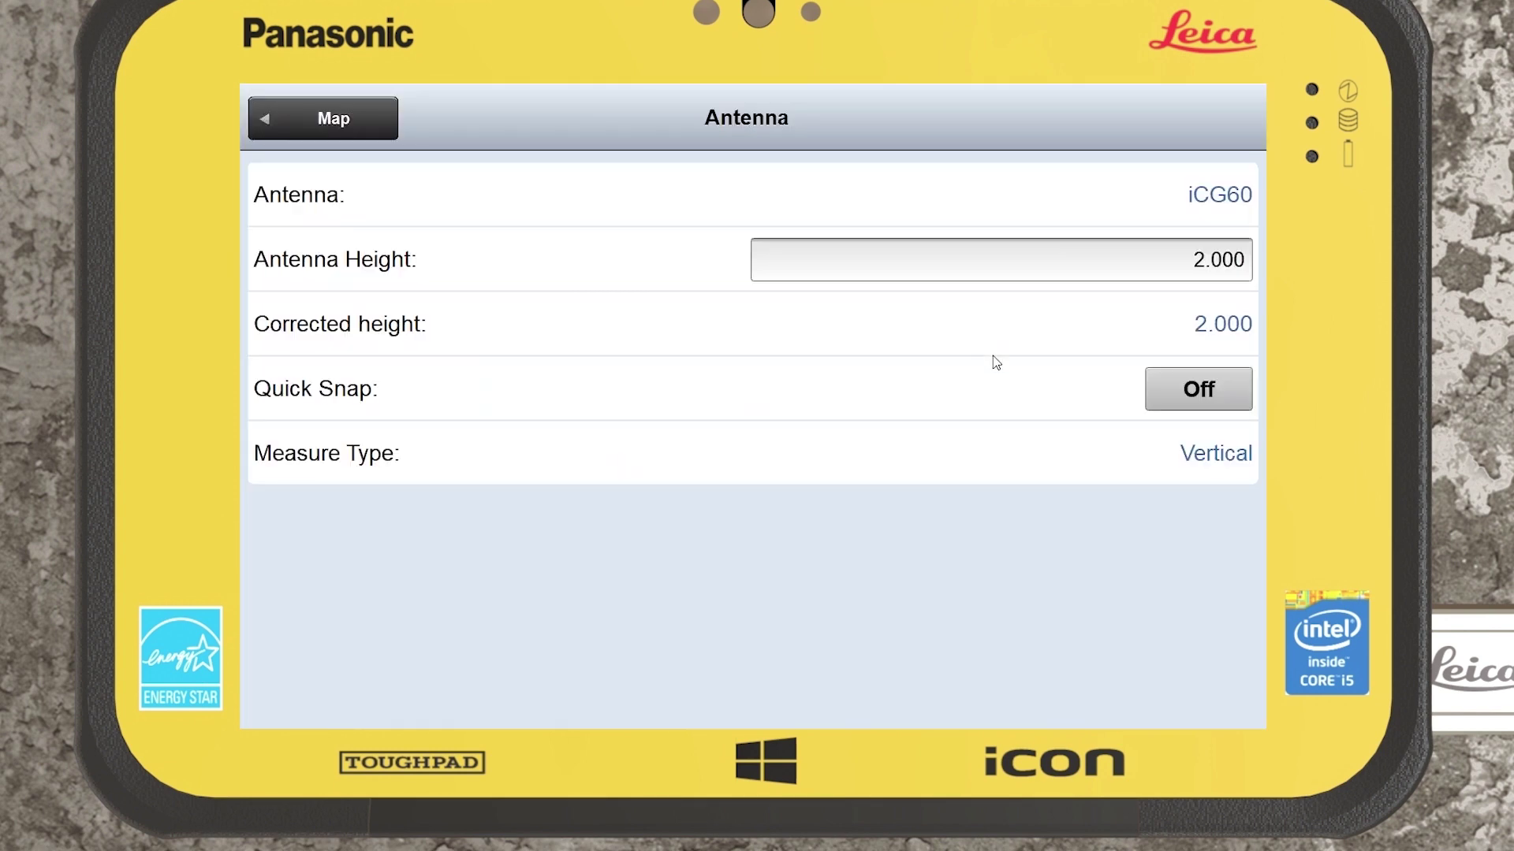
pyautogui.click(346, 118)
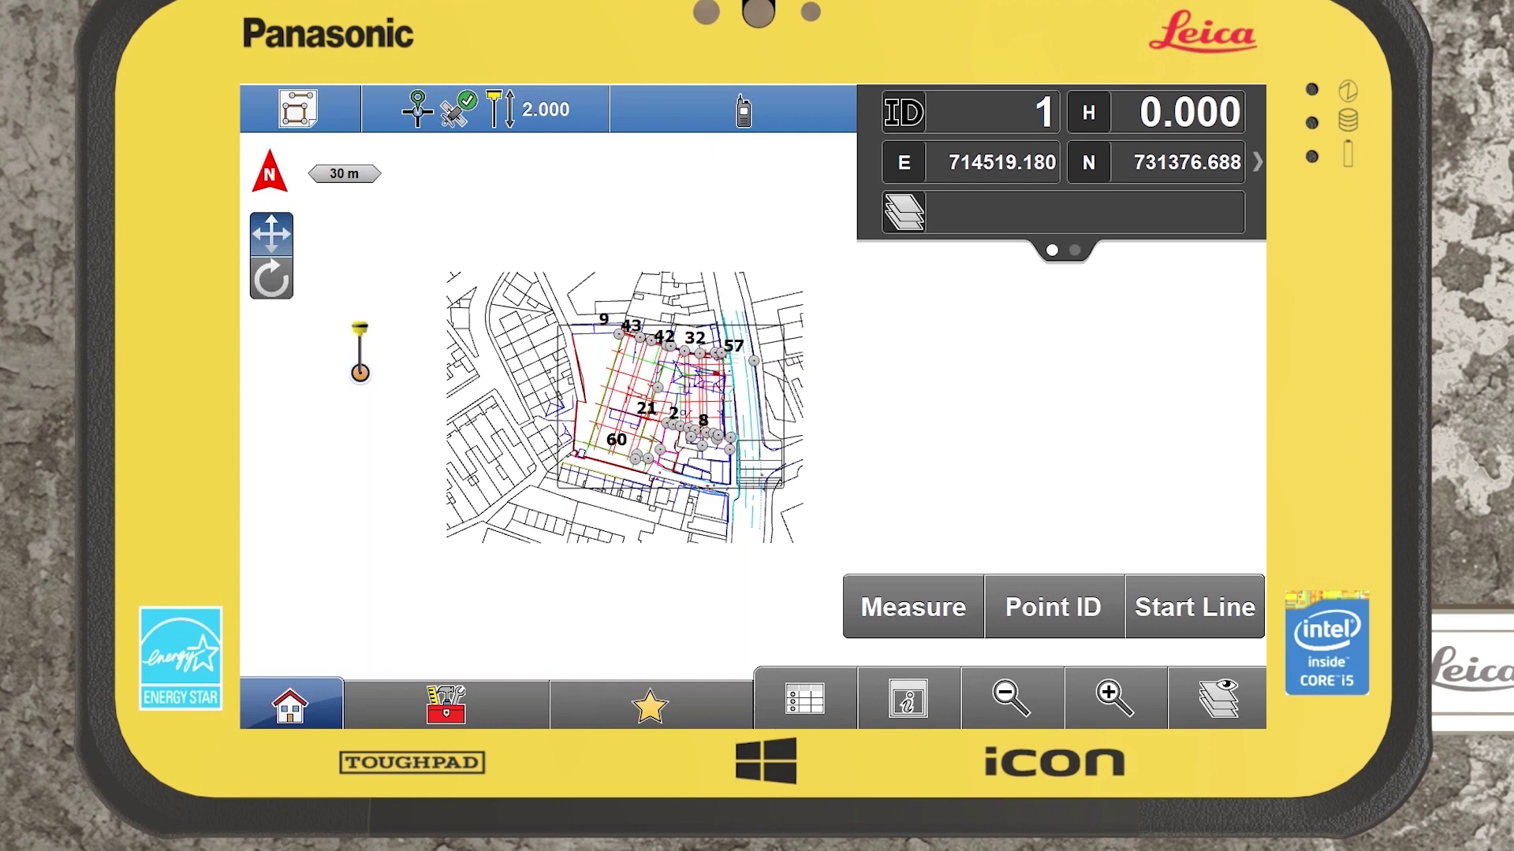
# Activate the iCR70-2 device profile, acknowledge the simulator information, and reopen the Measure application
pyautogui.click(290, 707)
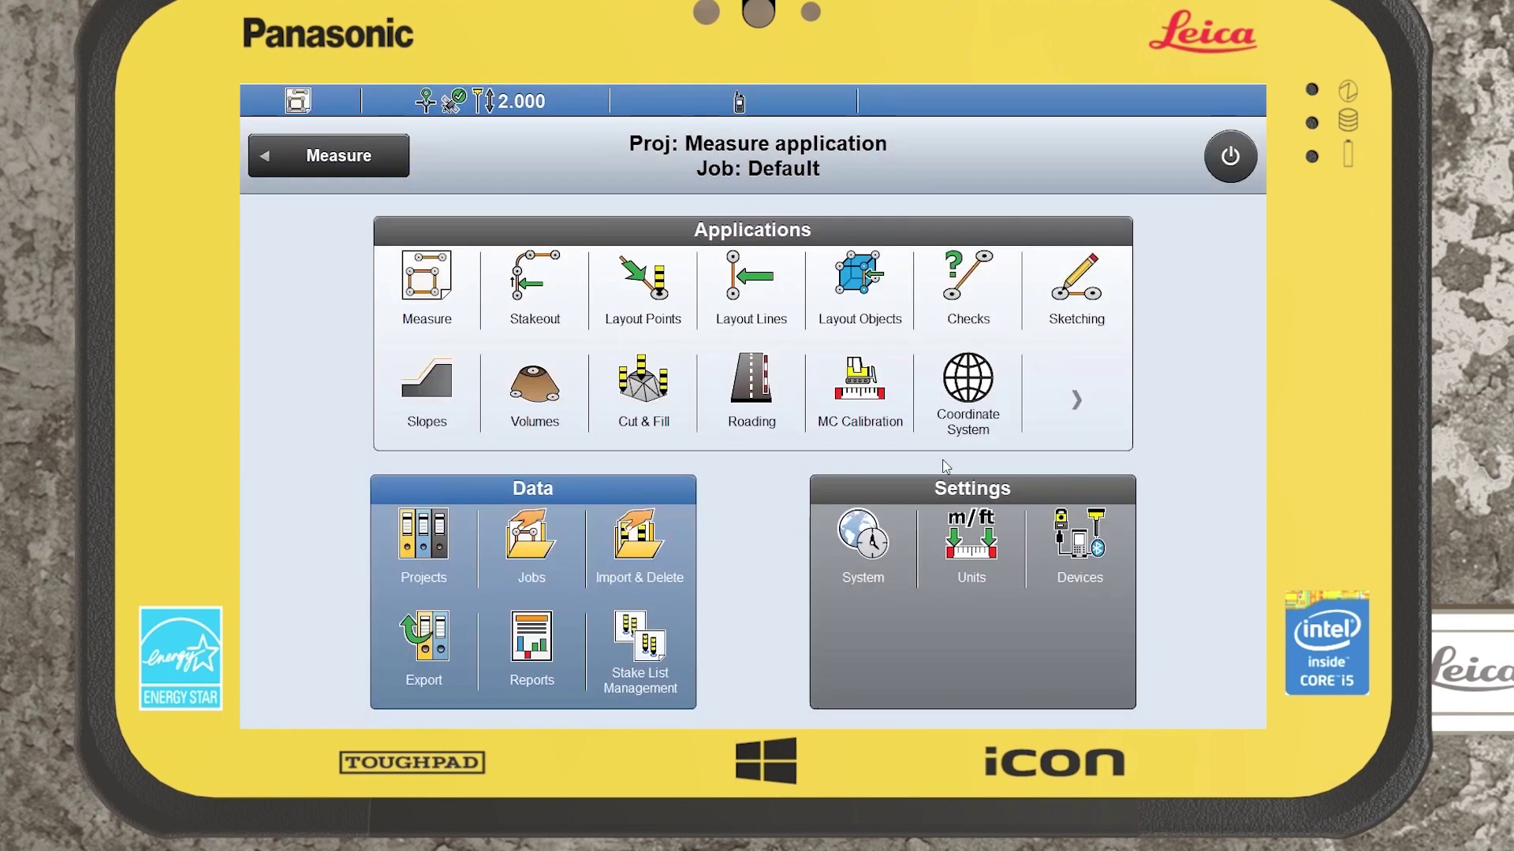
pyautogui.click(1080, 544)
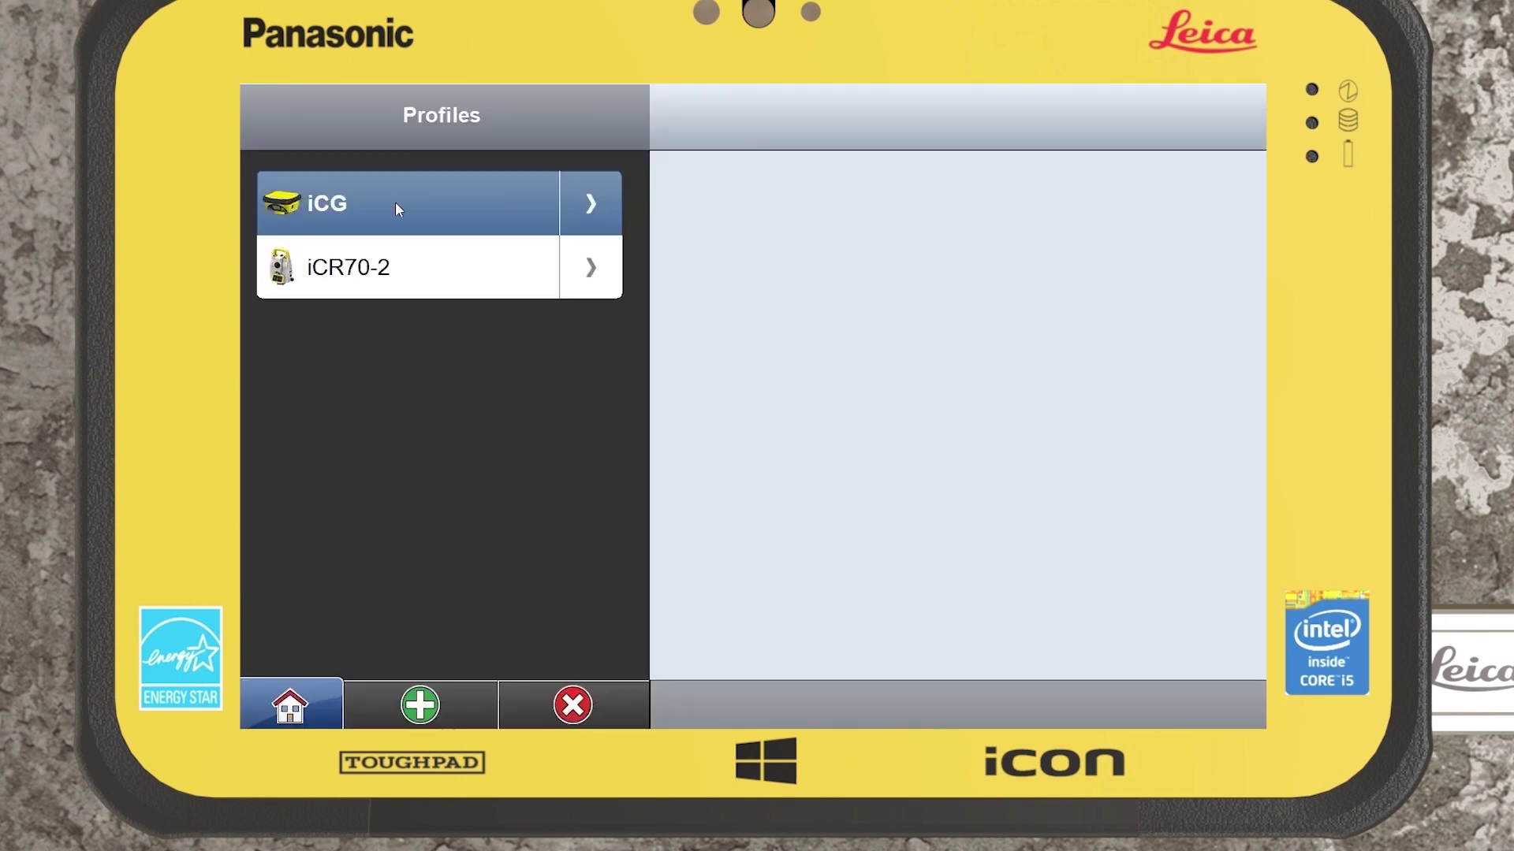
pyautogui.click(383, 268)
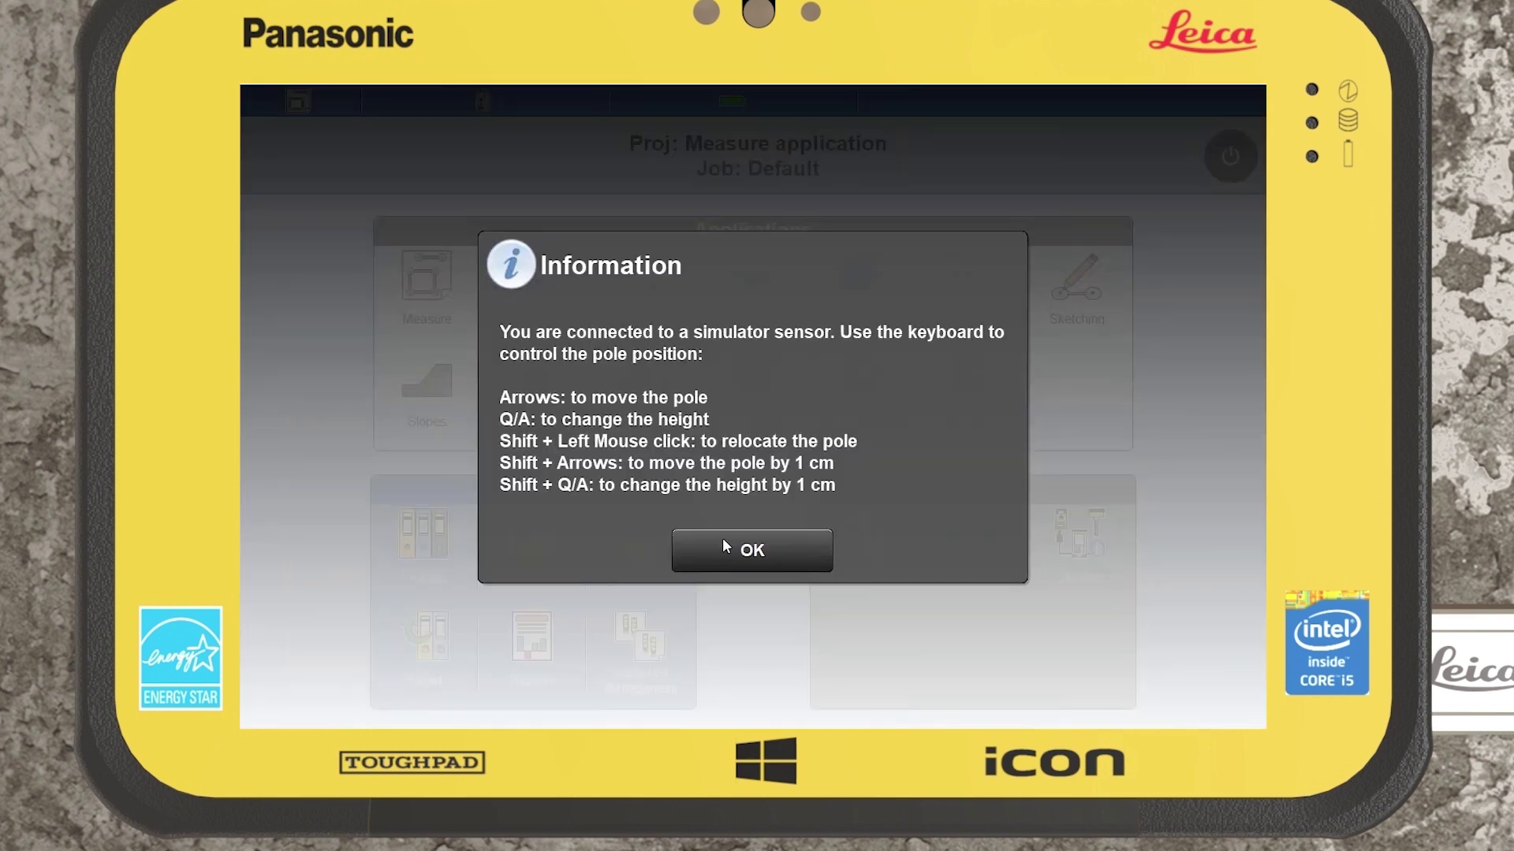
pyautogui.click(722, 537)
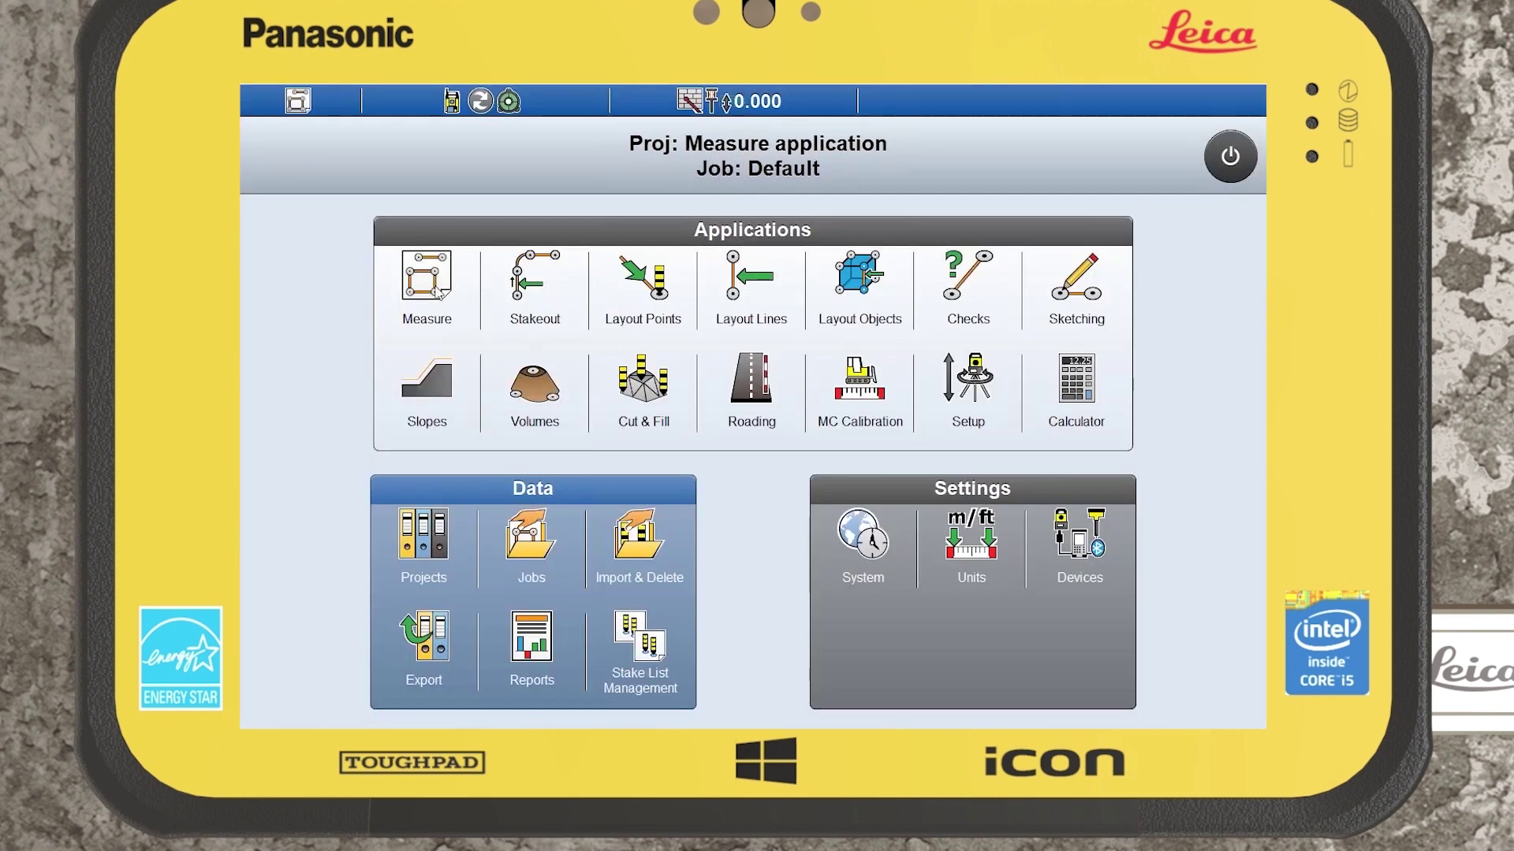
pyautogui.click(440, 293)
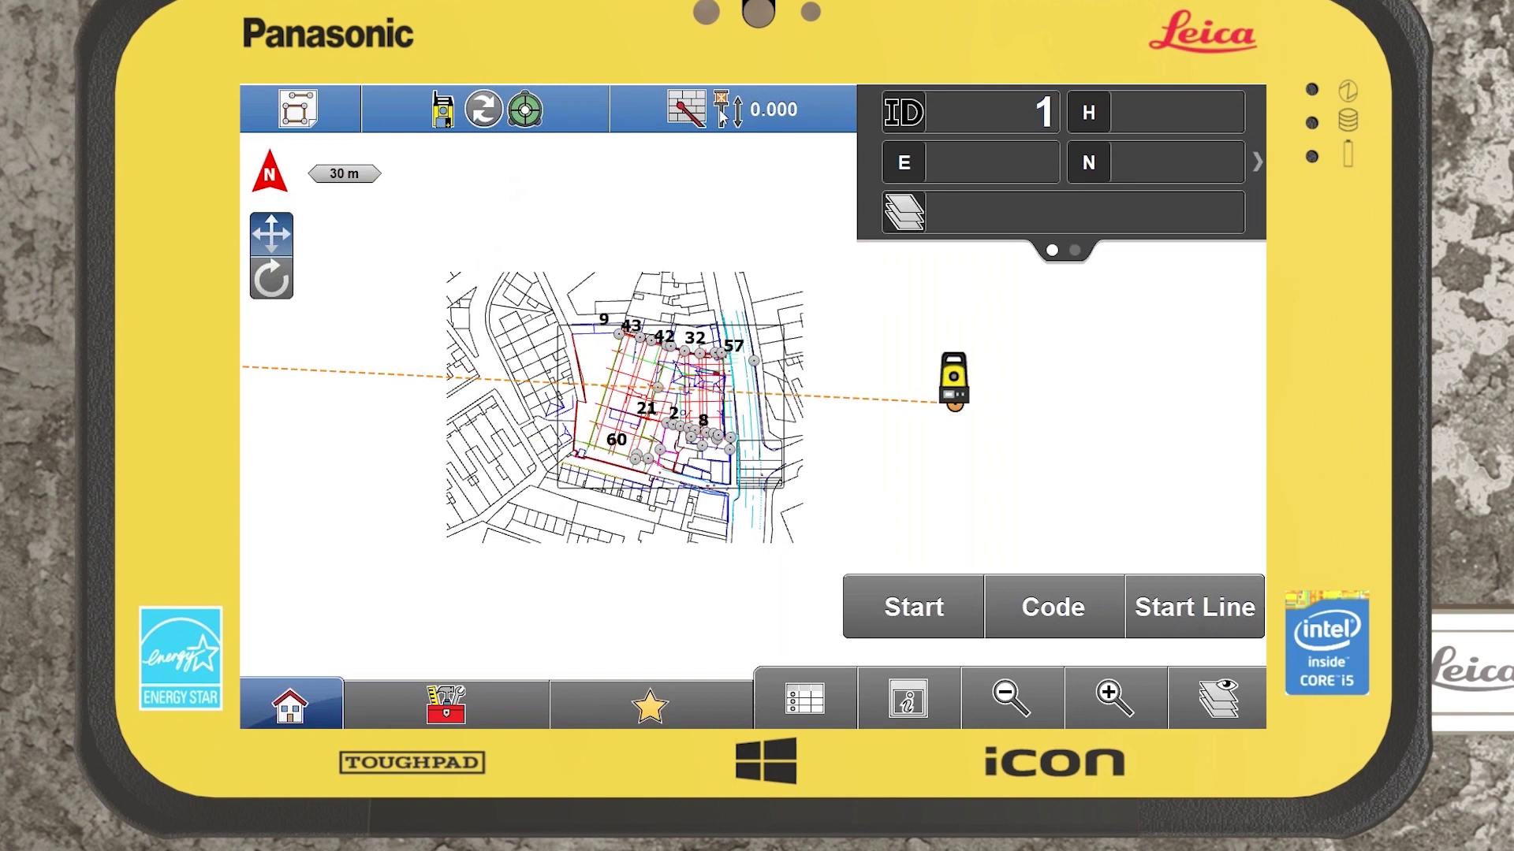
# Review the TotalStation Simulator and Controller/Target options, and close them to return to the map
pyautogui.click(481, 110)
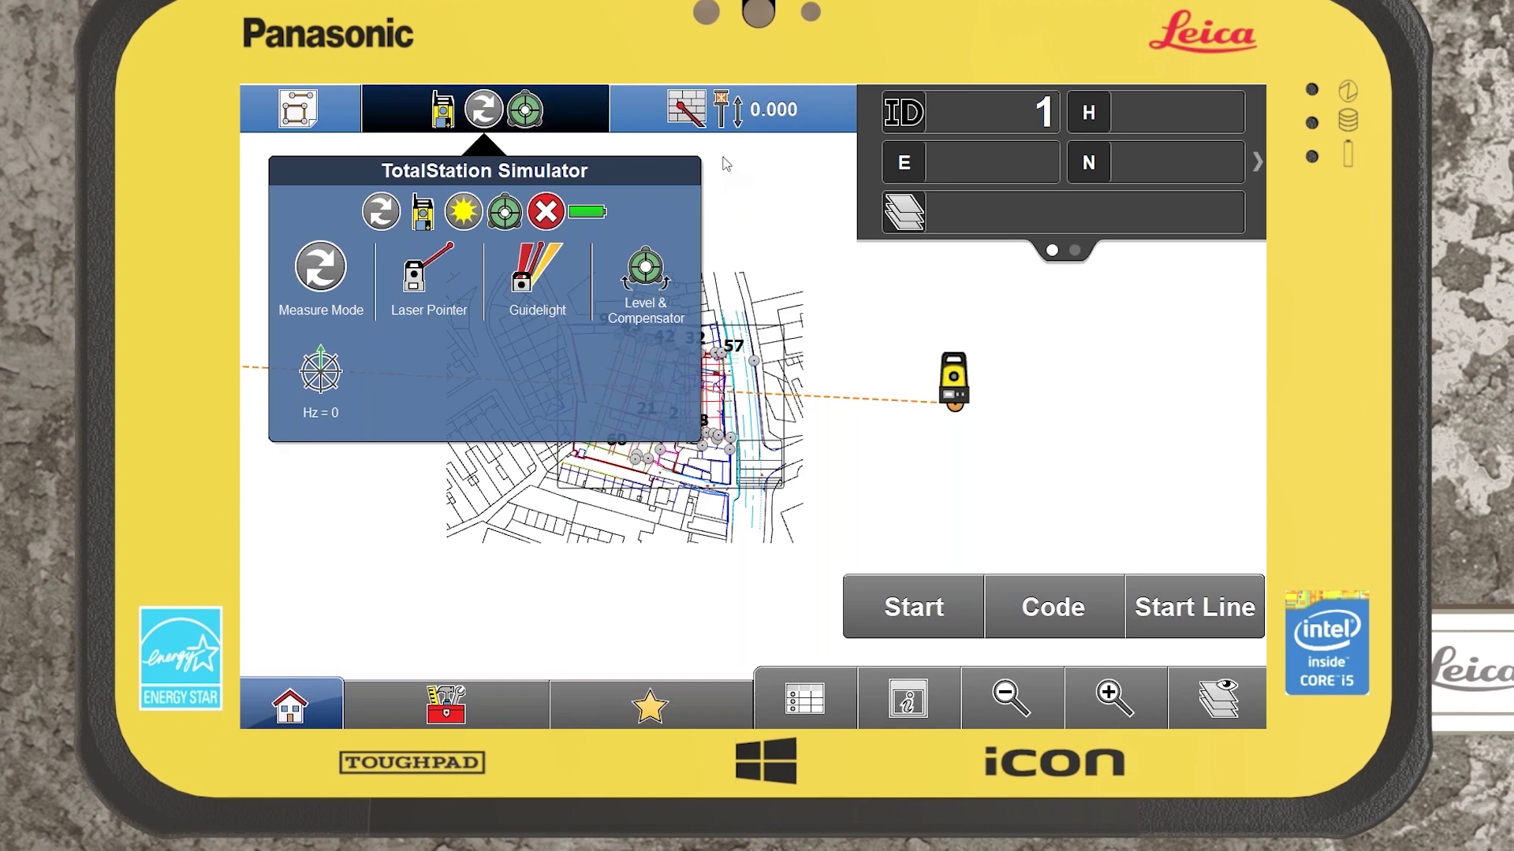
pyautogui.click(715, 111)
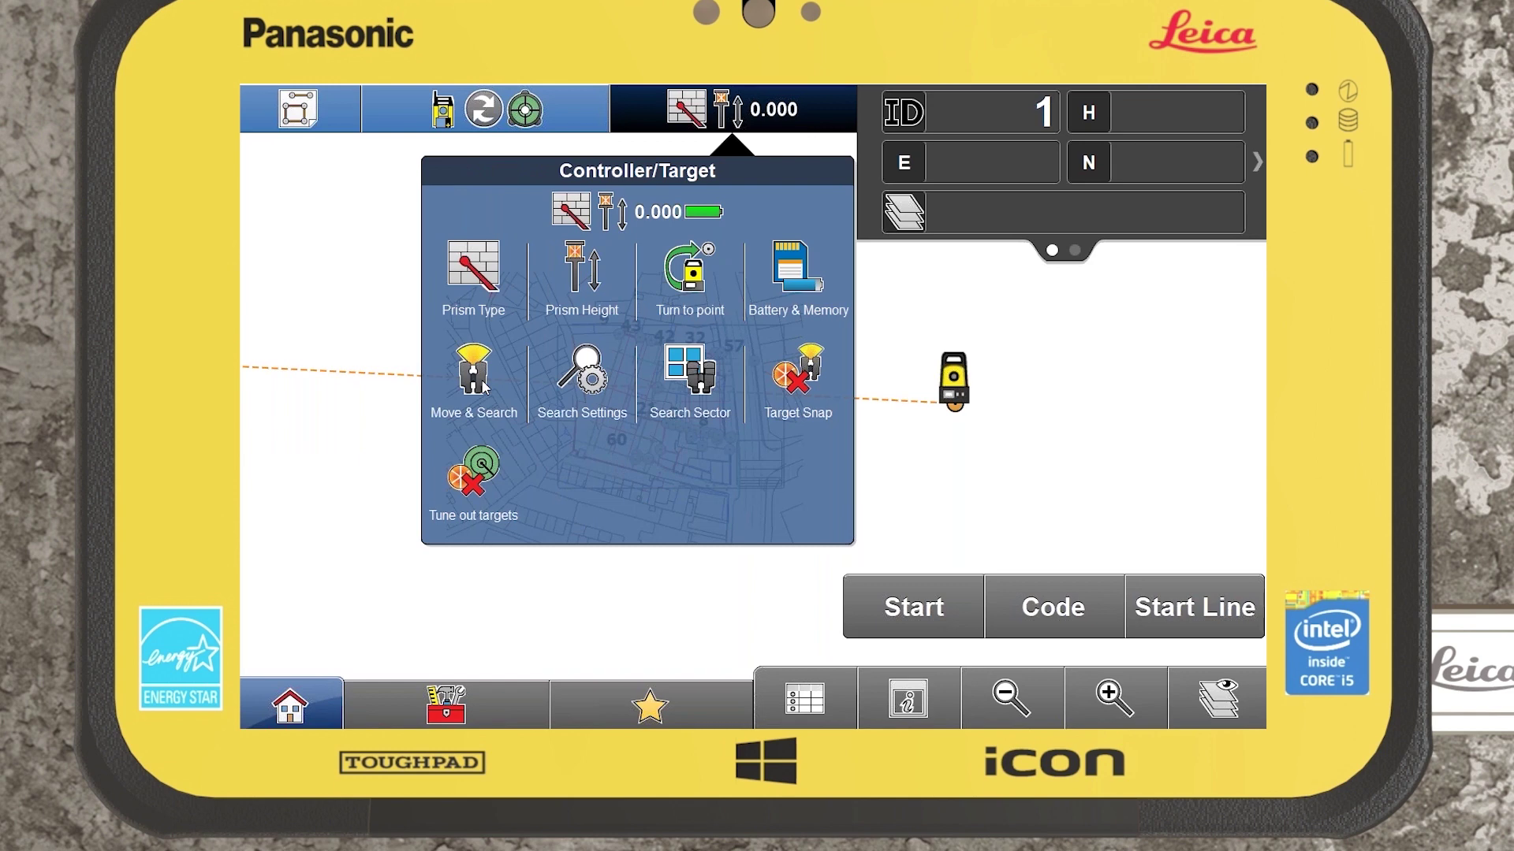
pyautogui.click(755, 126)
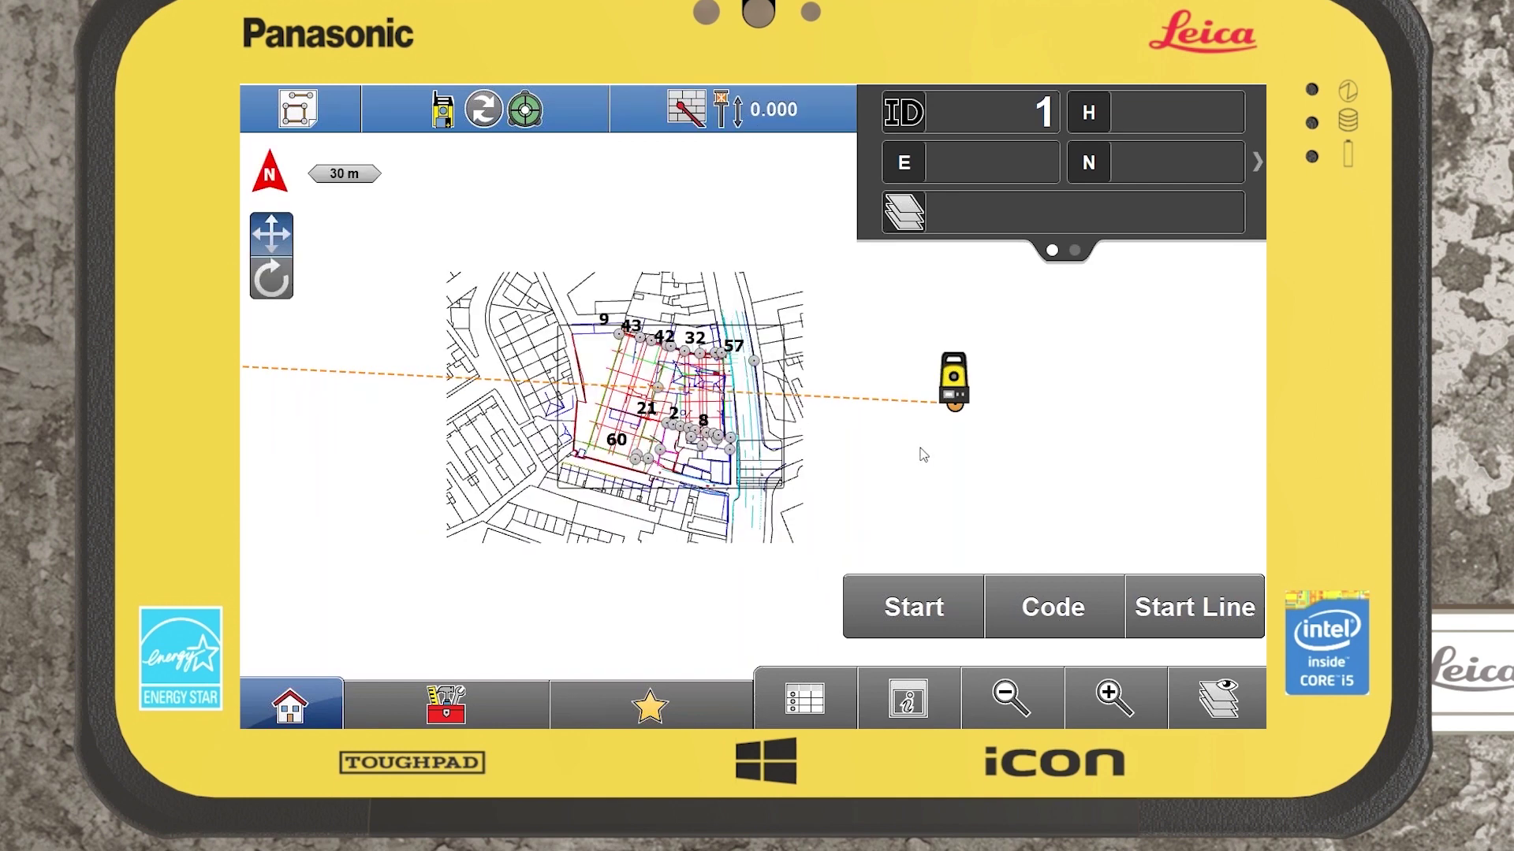
# Pan the map, magnify the drawing's southwest corner with smart zoom, exit that mode, and zoom out to the full extents
pyautogui.moveTo(660, 461)
pyautogui.mouseDown()
pyautogui.moveTo(755, 382)
pyautogui.moveTo(637, 447)
pyautogui.mouseUp()
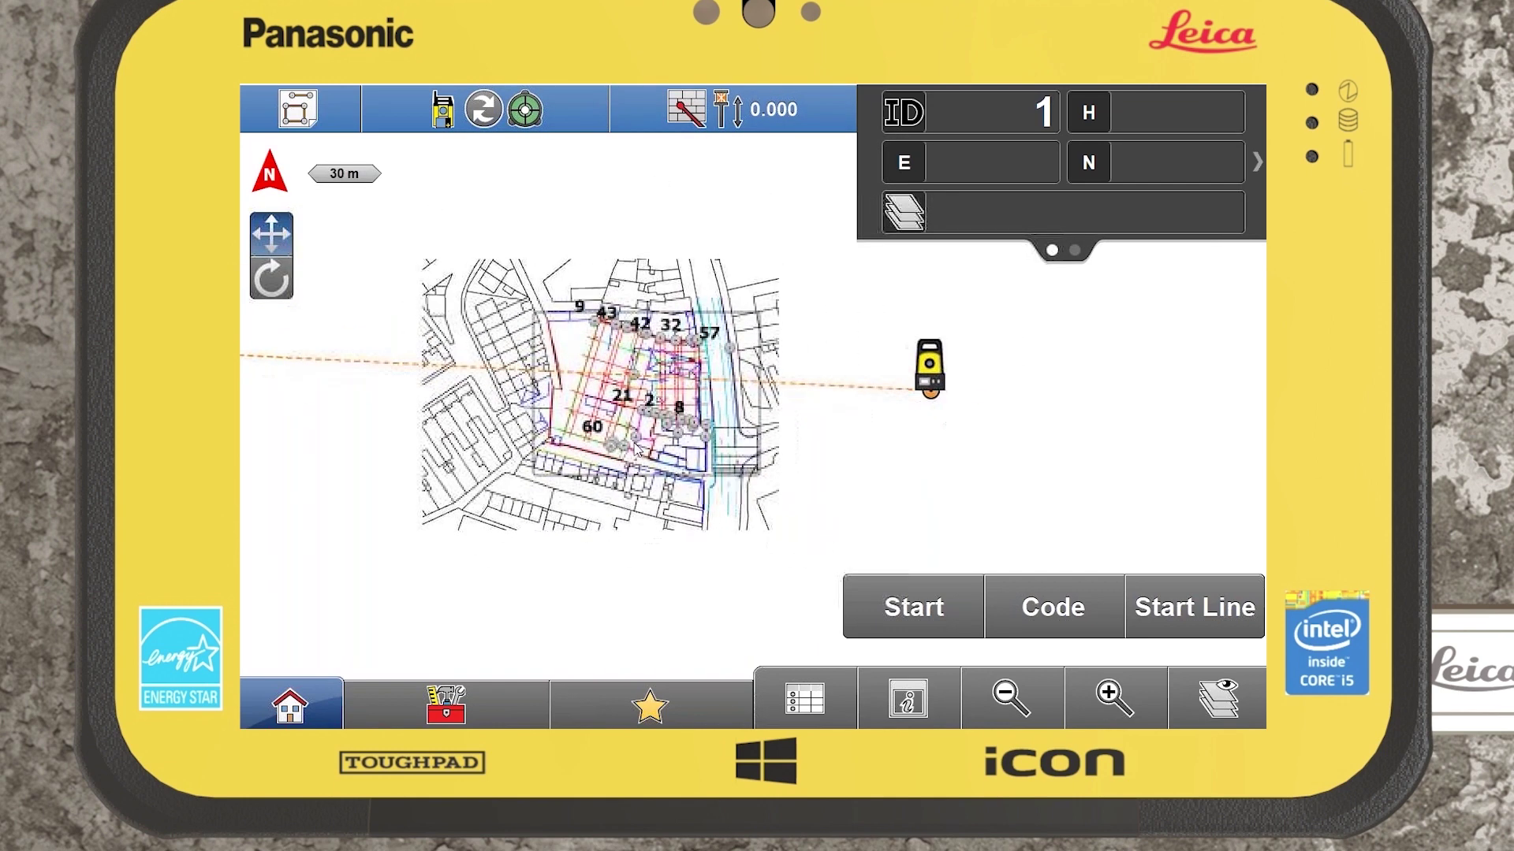
pyautogui.click(1008, 704)
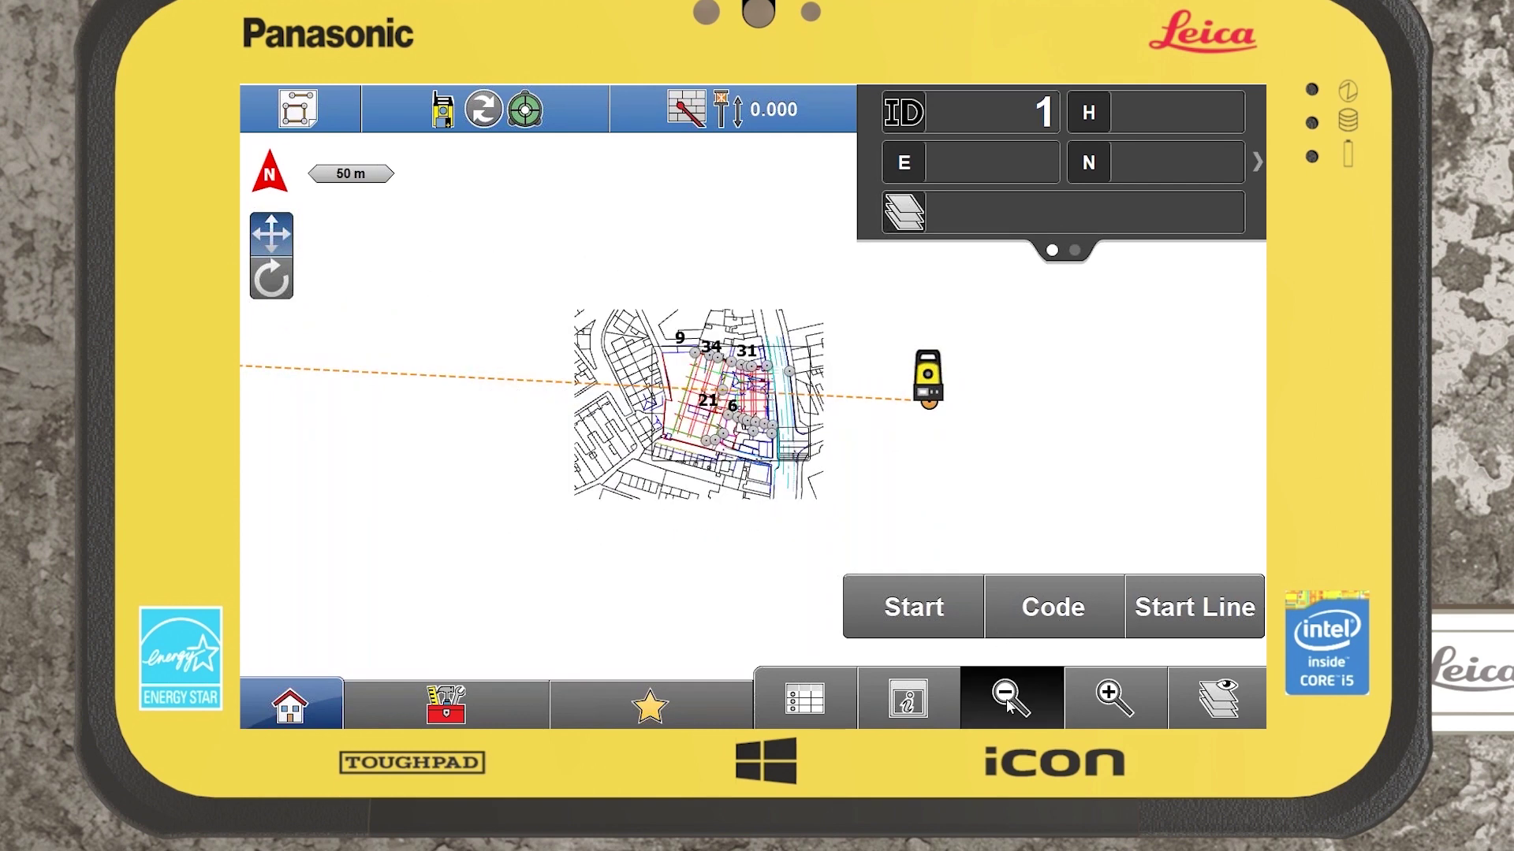
pyautogui.click(1102, 702)
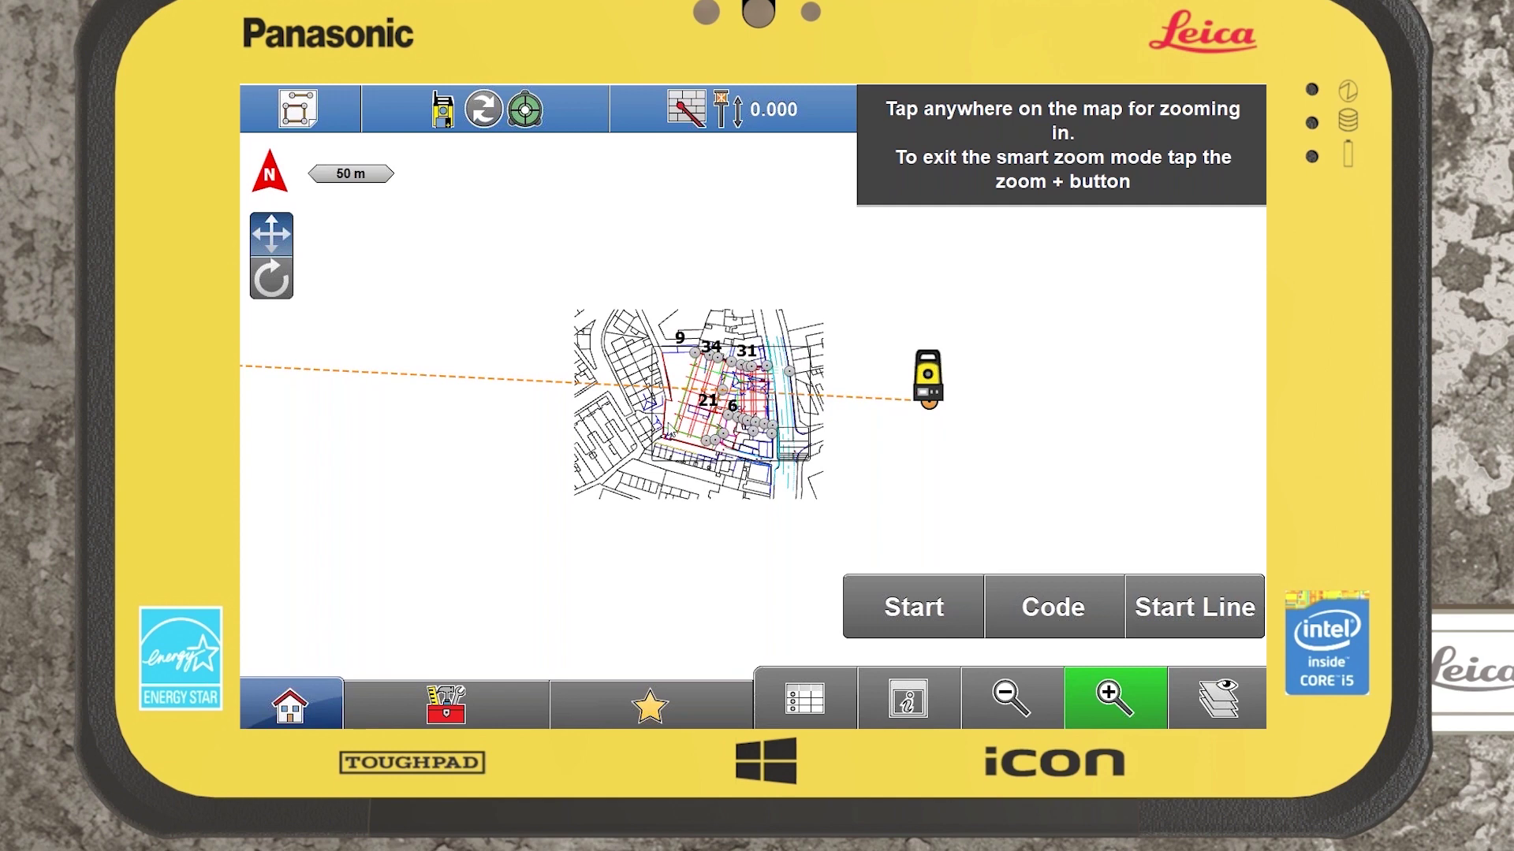
pyautogui.click(580, 499)
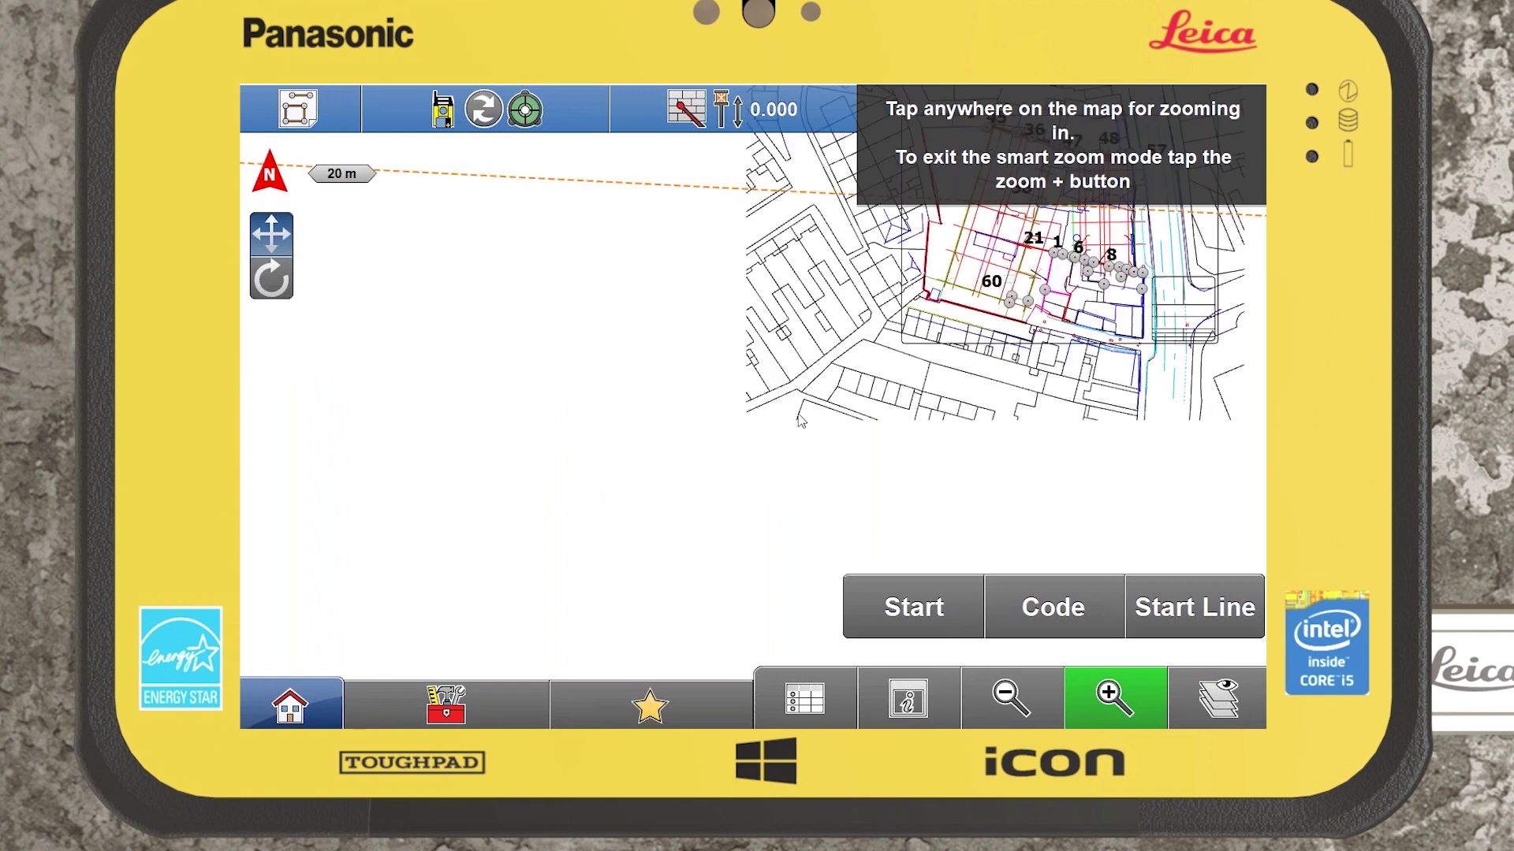
pyautogui.click(751, 414)
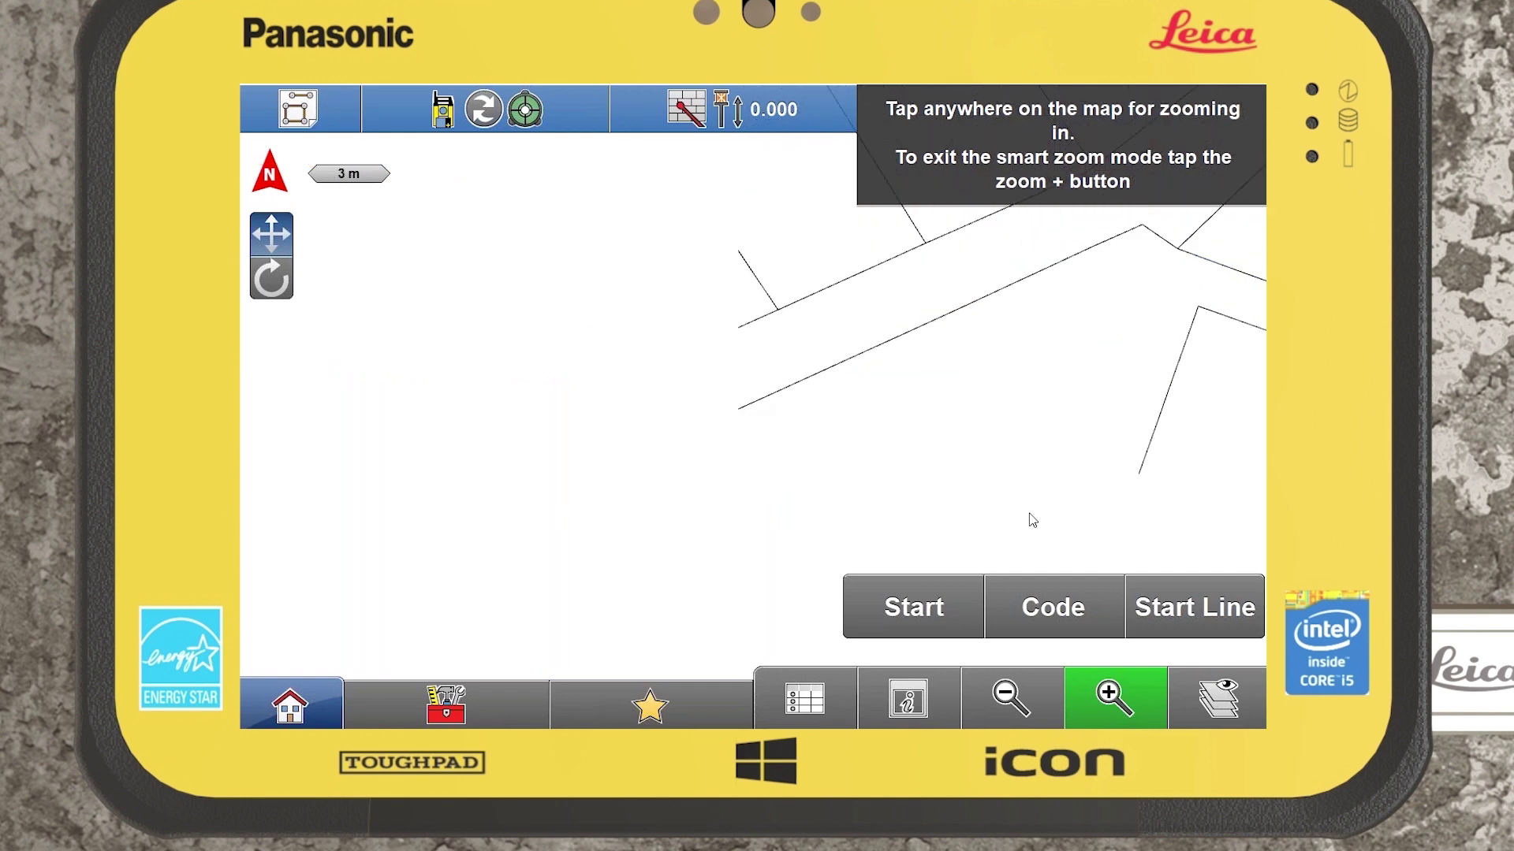
pyautogui.click(1100, 696)
pyautogui.click(1034, 698)
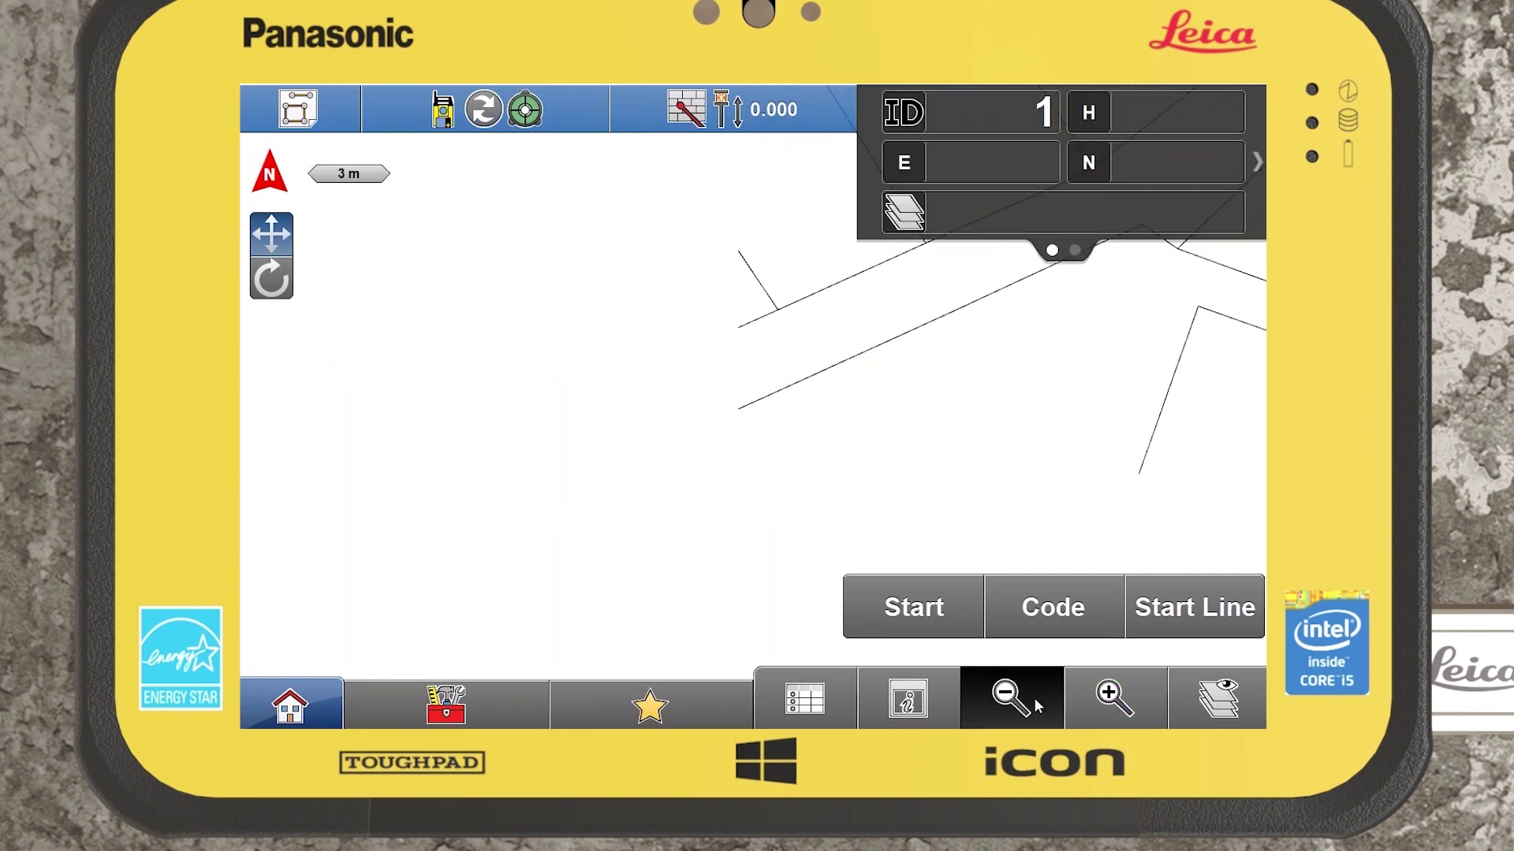
# Magnify the map around the Buildings label, return to the full extents, and frame the whole drawing at a closer scale
pyautogui.click(1096, 702)
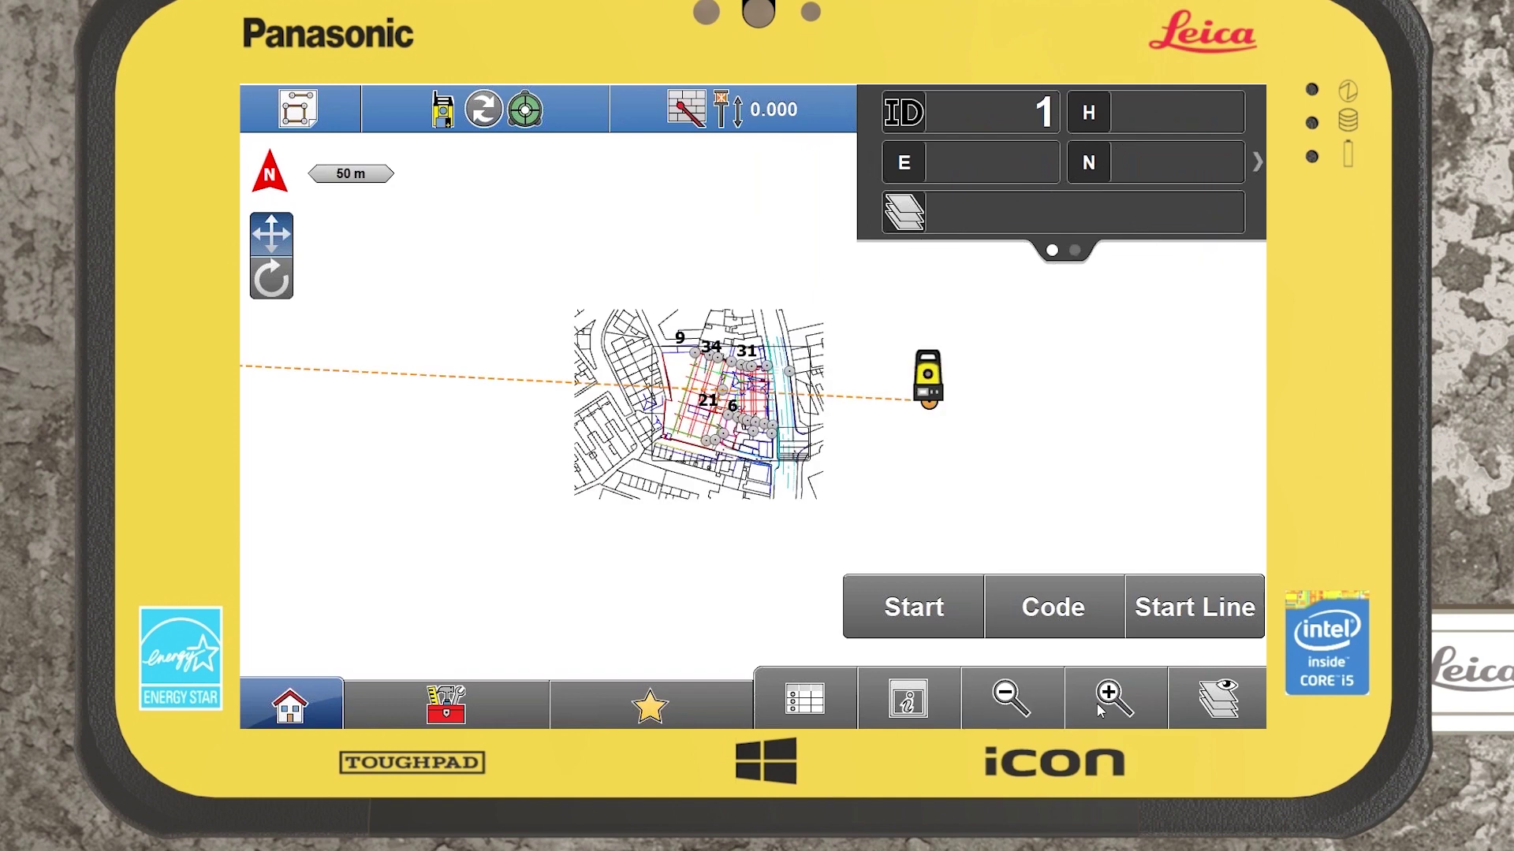
pyautogui.click(1096, 704)
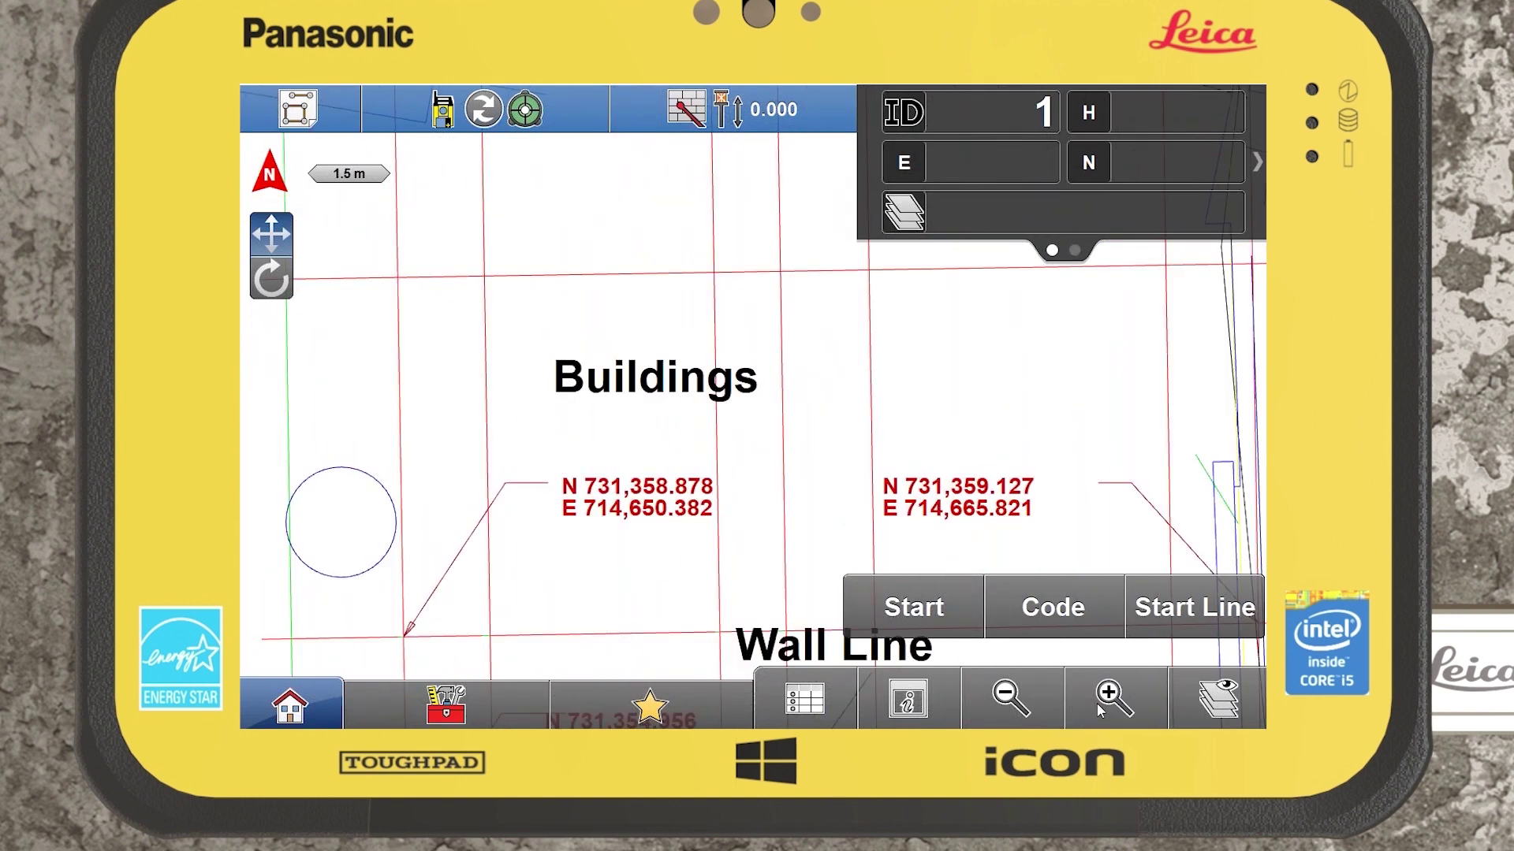
pyautogui.click(1039, 702)
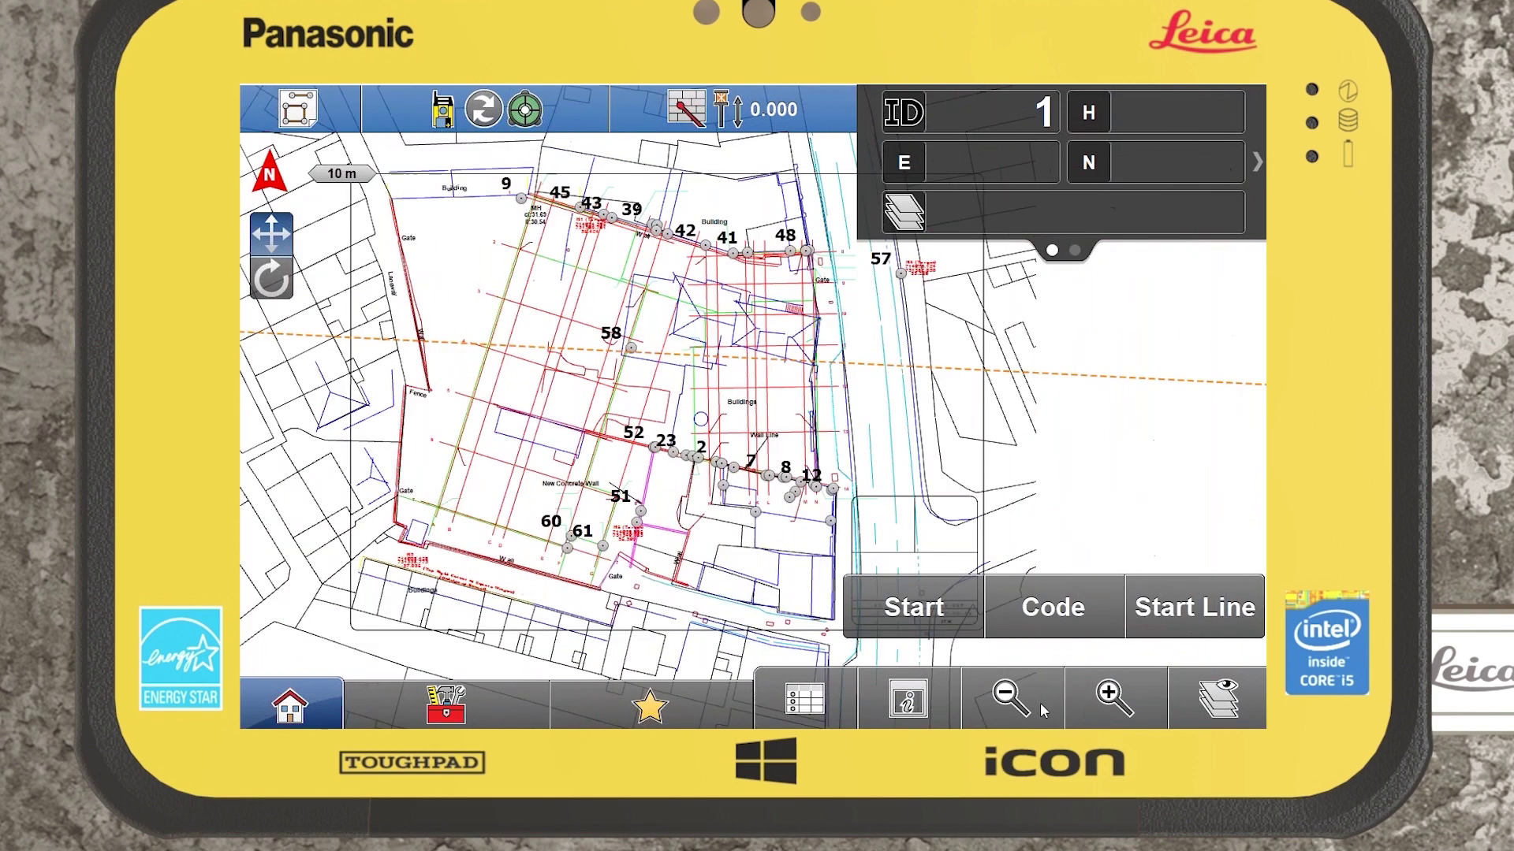
pyautogui.click(1129, 703)
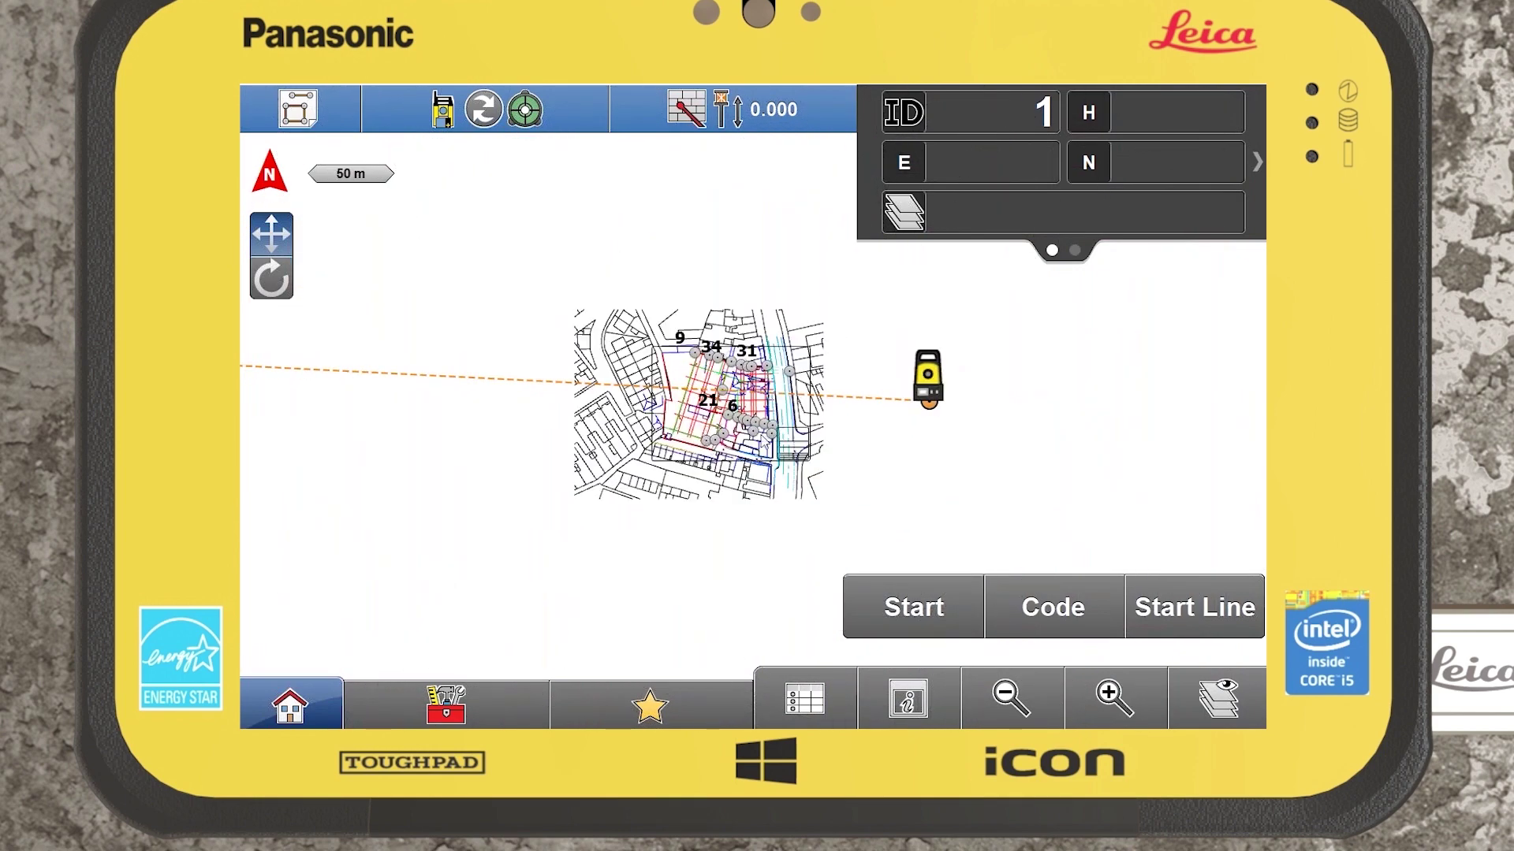
pyautogui.click(1099, 706)
pyautogui.moveTo(804, 450); pyautogui.dragTo(853, 435)
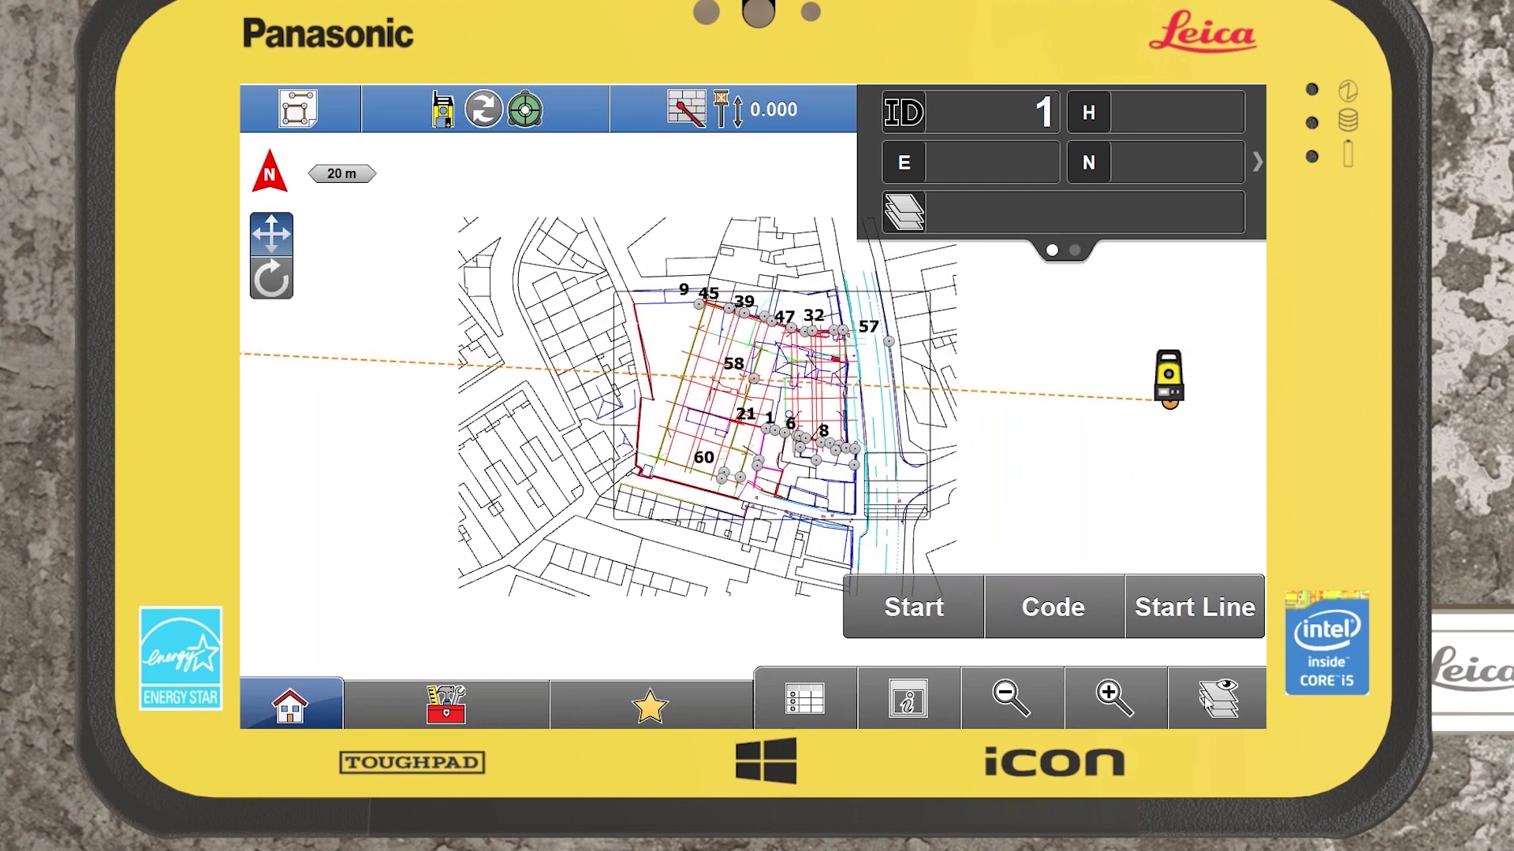
# Show the points on all layers of CAD Training_iCON_clean.dxf, apply it, and inspect the points close up on the map
pyautogui.click(1218, 698)
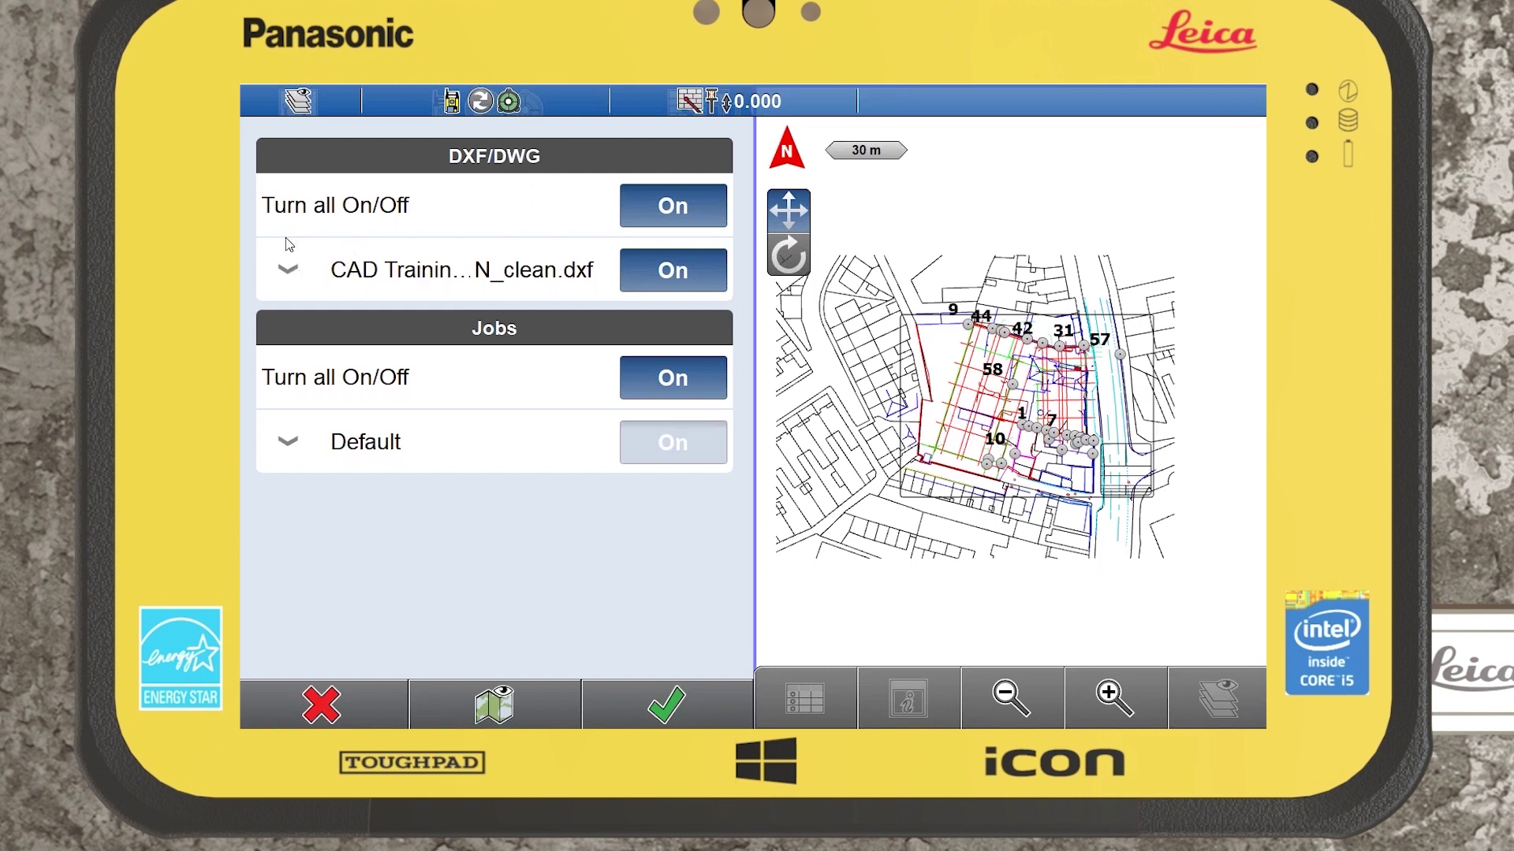
pyautogui.click(289, 270)
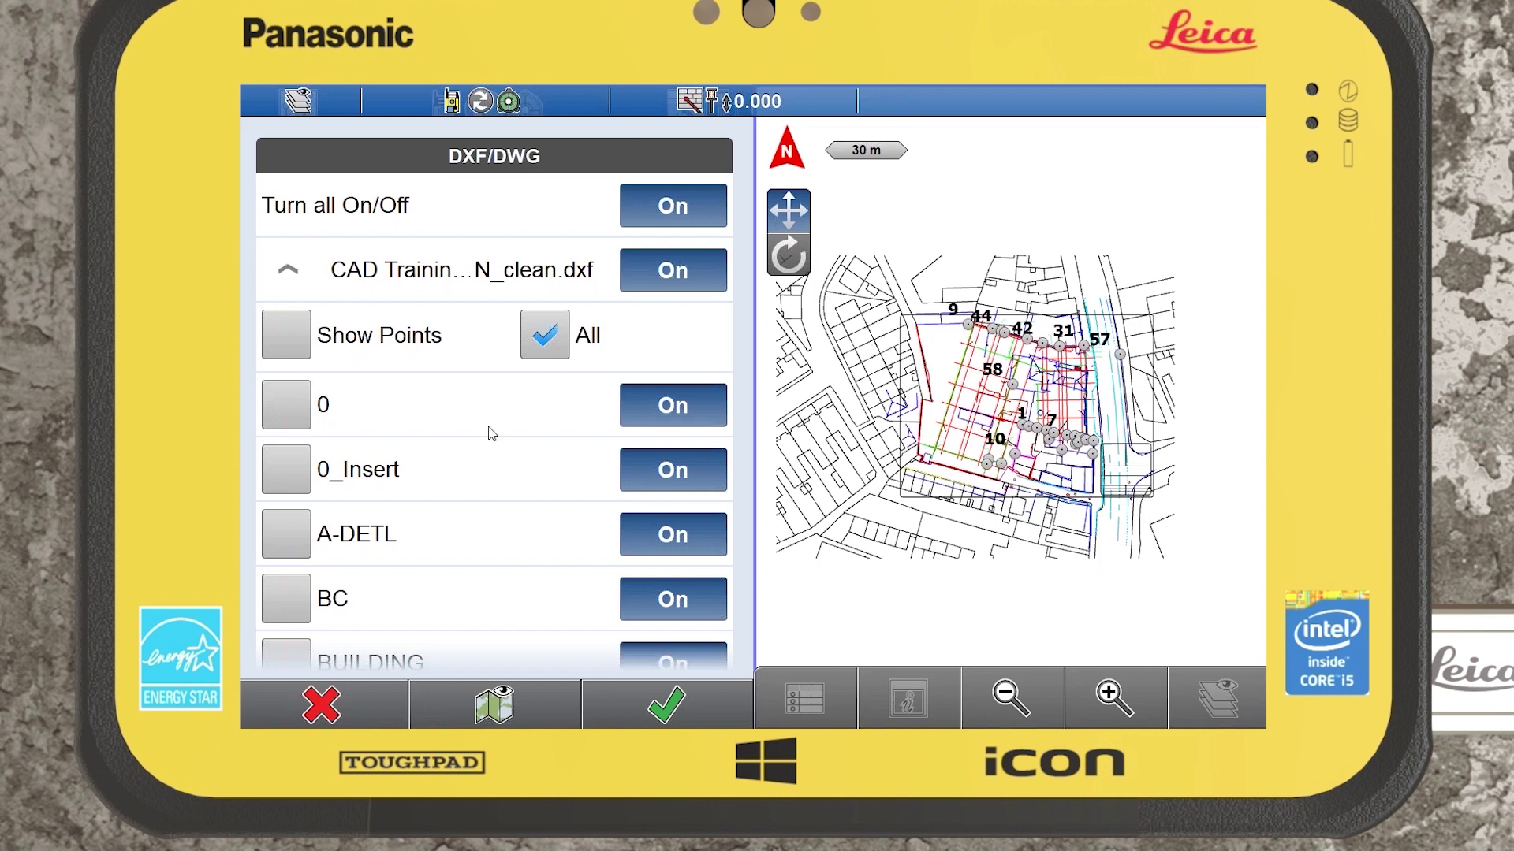
pyautogui.click(296, 348)
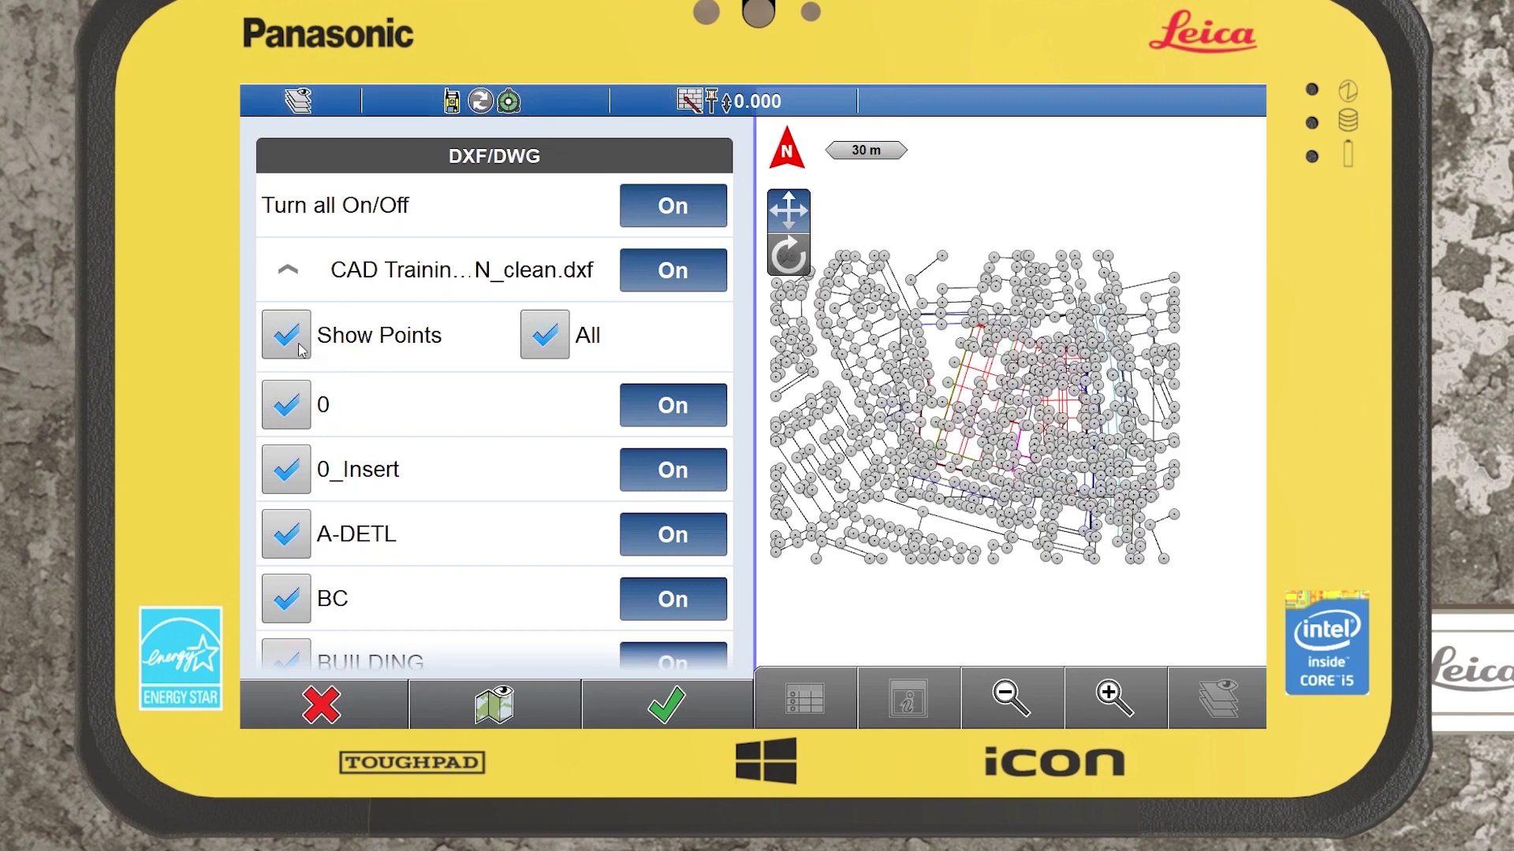
pyautogui.click(668, 704)
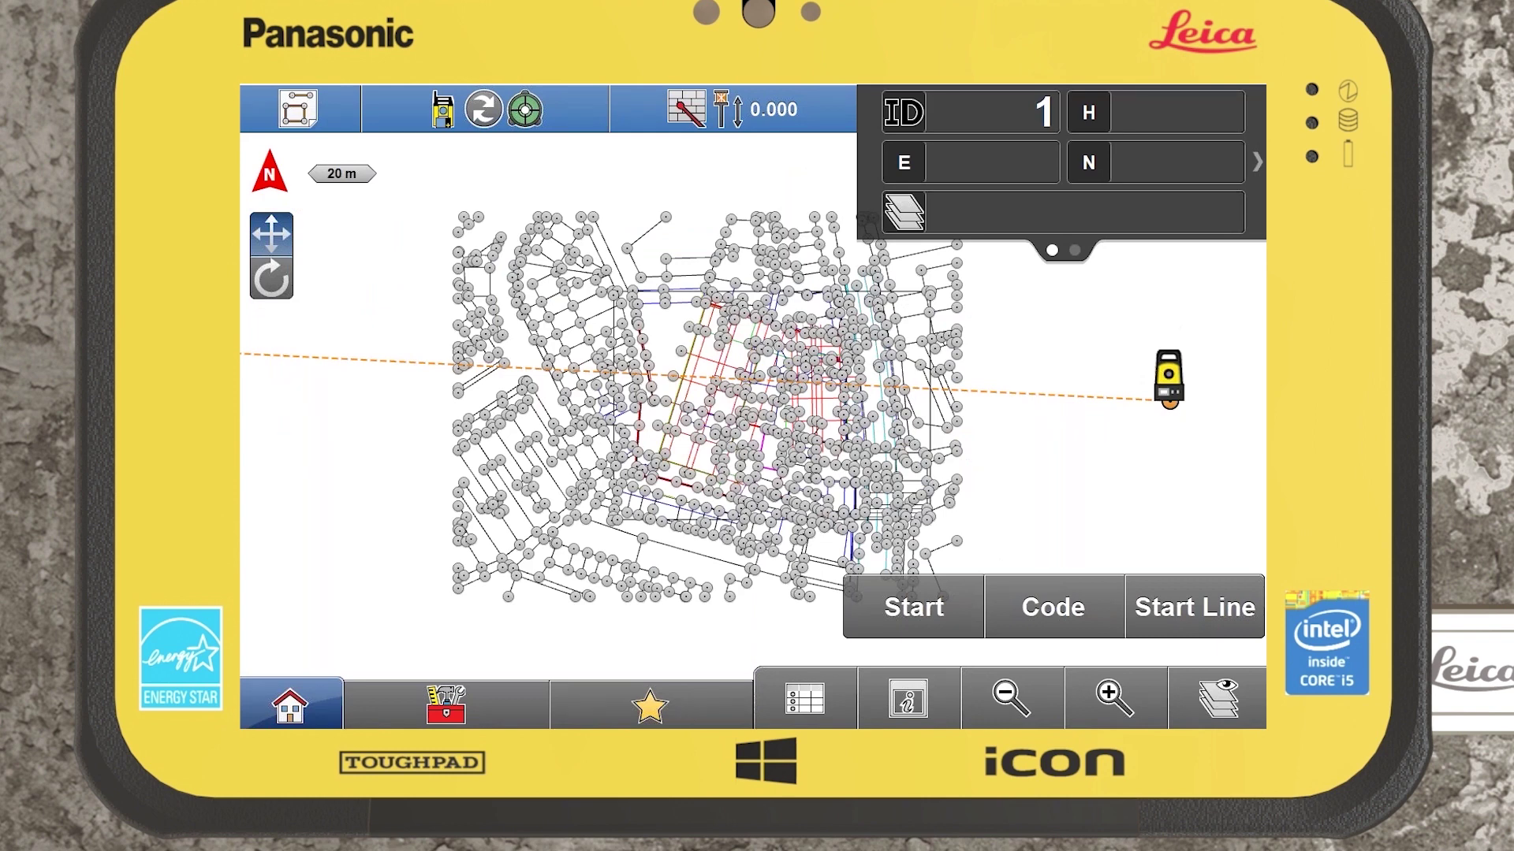
pyautogui.click(1134, 719)
pyautogui.click(1133, 720)
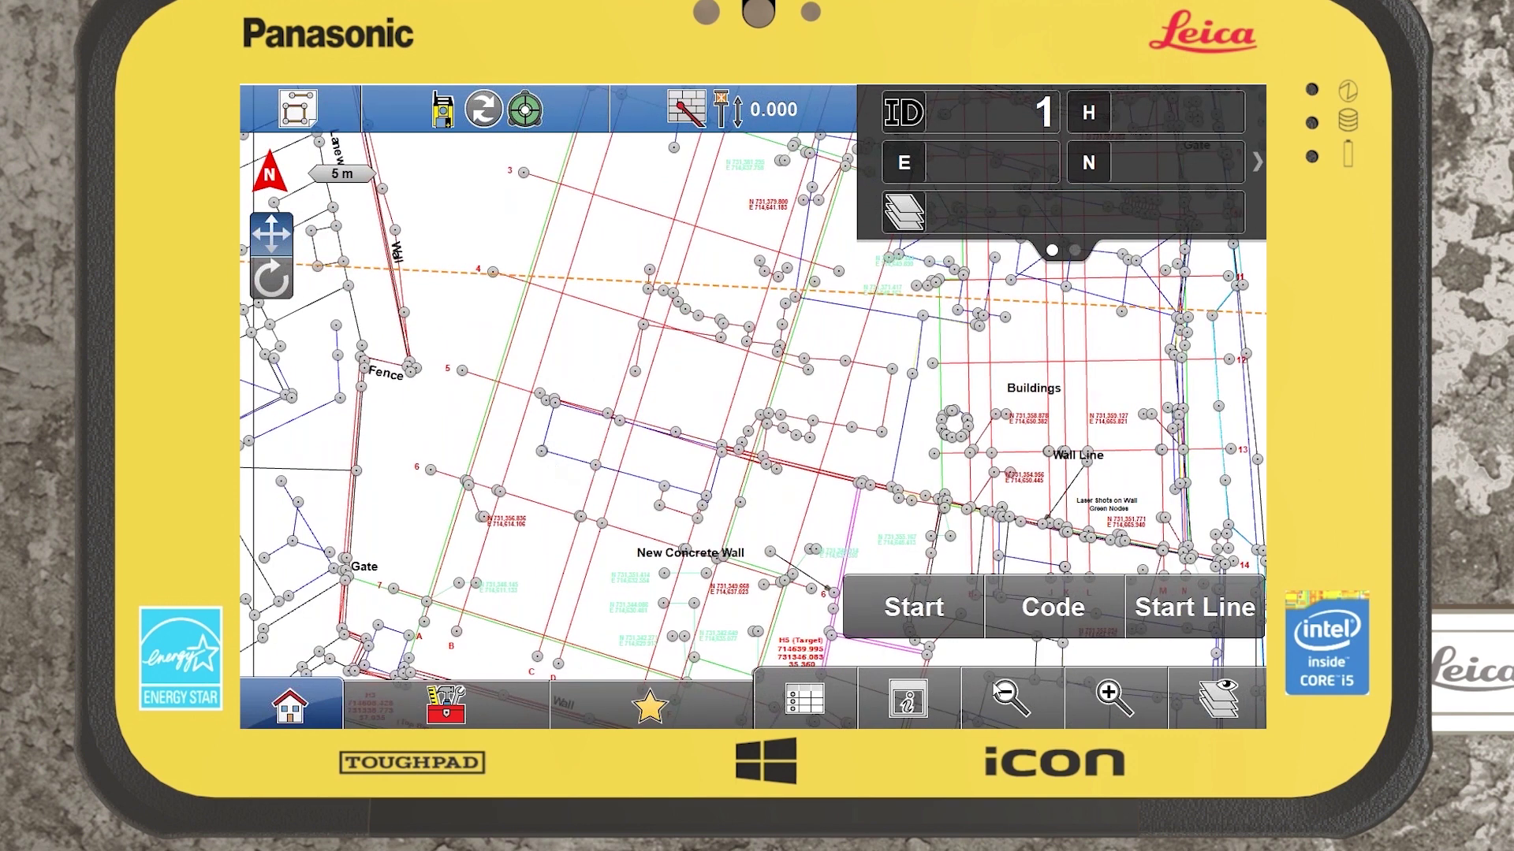
# Turn off Show Points for all layers of CAD Training_iCON_clean.dxf, apply it, and check the full drawing on the map
pyautogui.click(1221, 704)
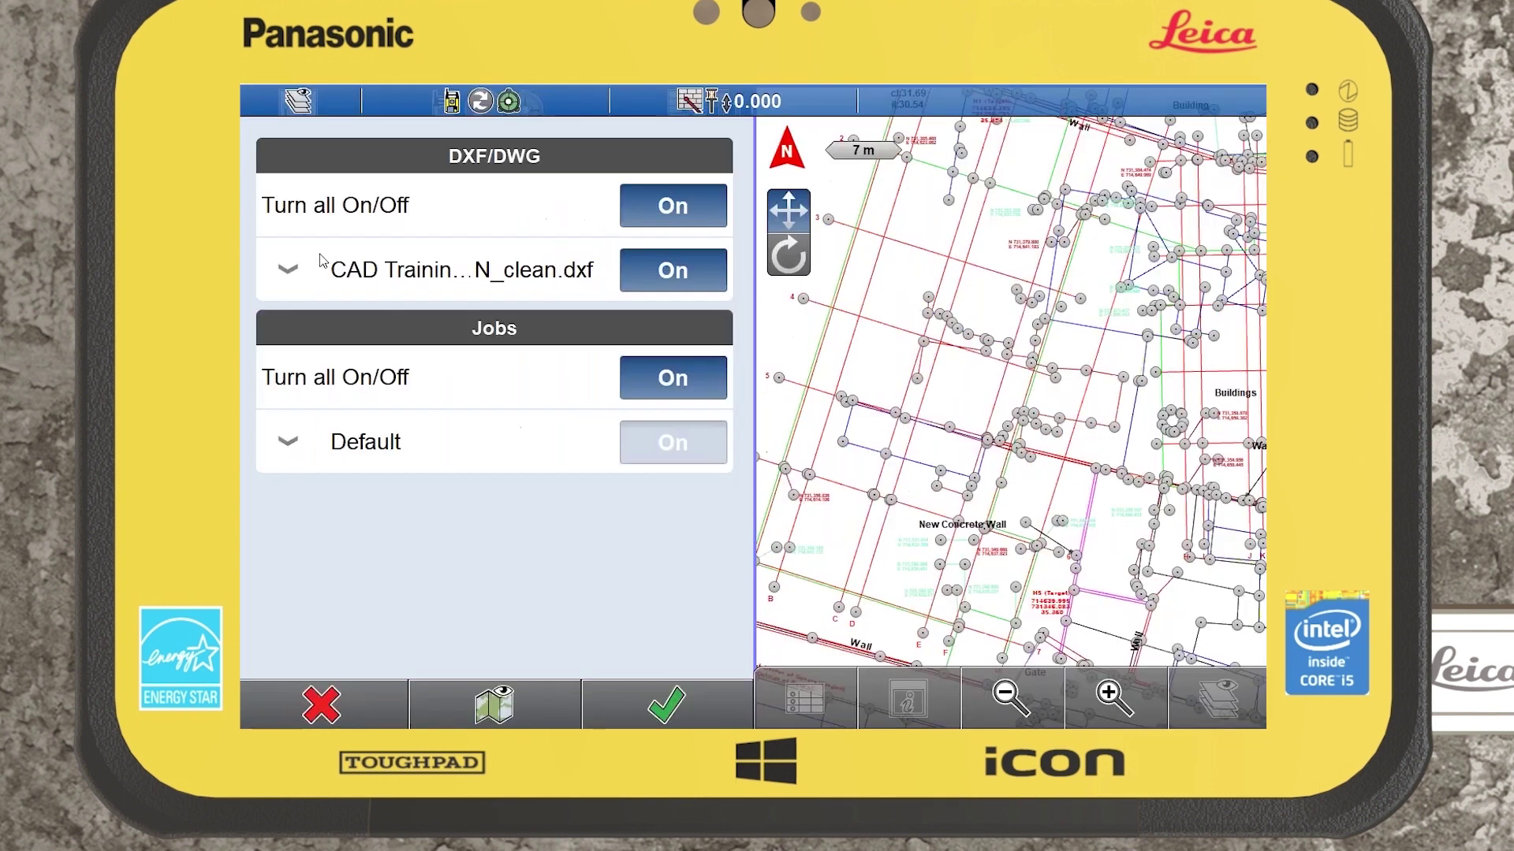
pyautogui.click(322, 264)
pyautogui.click(292, 335)
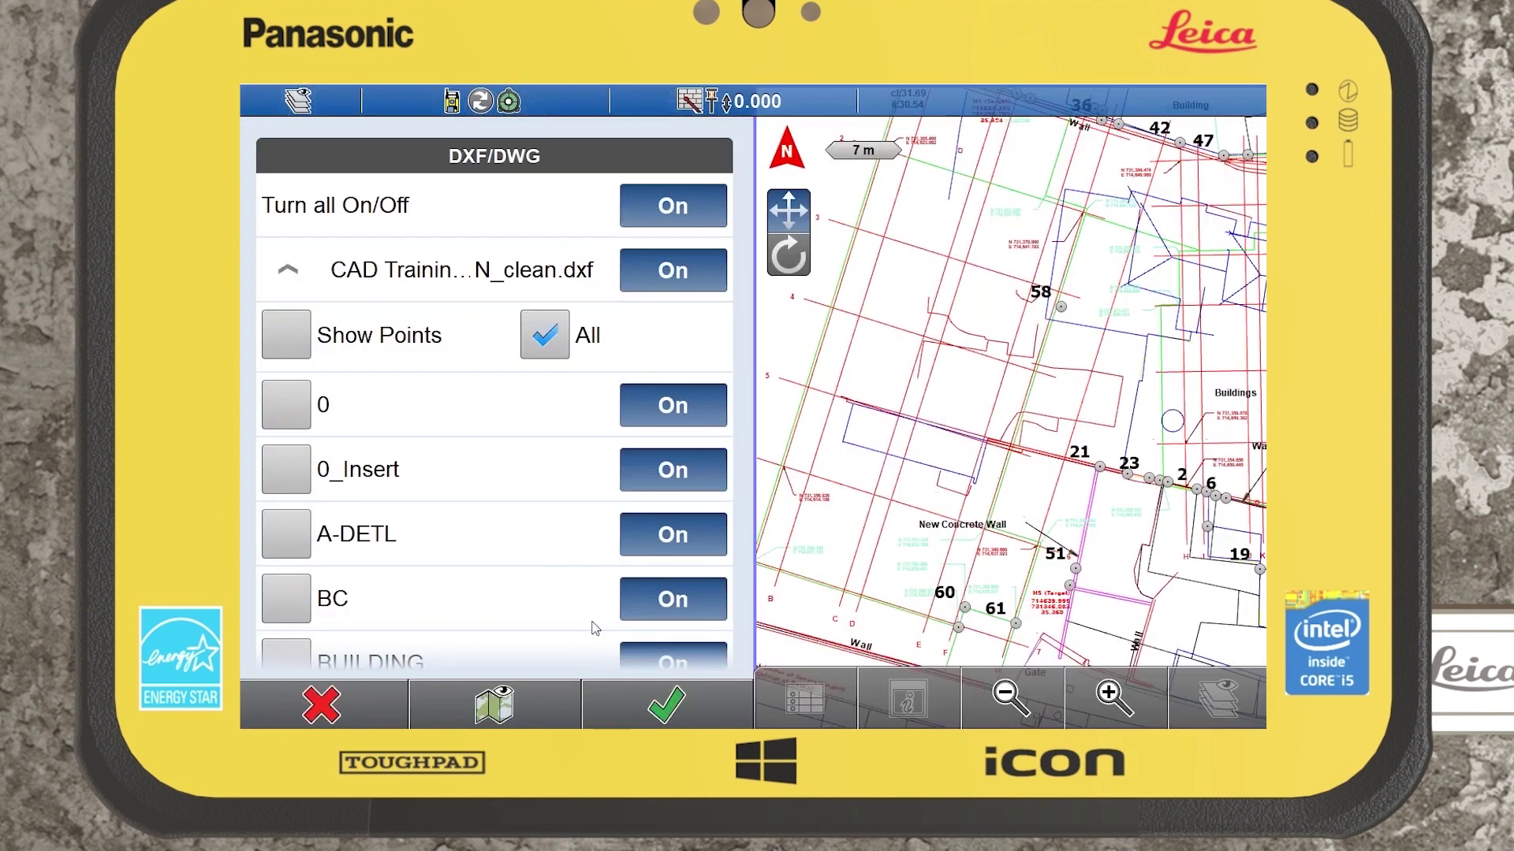
pyautogui.click(665, 704)
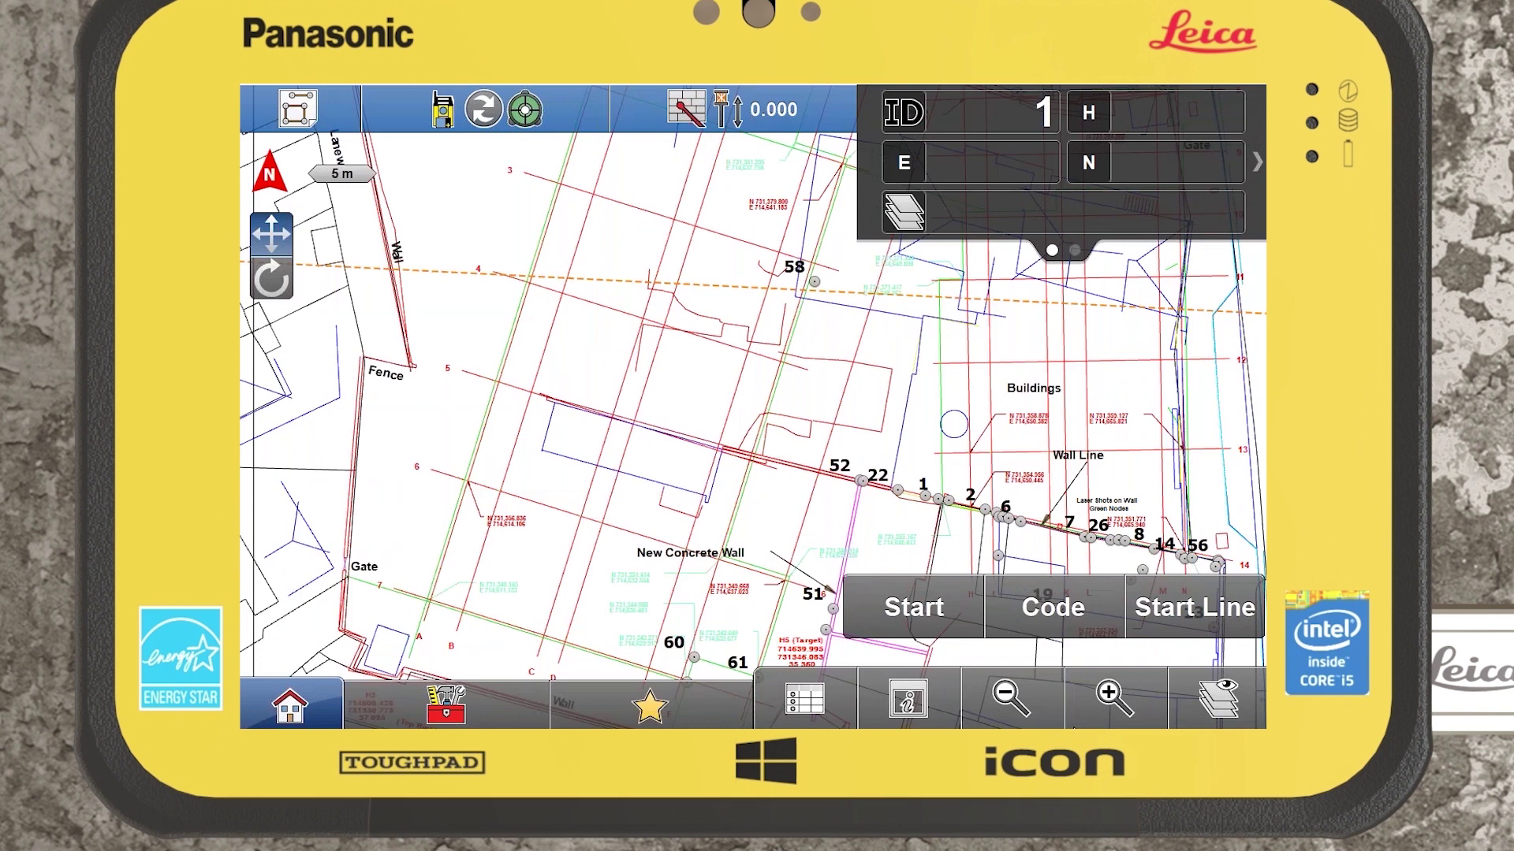
pyautogui.click(1003, 704)
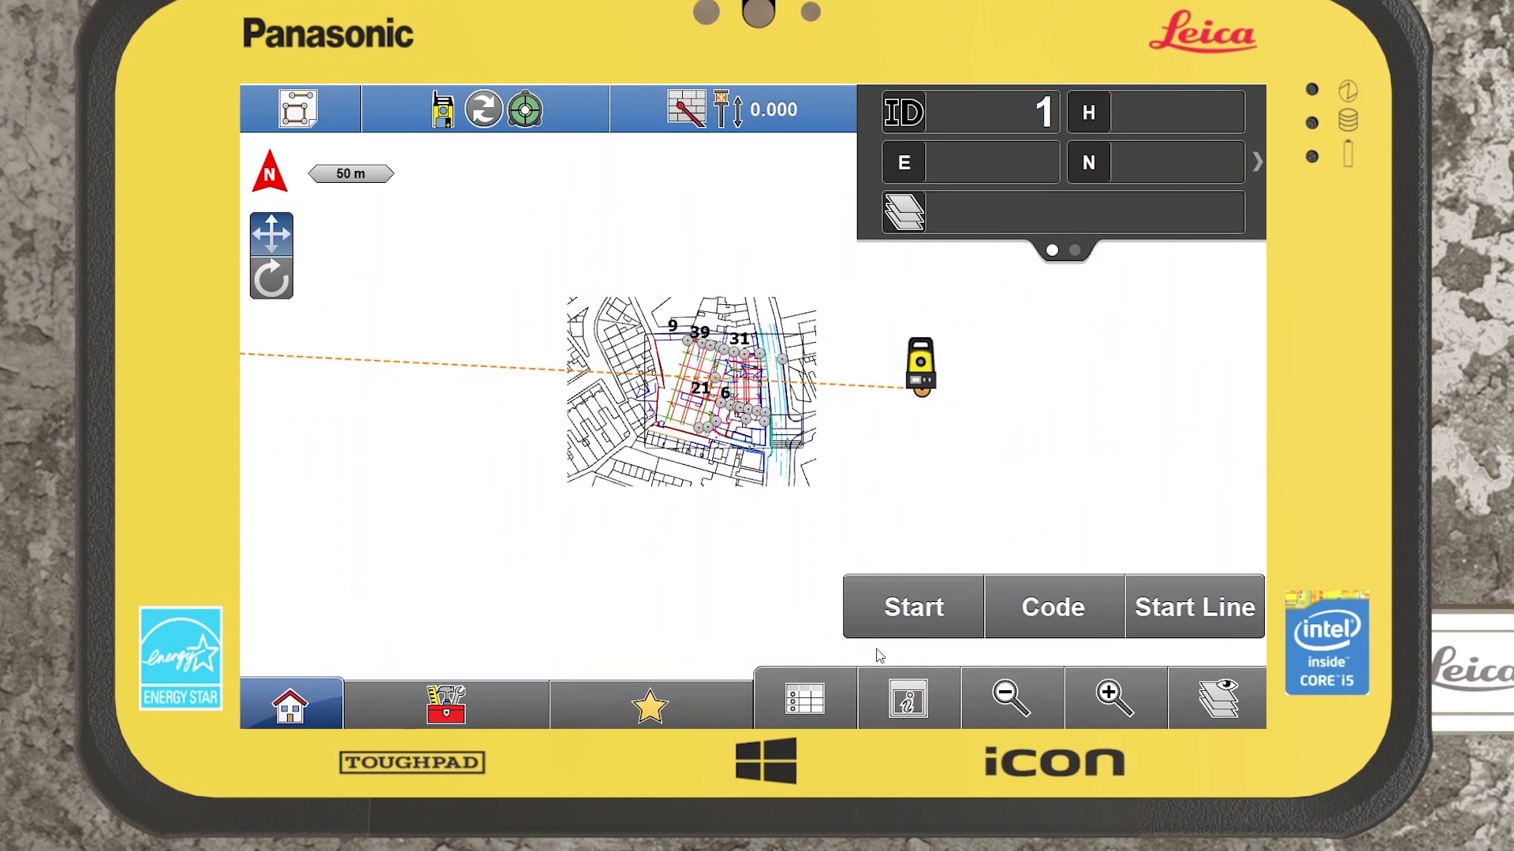
# Open the data list for the Default job only, excluding CAD Training_iCON_clean.dxf from the point list
pyautogui.click(809, 702)
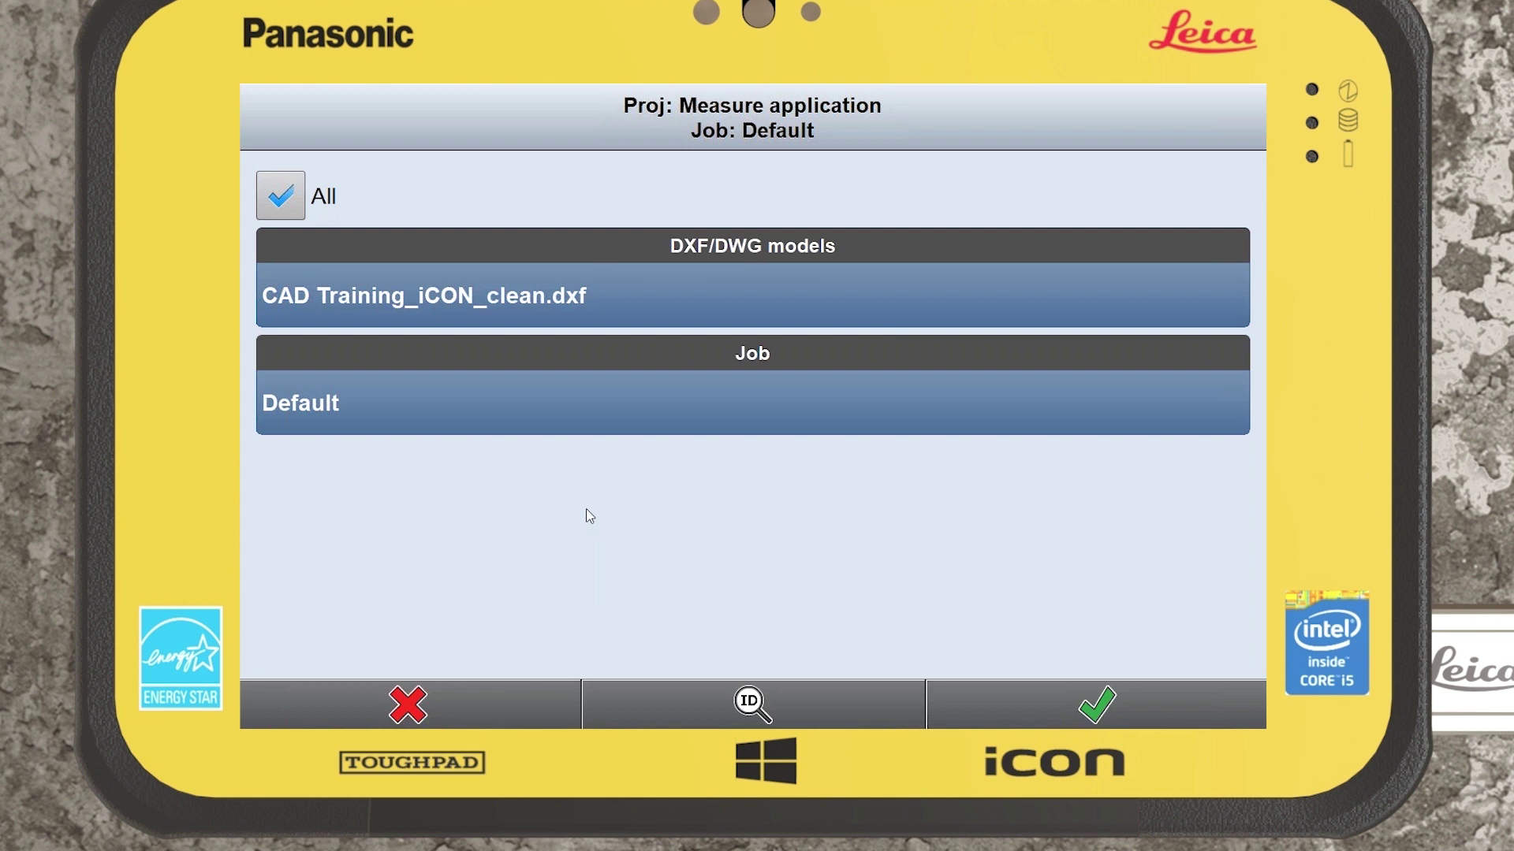
pyautogui.click(466, 302)
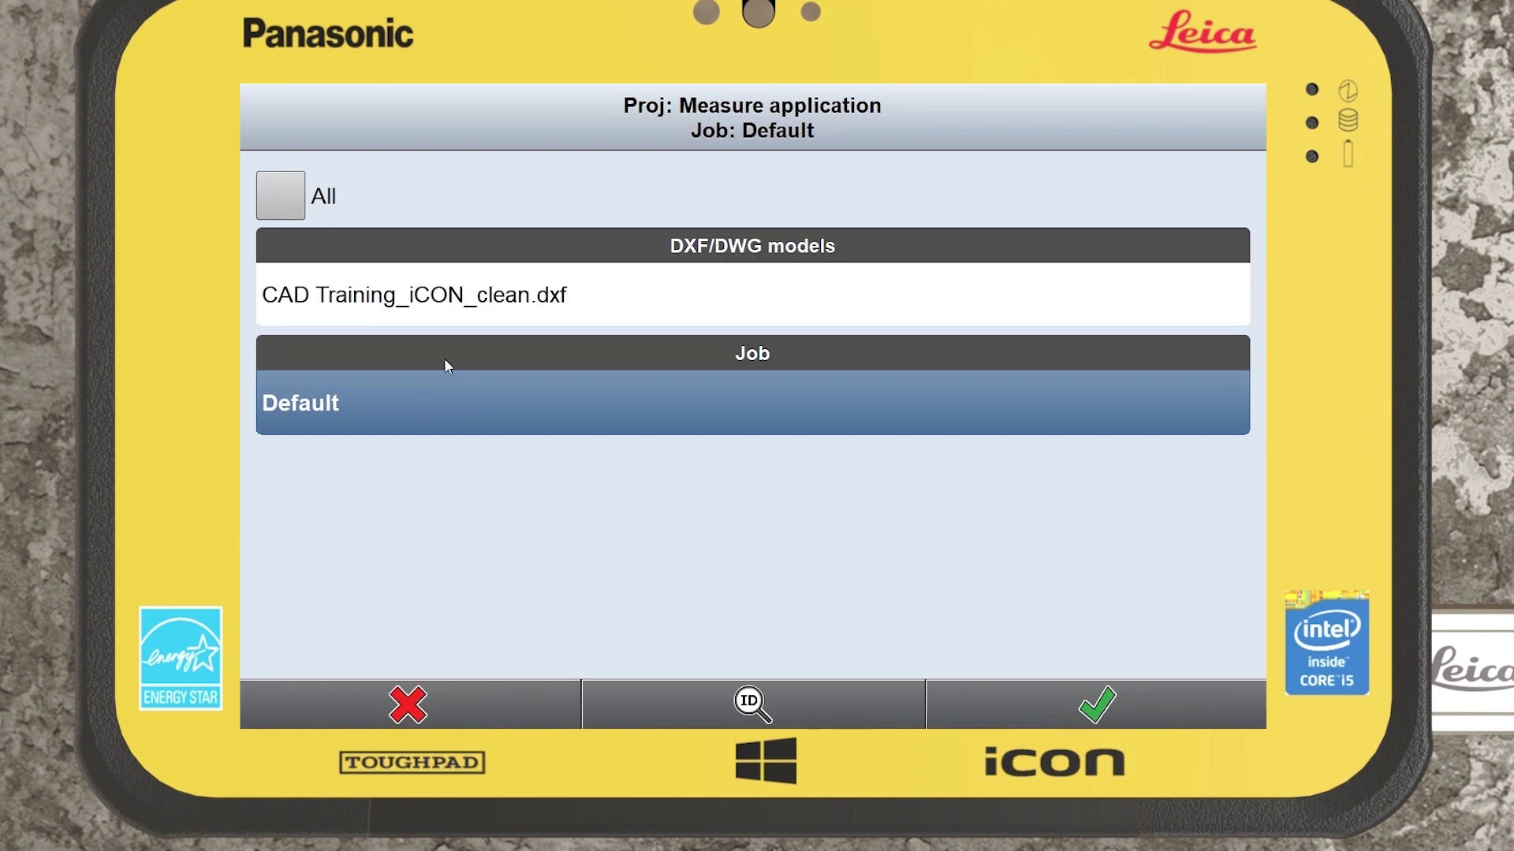
pyautogui.click(1108, 712)
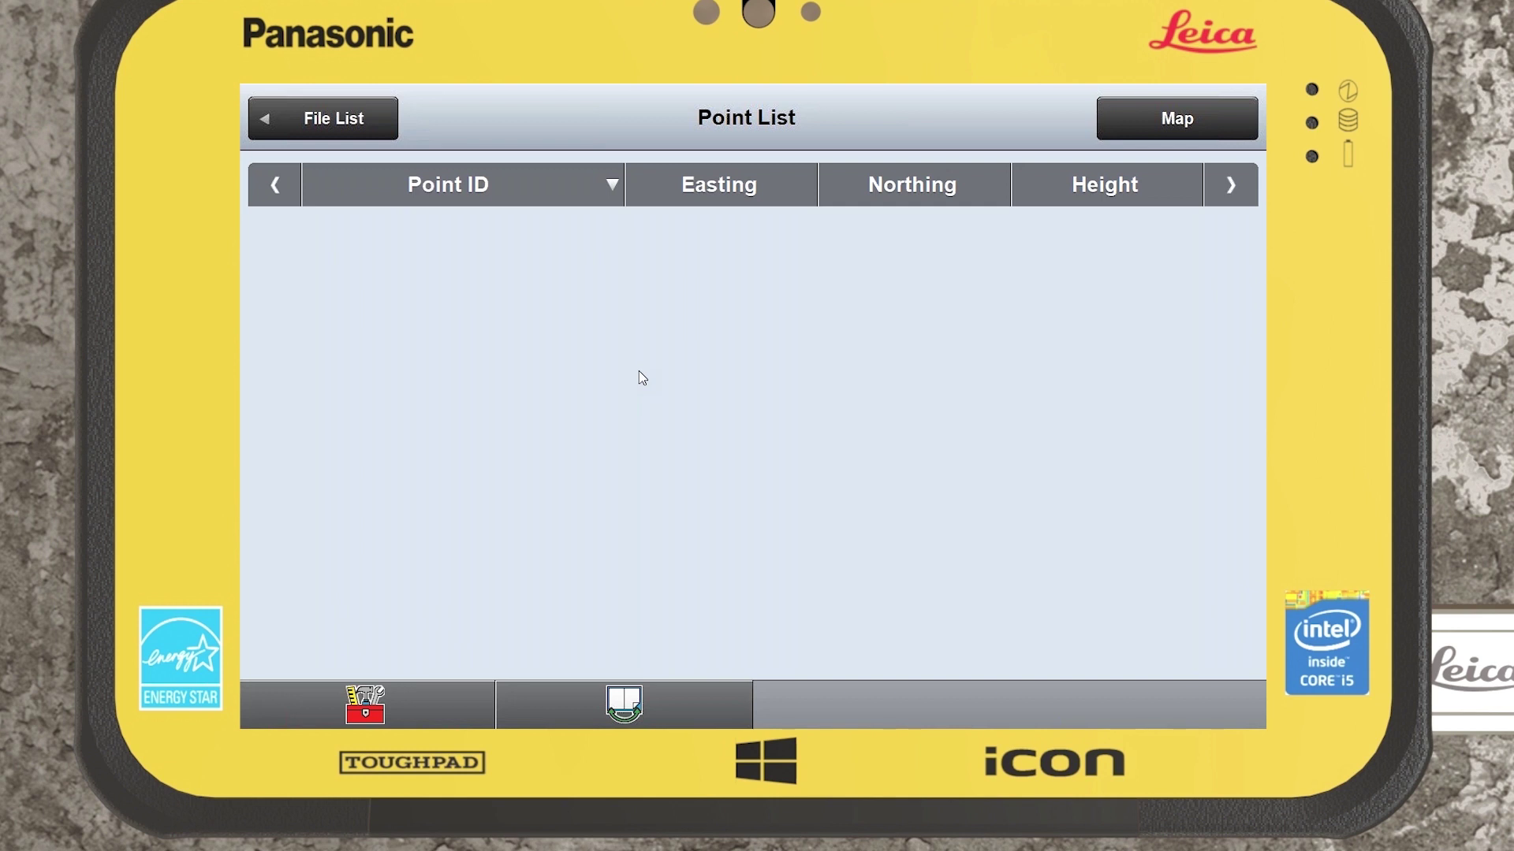
# Include CAD Training_iCON_clean.dxf in the point list and browse its point coordinates
pyautogui.click(354, 108)
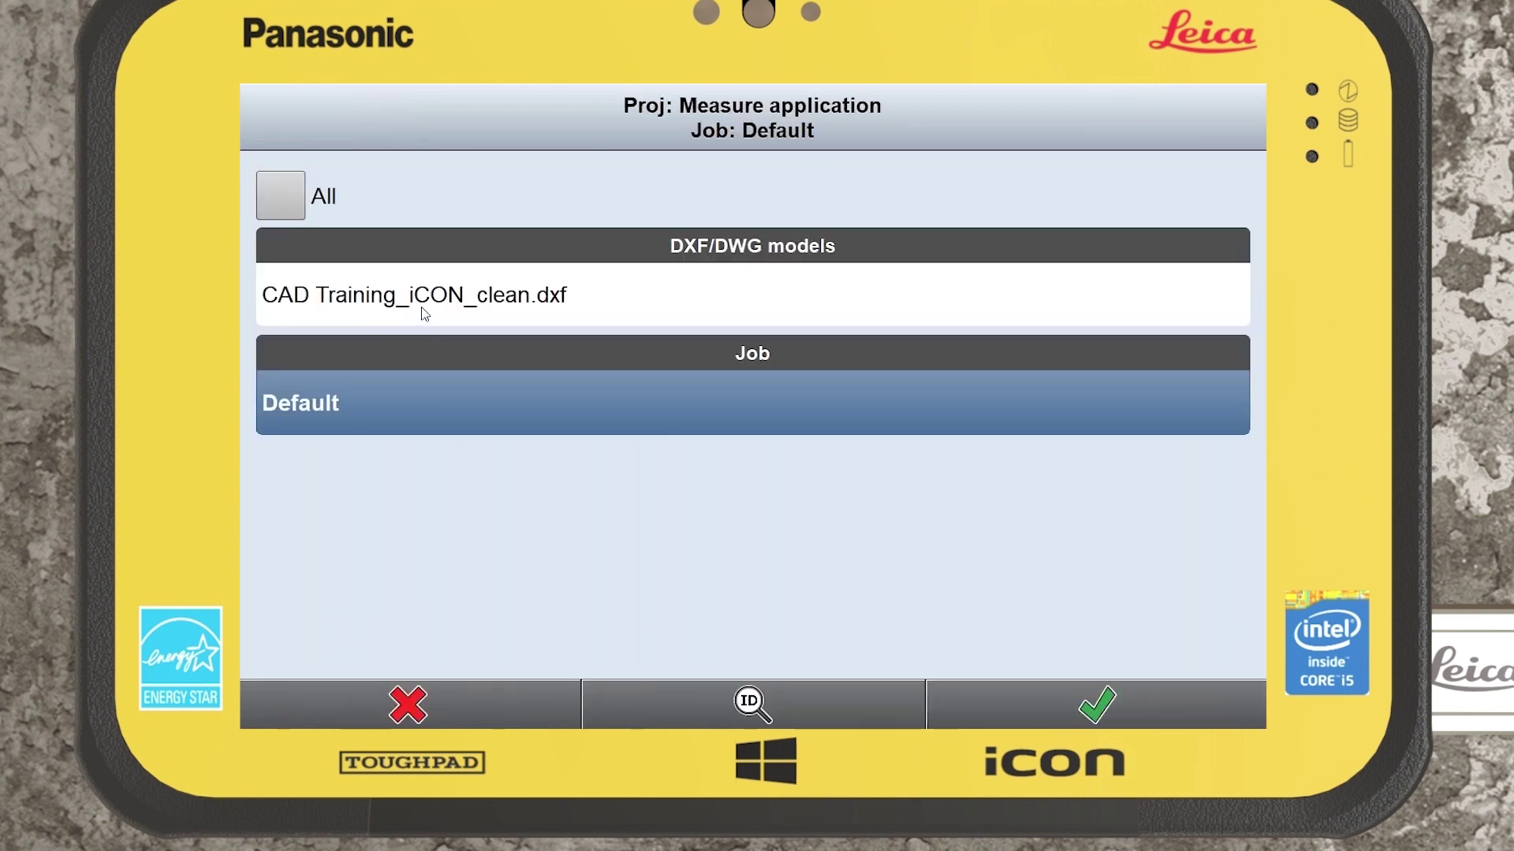
pyautogui.click(424, 309)
pyautogui.click(998, 697)
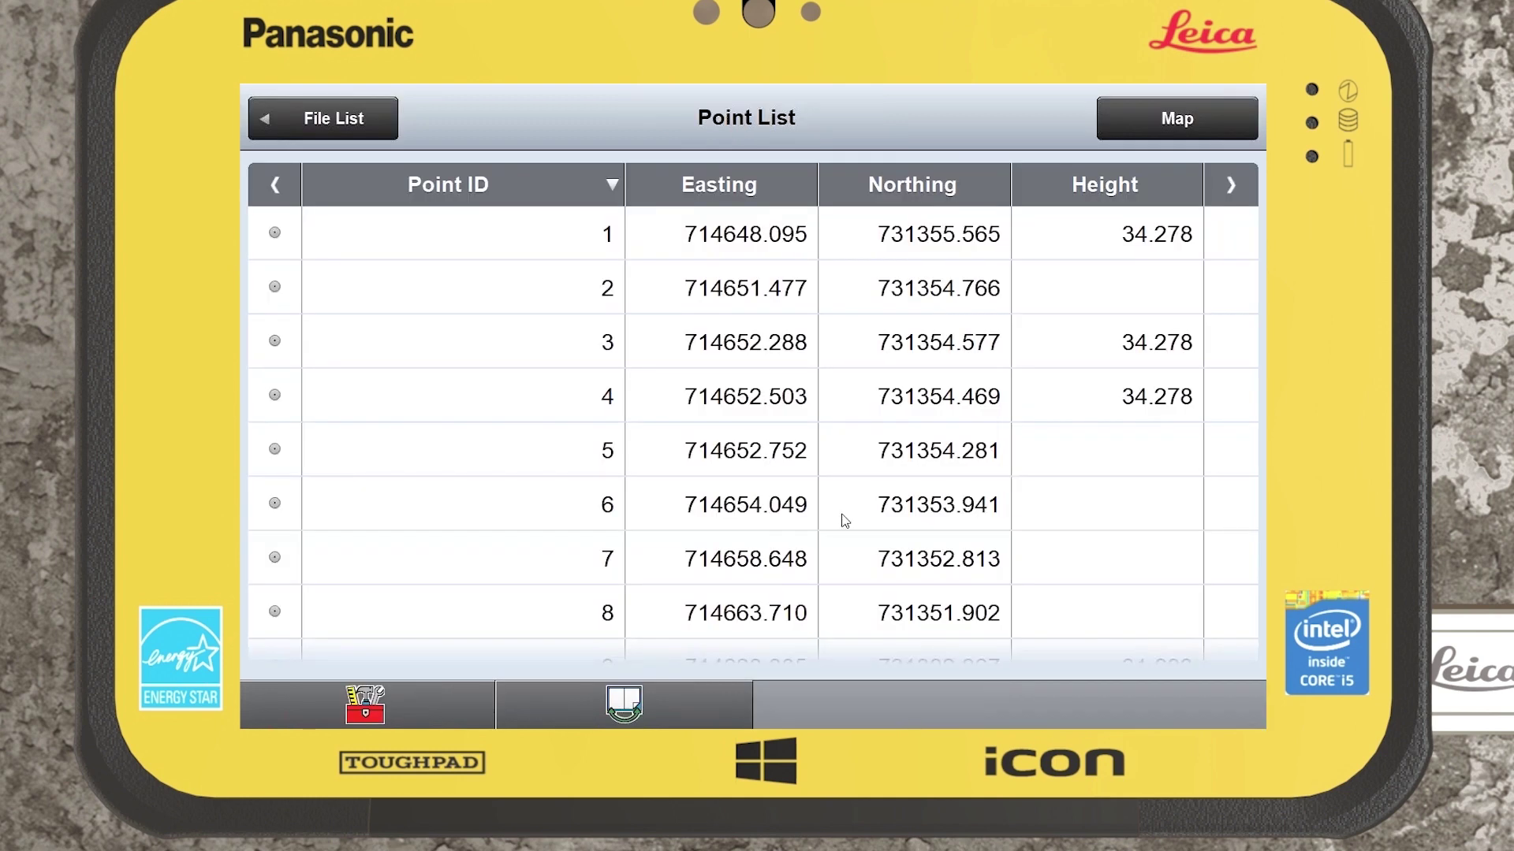
pyautogui.moveTo(716, 497); pyautogui.dragTo(706, 357)
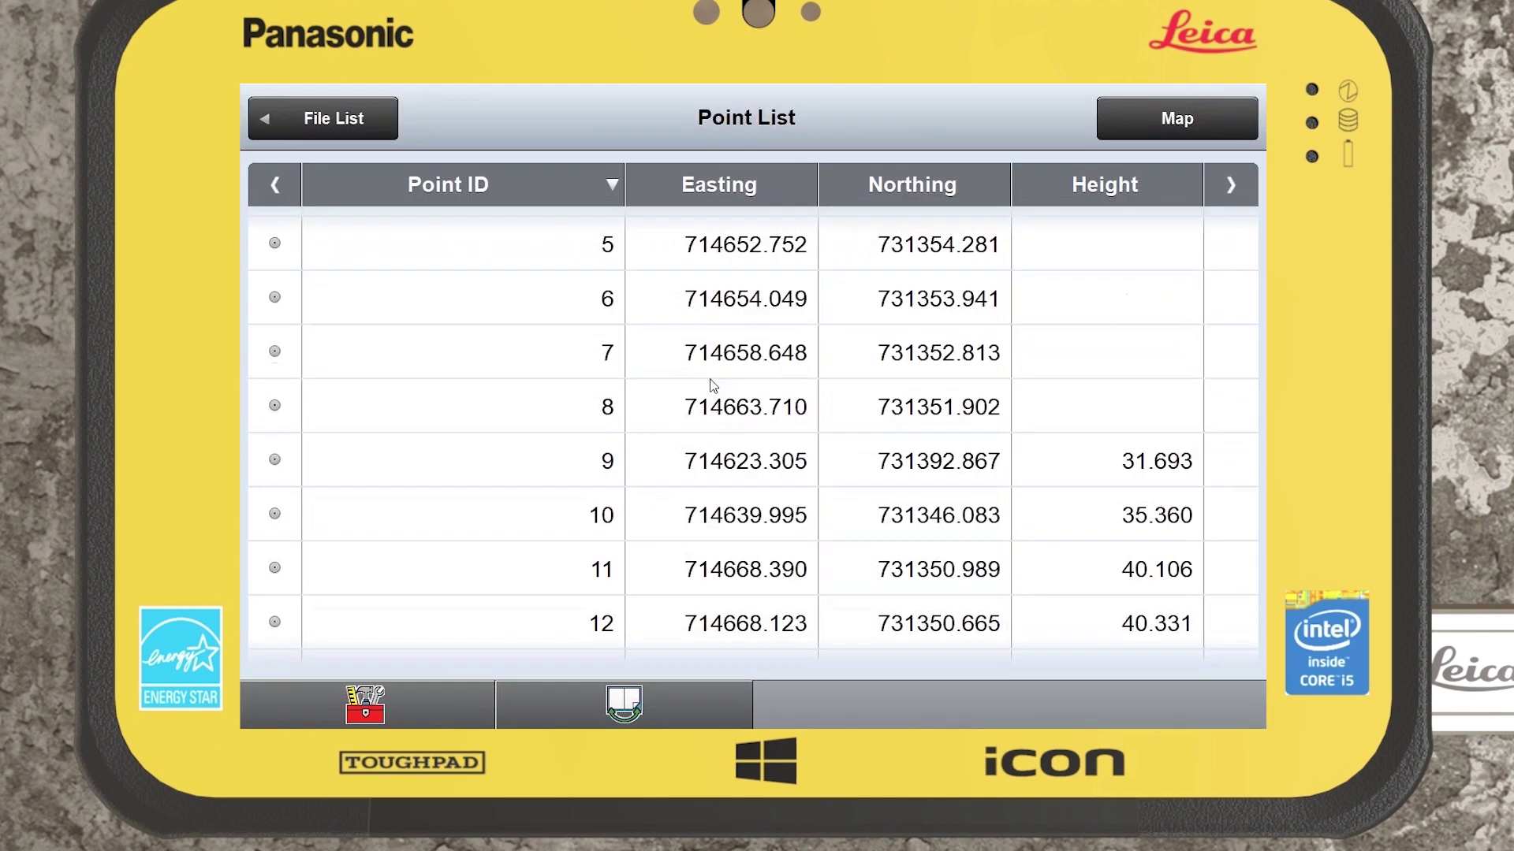
pyautogui.moveTo(694, 532); pyautogui.dragTo(686, 473)
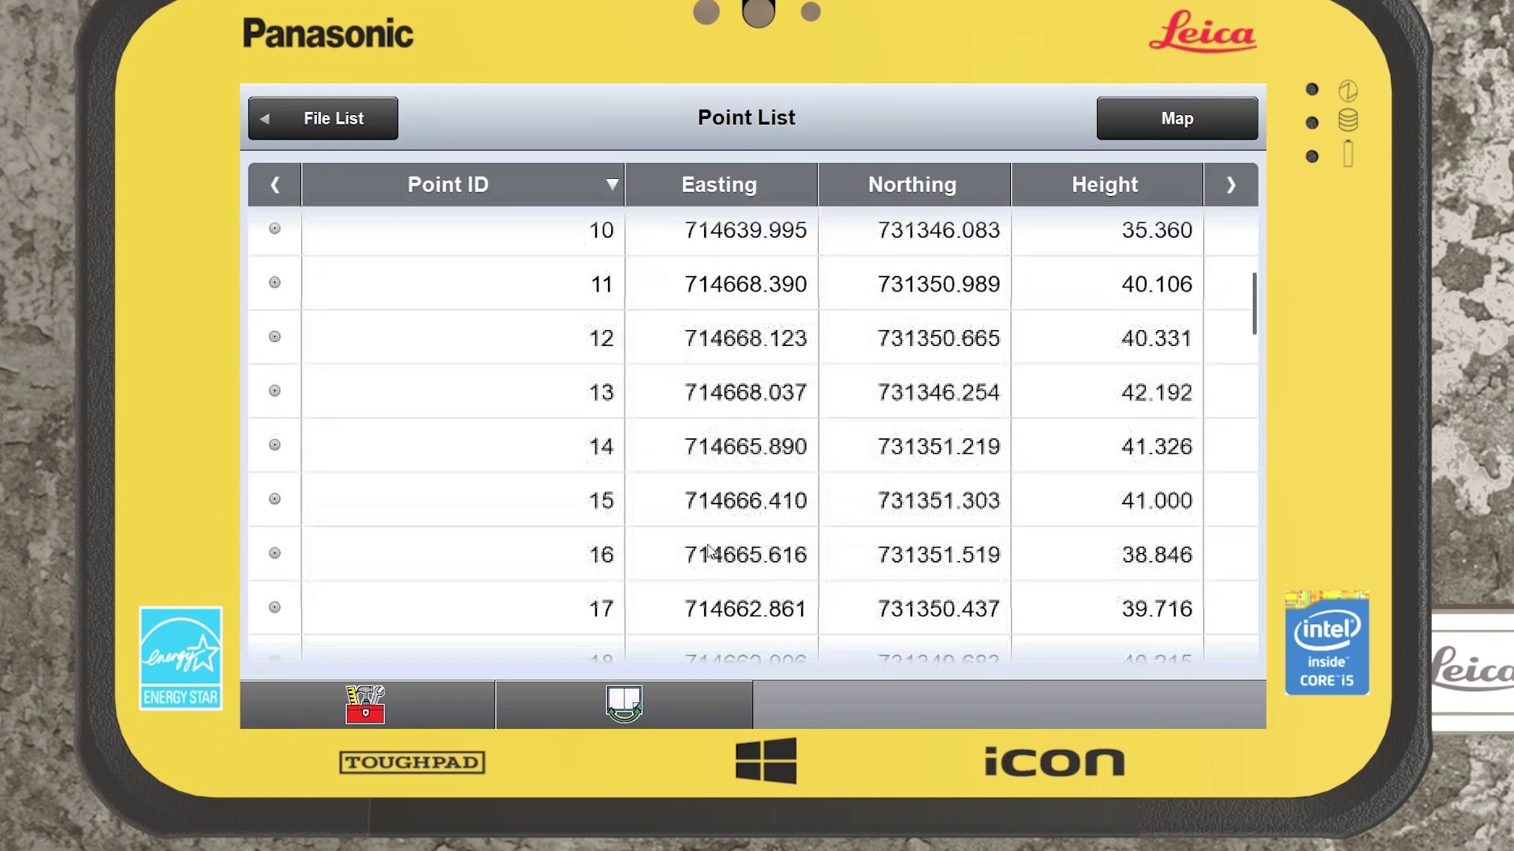
pyautogui.moveTo(702, 548); pyautogui.dragTo(692, 607)
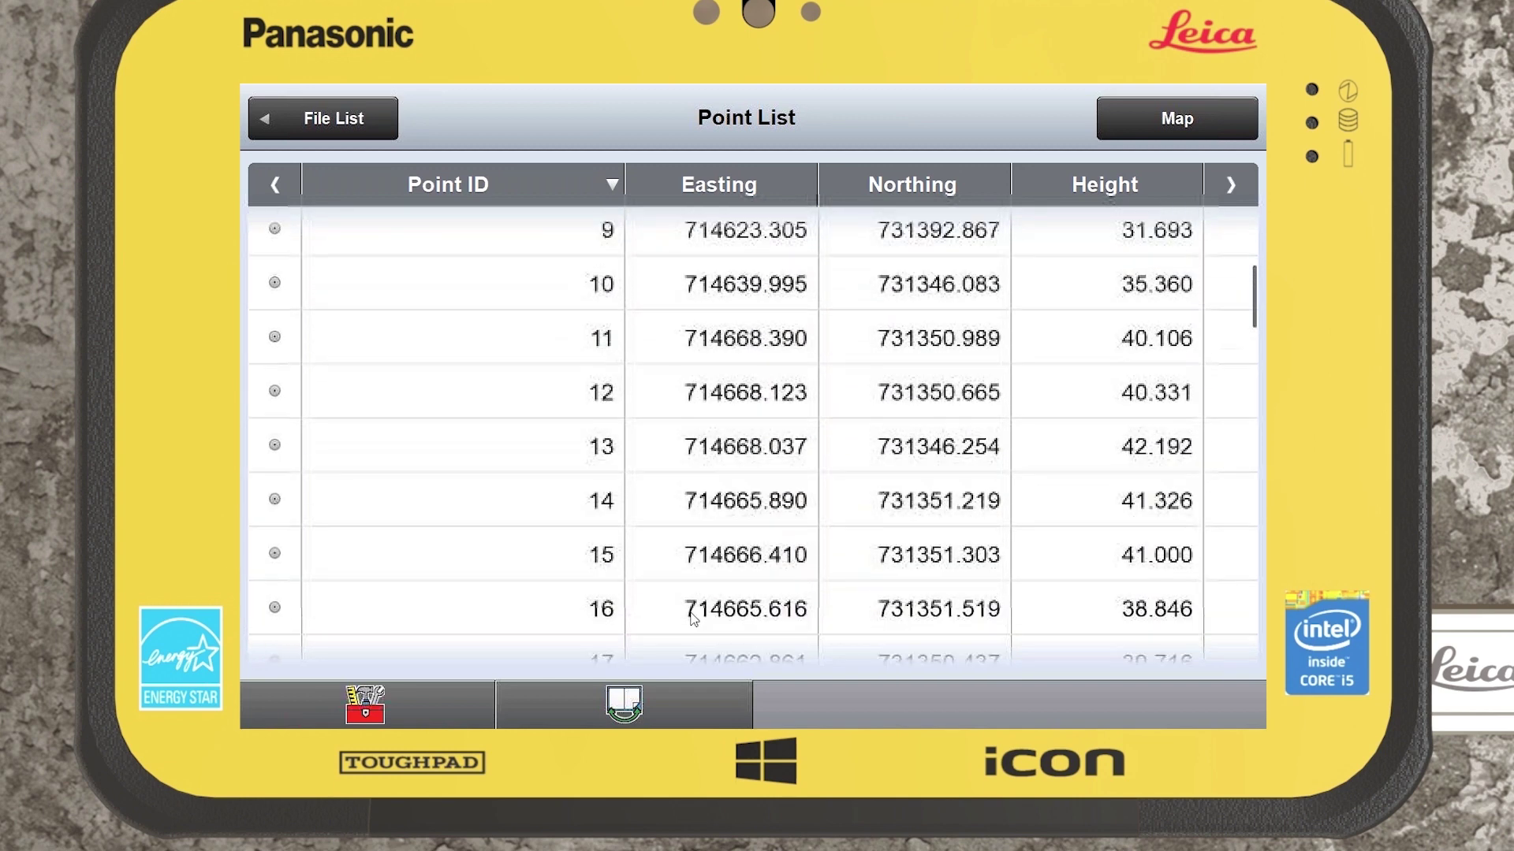
# Limit the point list to the Default job, inspect the new point form, and cancel it without creating a point
pyautogui.click(287, 128)
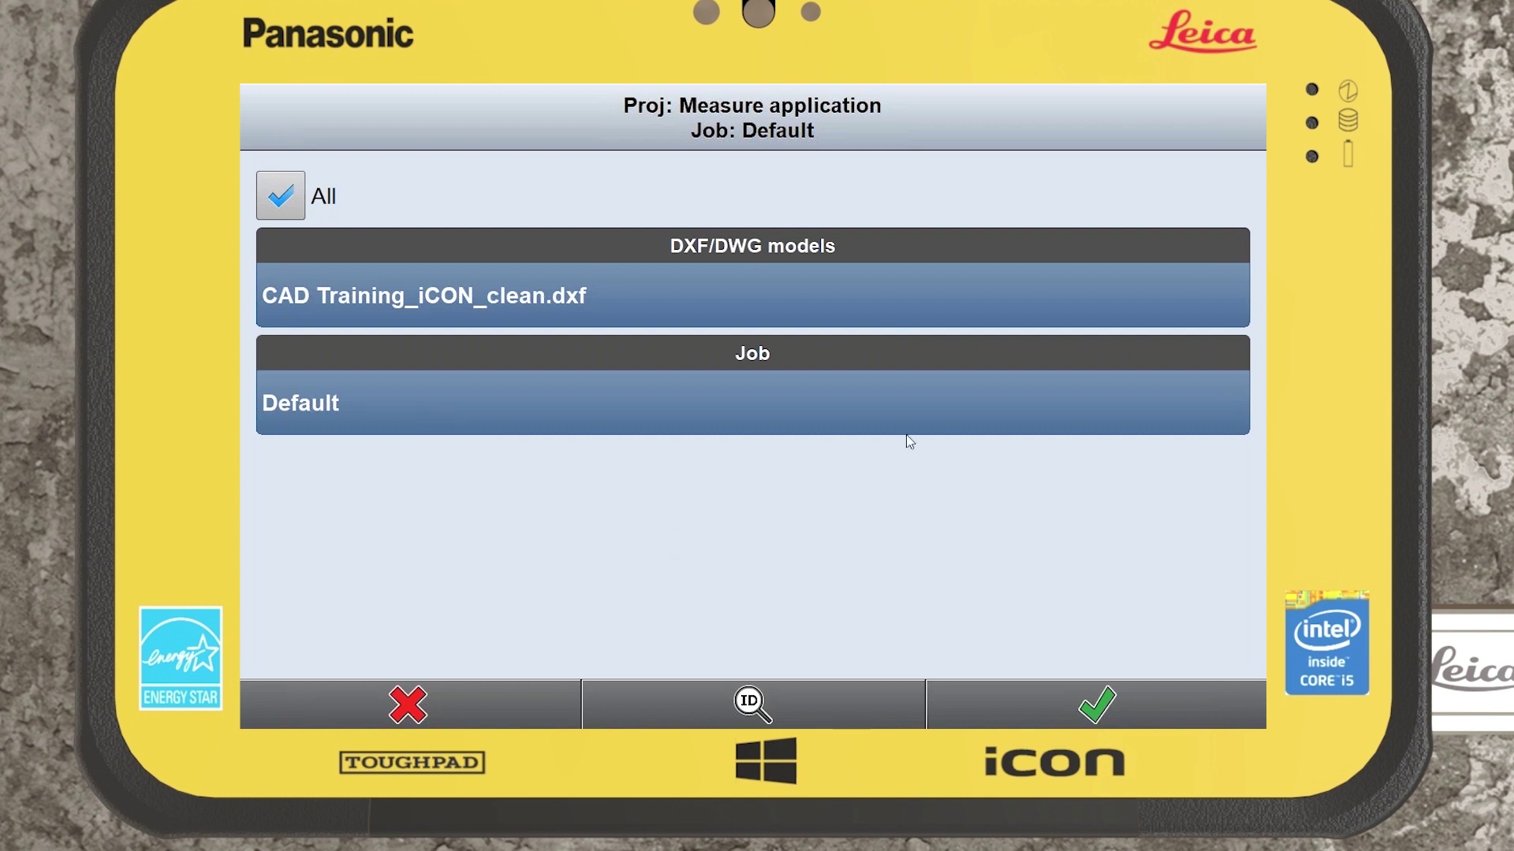
pyautogui.click(649, 292)
pyautogui.click(1036, 715)
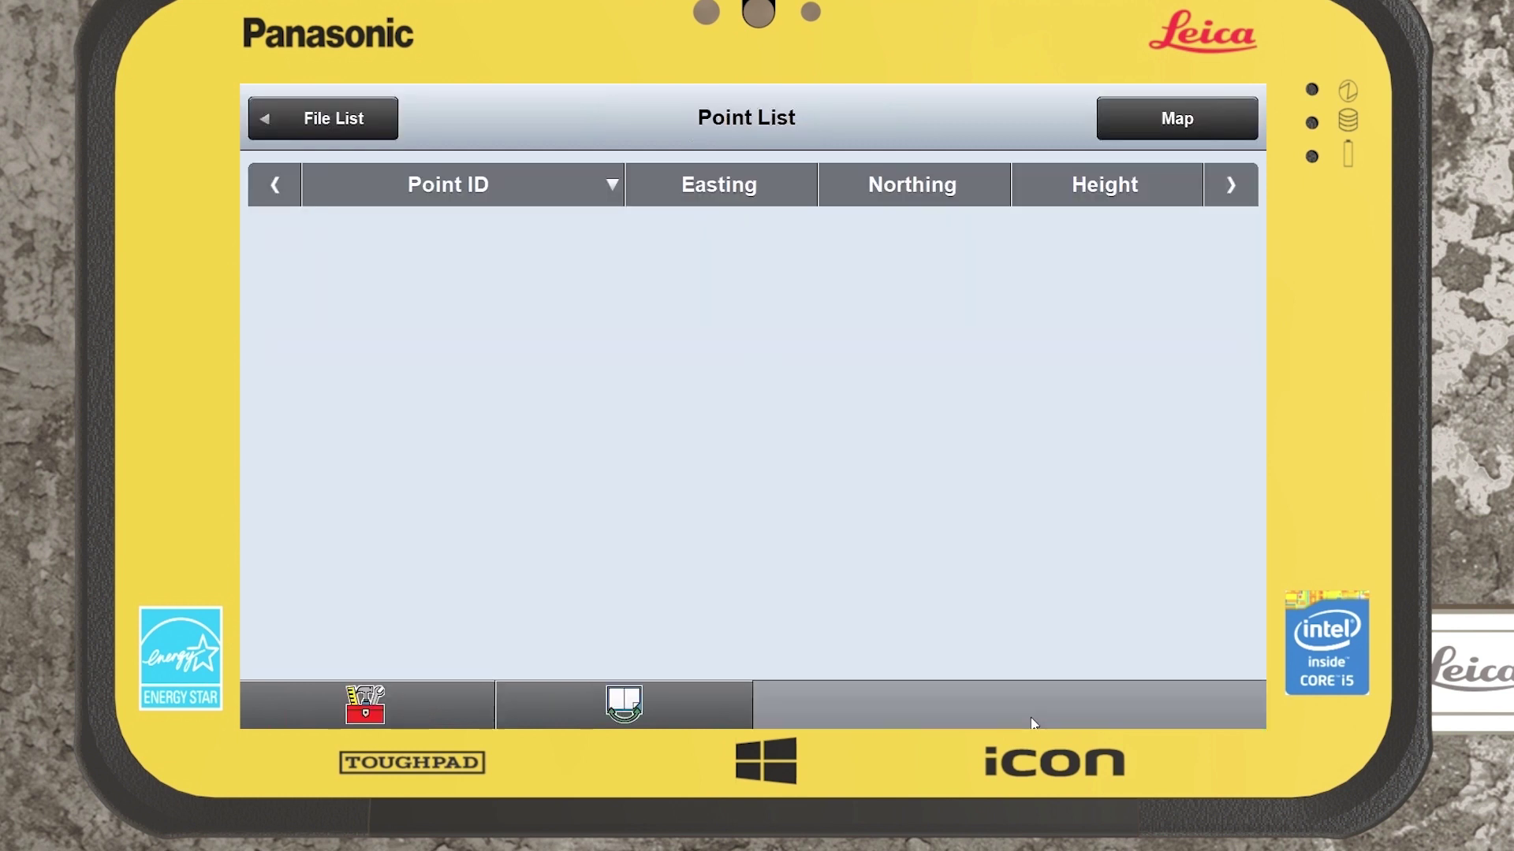
pyautogui.click(374, 704)
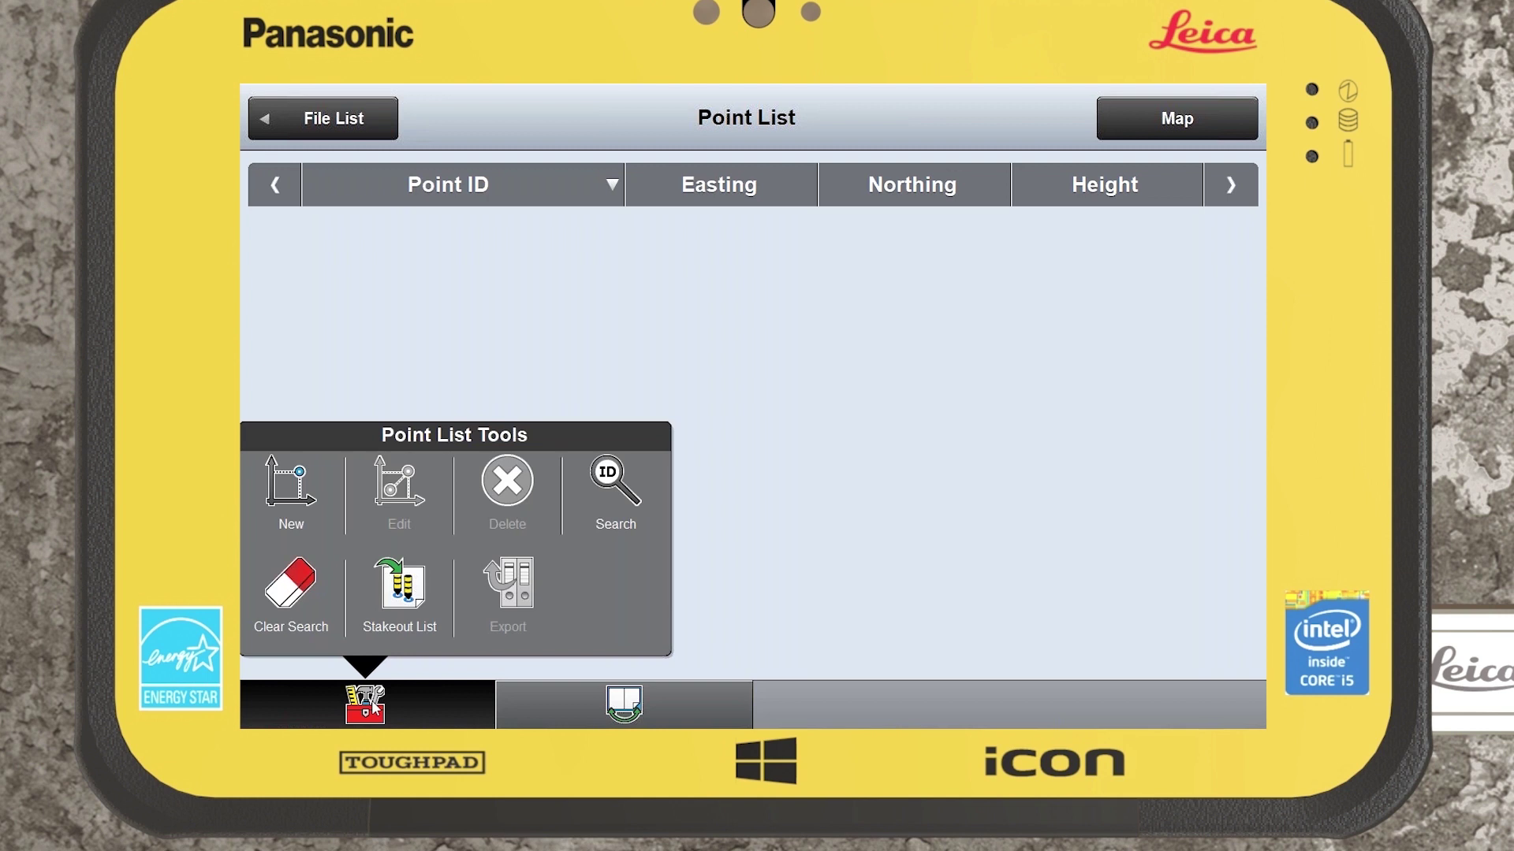
pyautogui.click(291, 485)
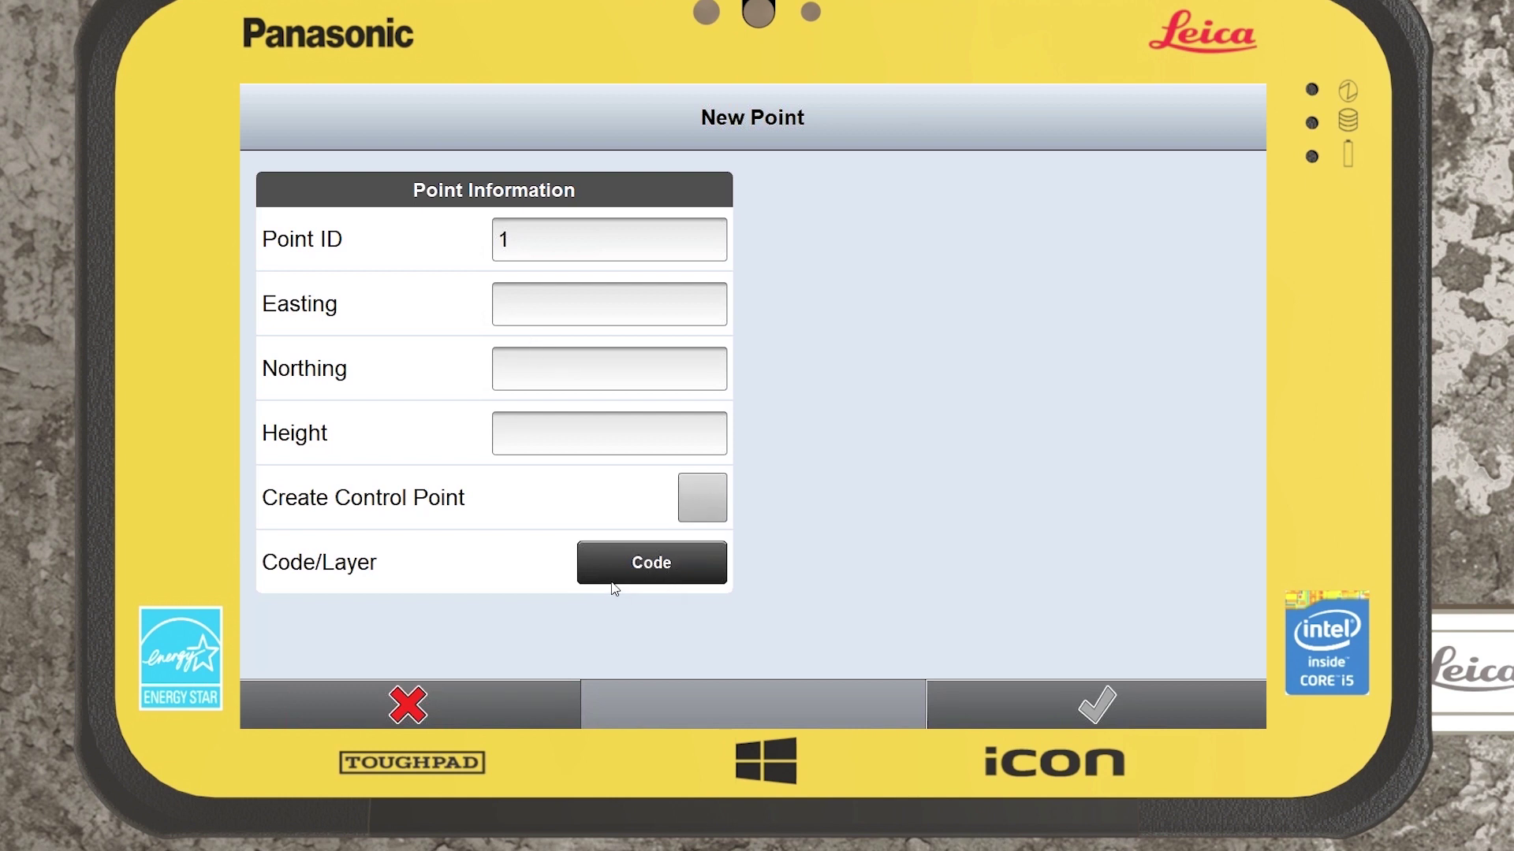
pyautogui.click(473, 714)
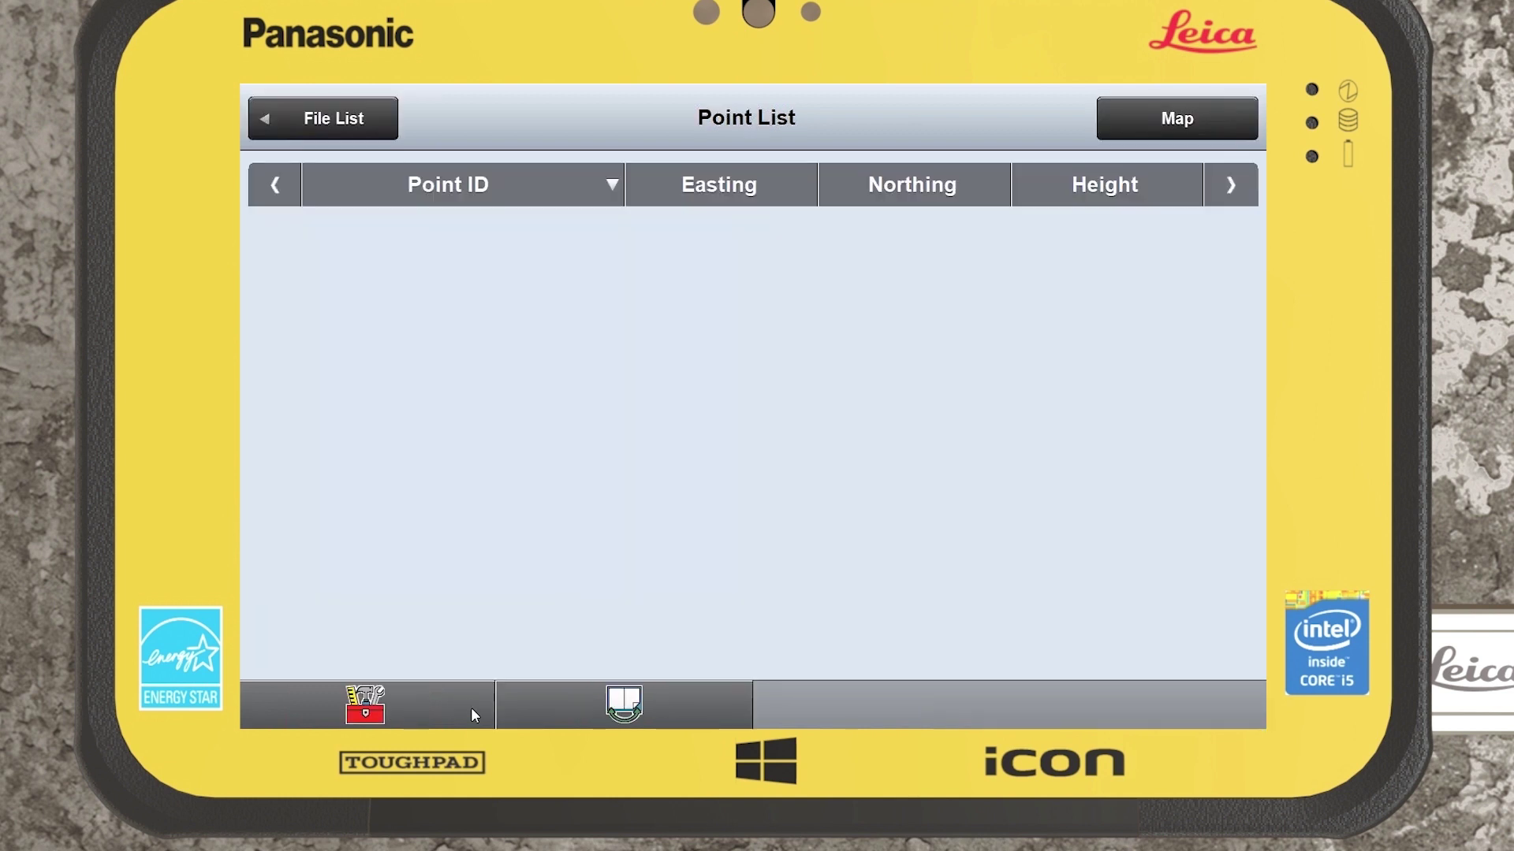
# List the points of CAD Training_iCON_clean.dxf, examine the point list tools with point 2 selected, and return to the map
pyautogui.click(377, 720)
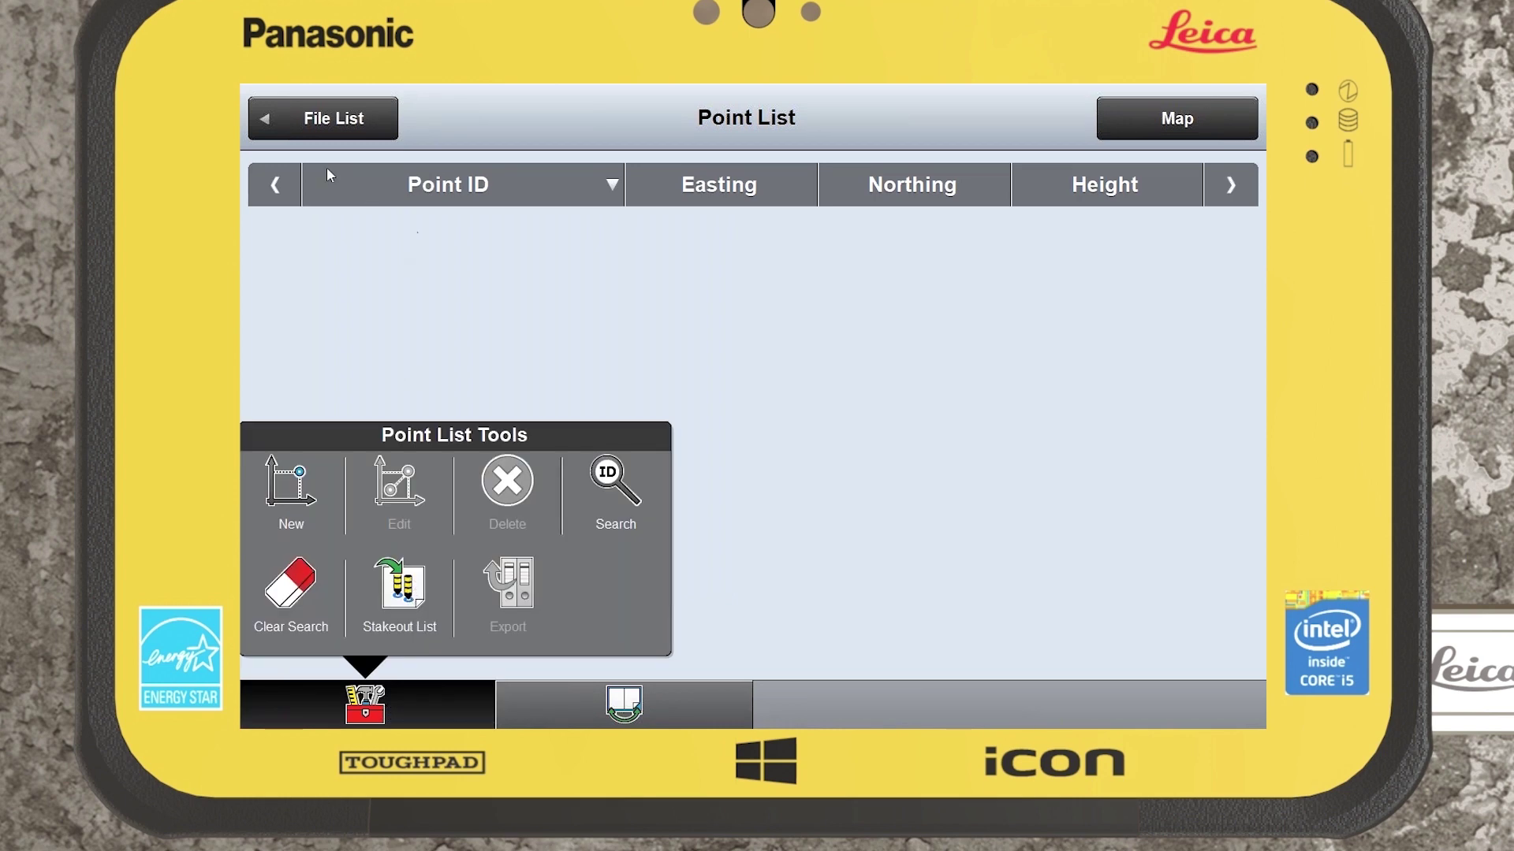
pyautogui.click(324, 127)
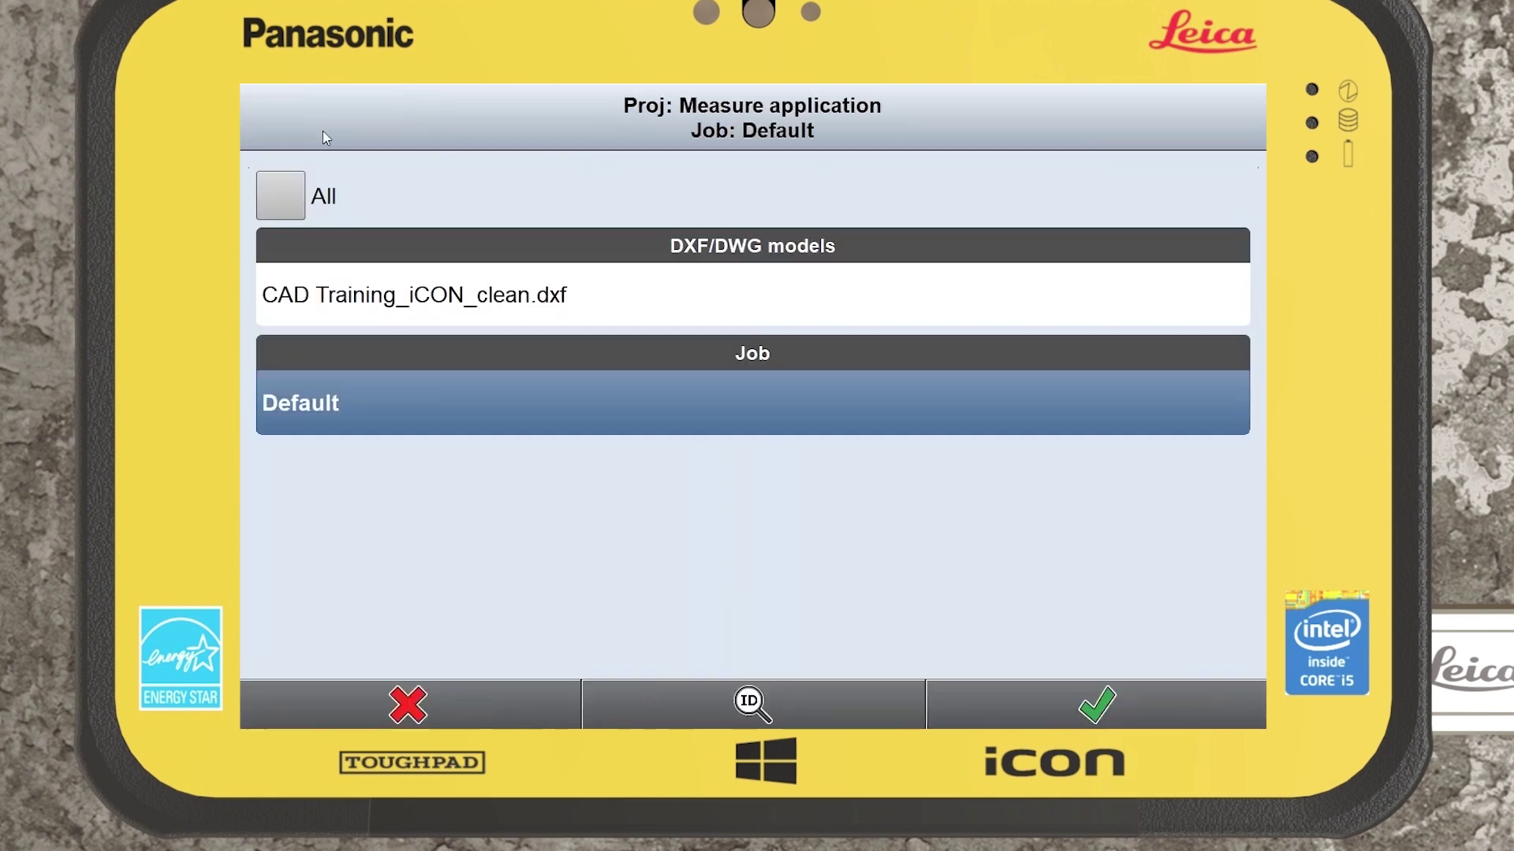
pyautogui.click(398, 297)
pyautogui.click(1009, 699)
pyautogui.click(549, 315)
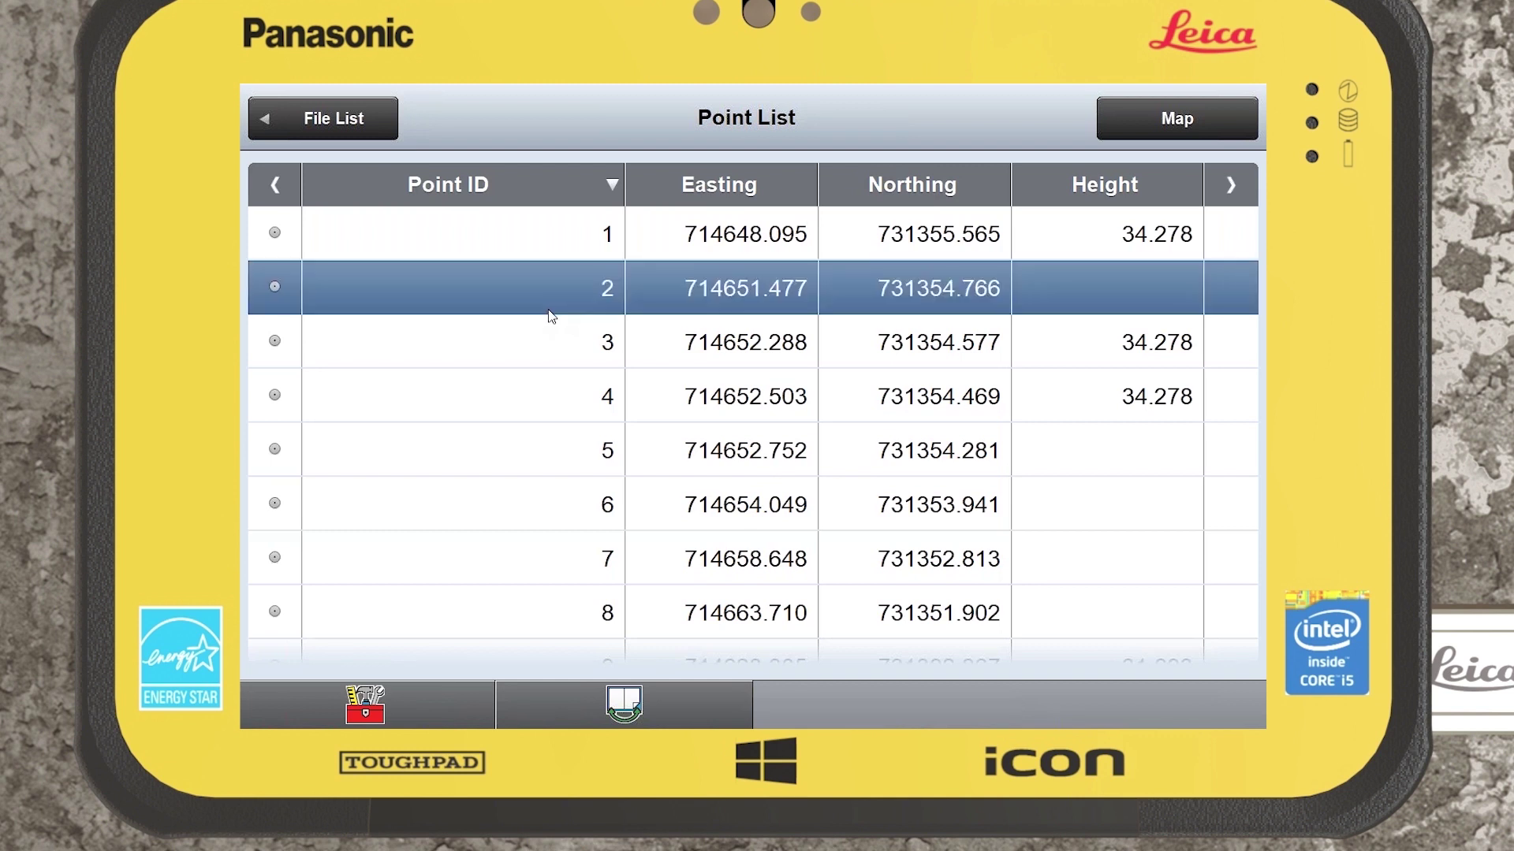
pyautogui.click(390, 708)
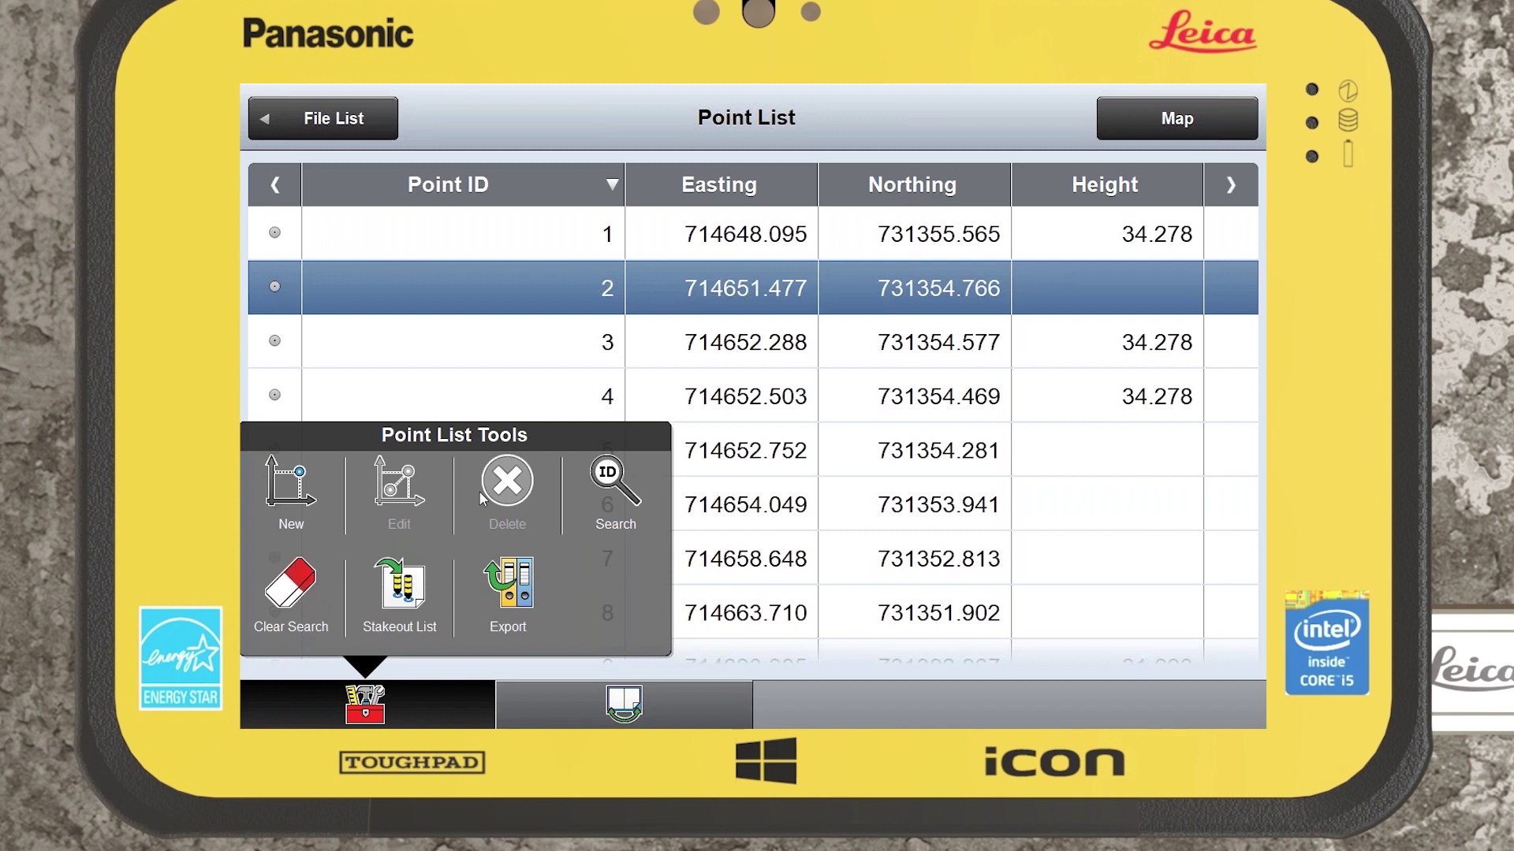
pyautogui.click(391, 656)
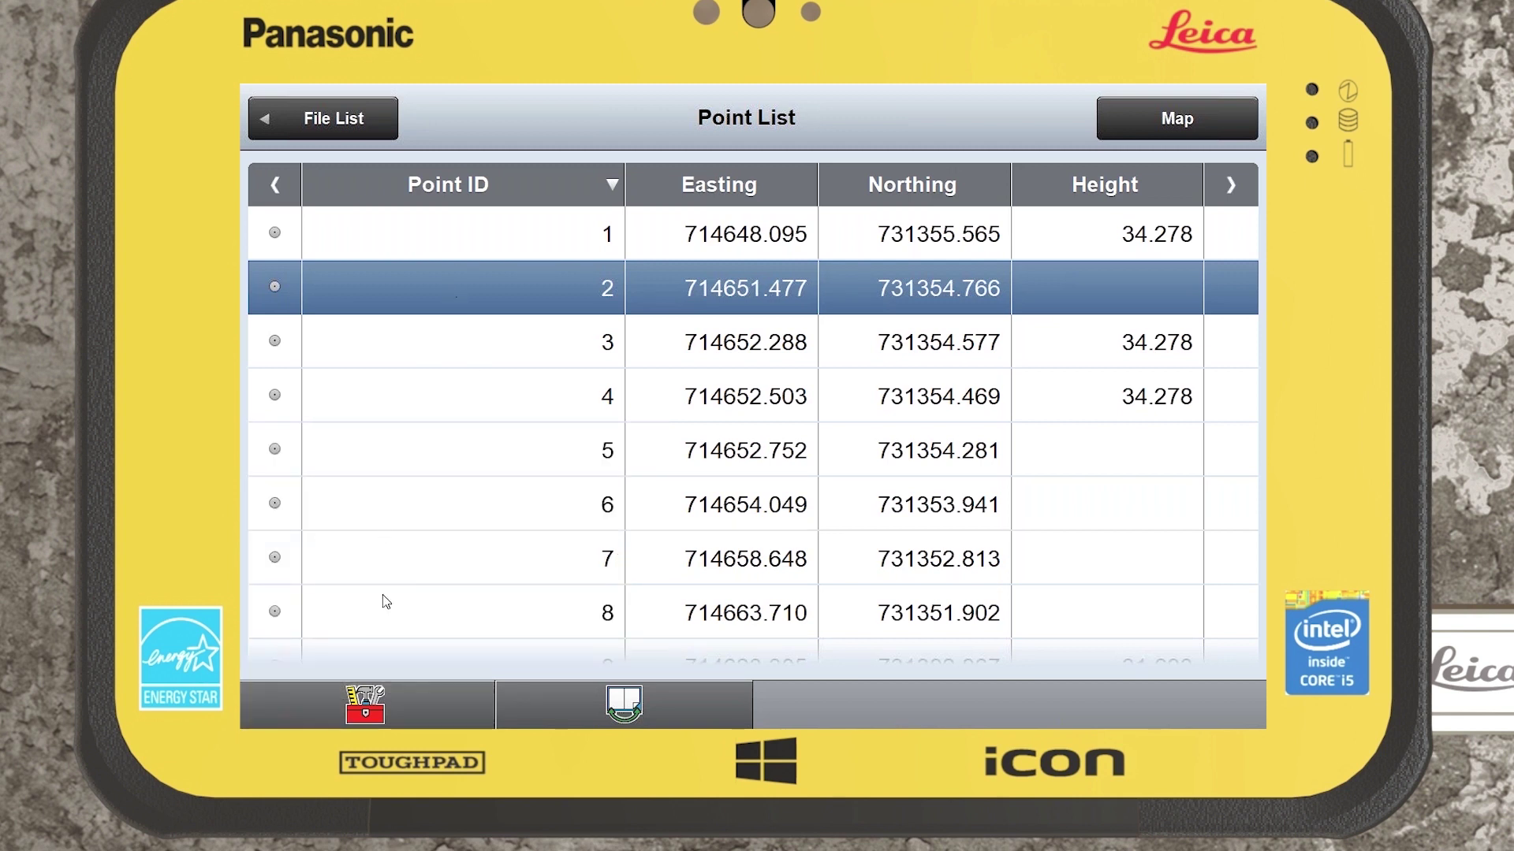
pyautogui.click(387, 692)
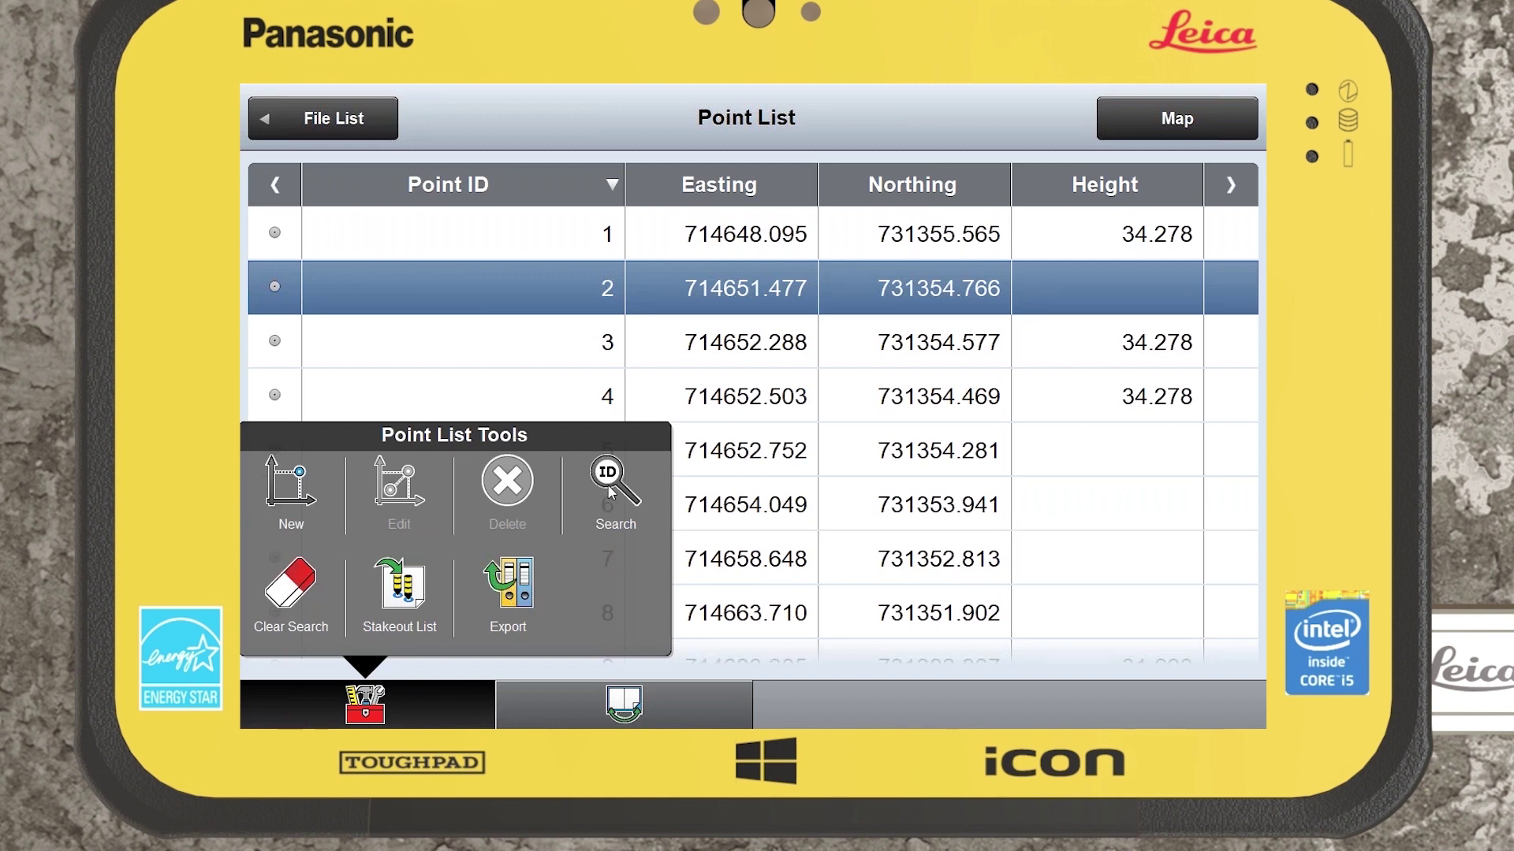
pyautogui.click(398, 701)
pyautogui.click(379, 130)
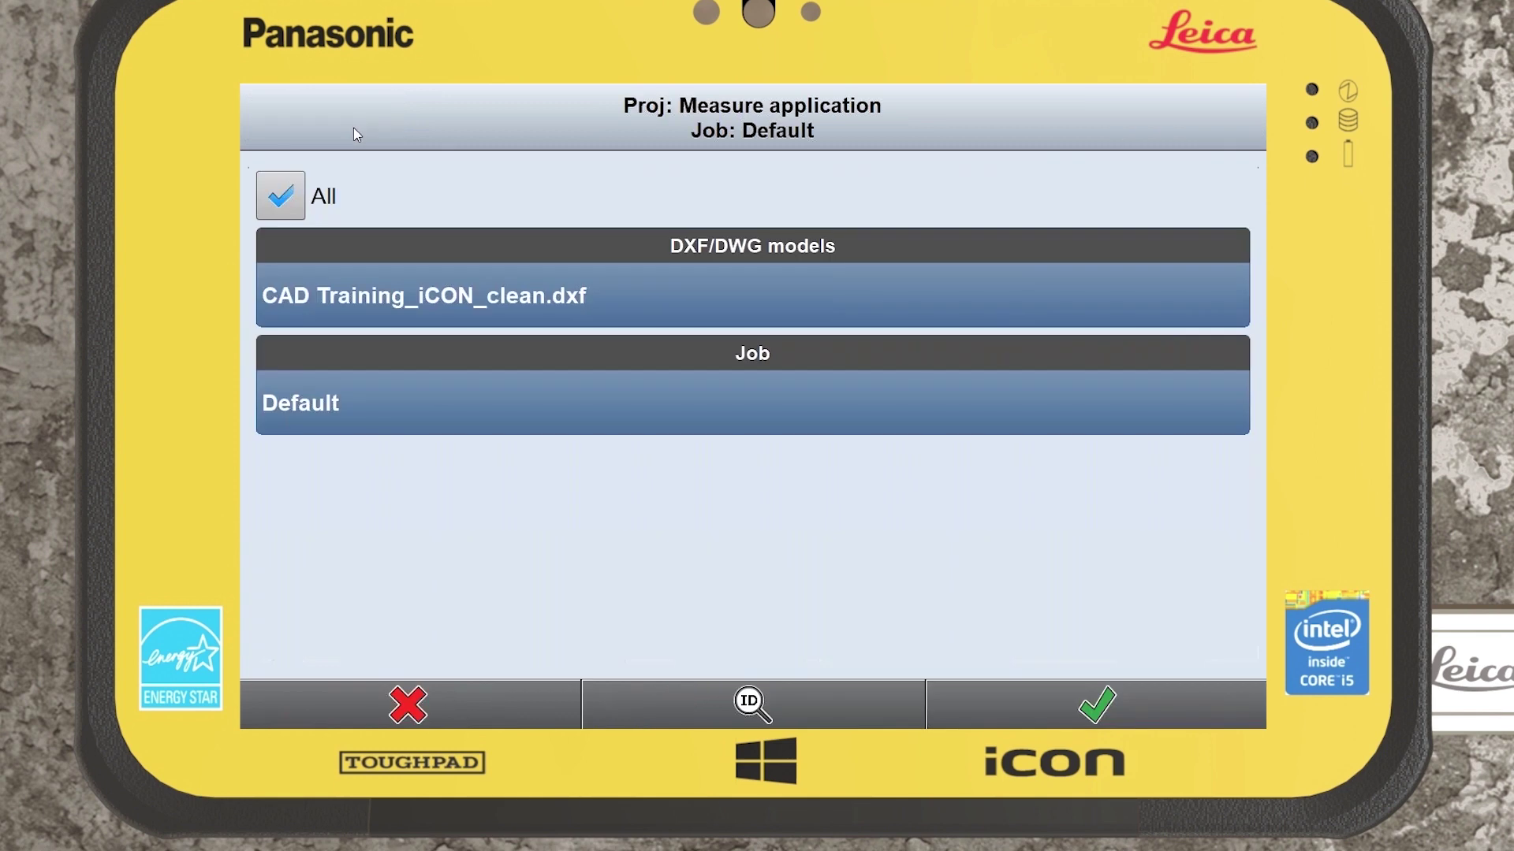
pyautogui.click(435, 706)
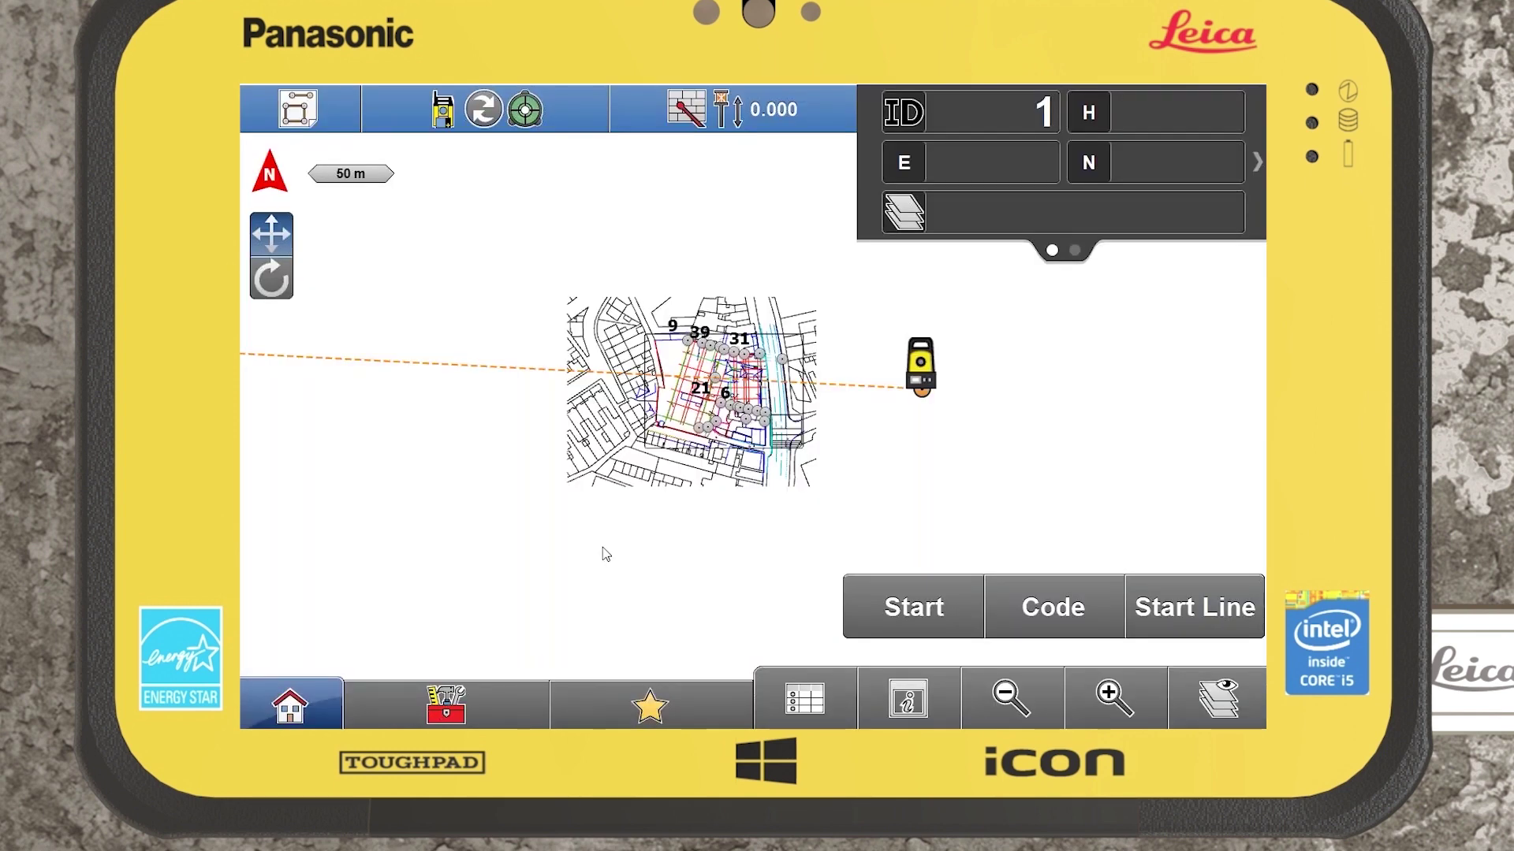
# Turn off Automatic Centering for the map view
pyautogui.click(907, 700)
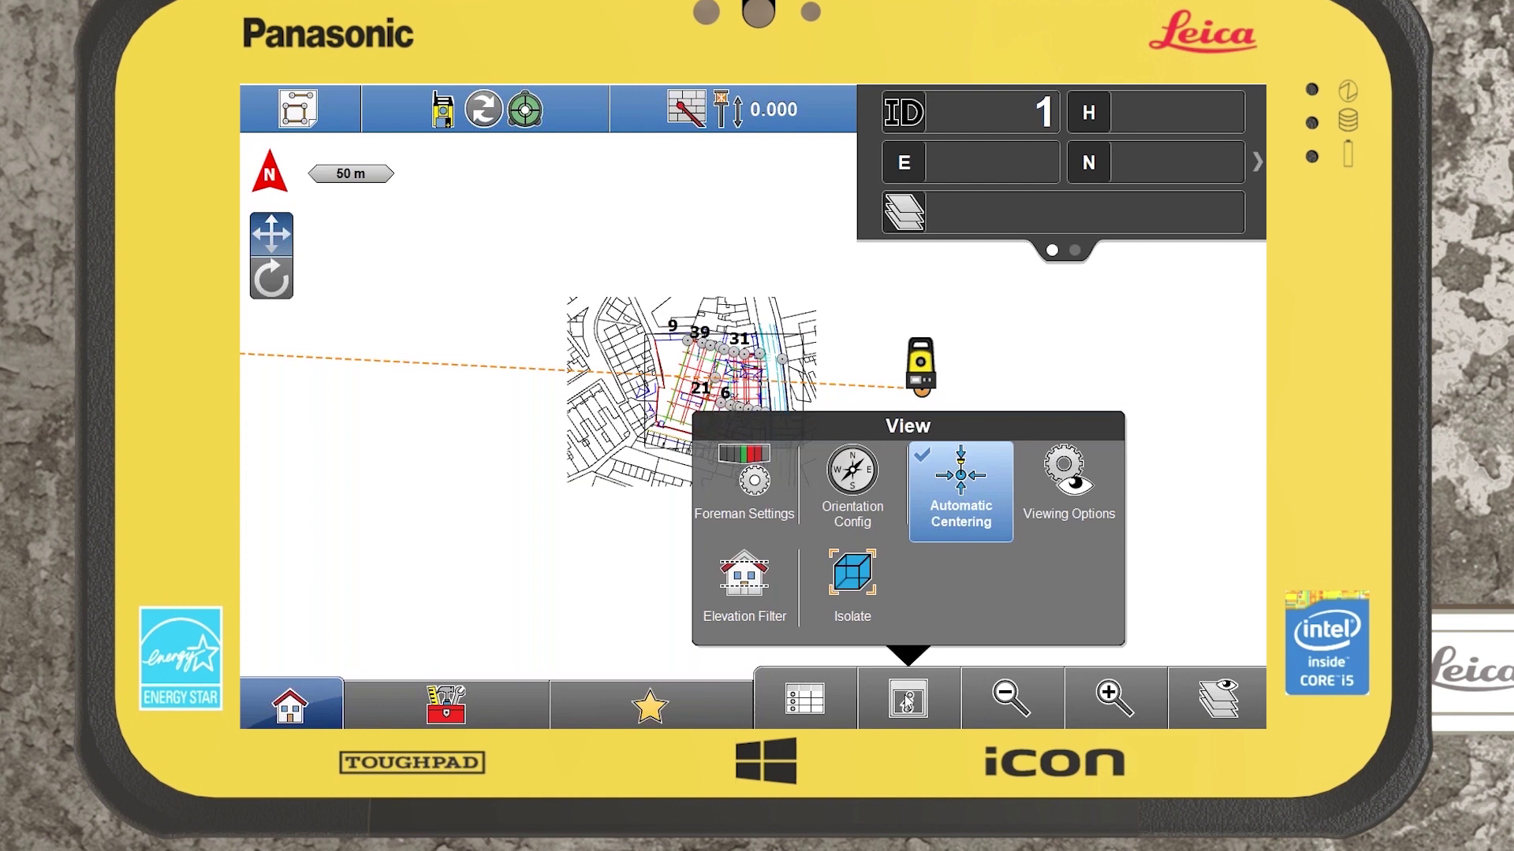
pyautogui.click(943, 482)
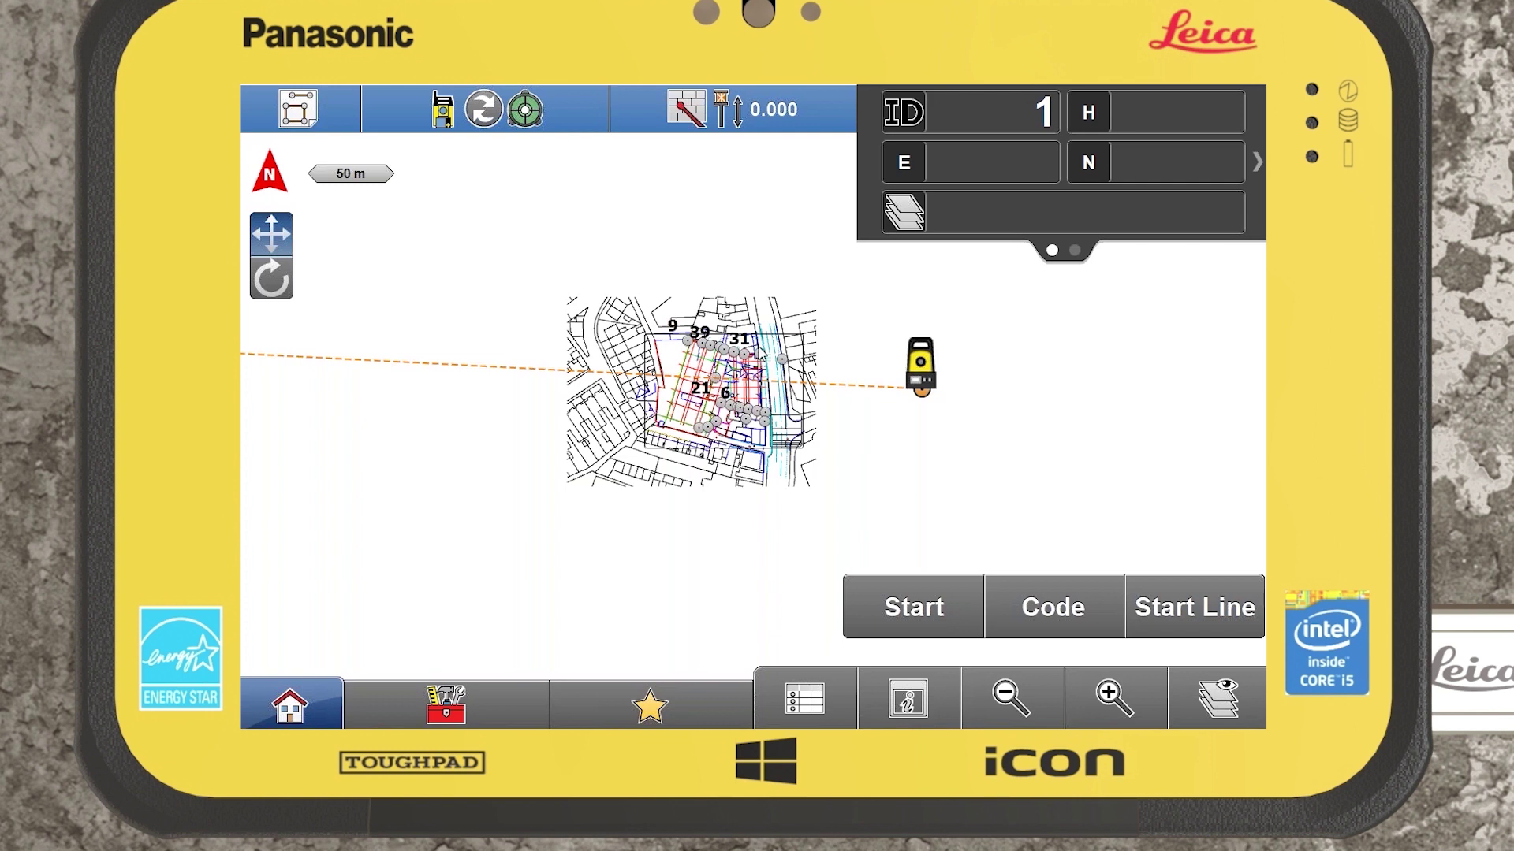
pyautogui.click(932, 699)
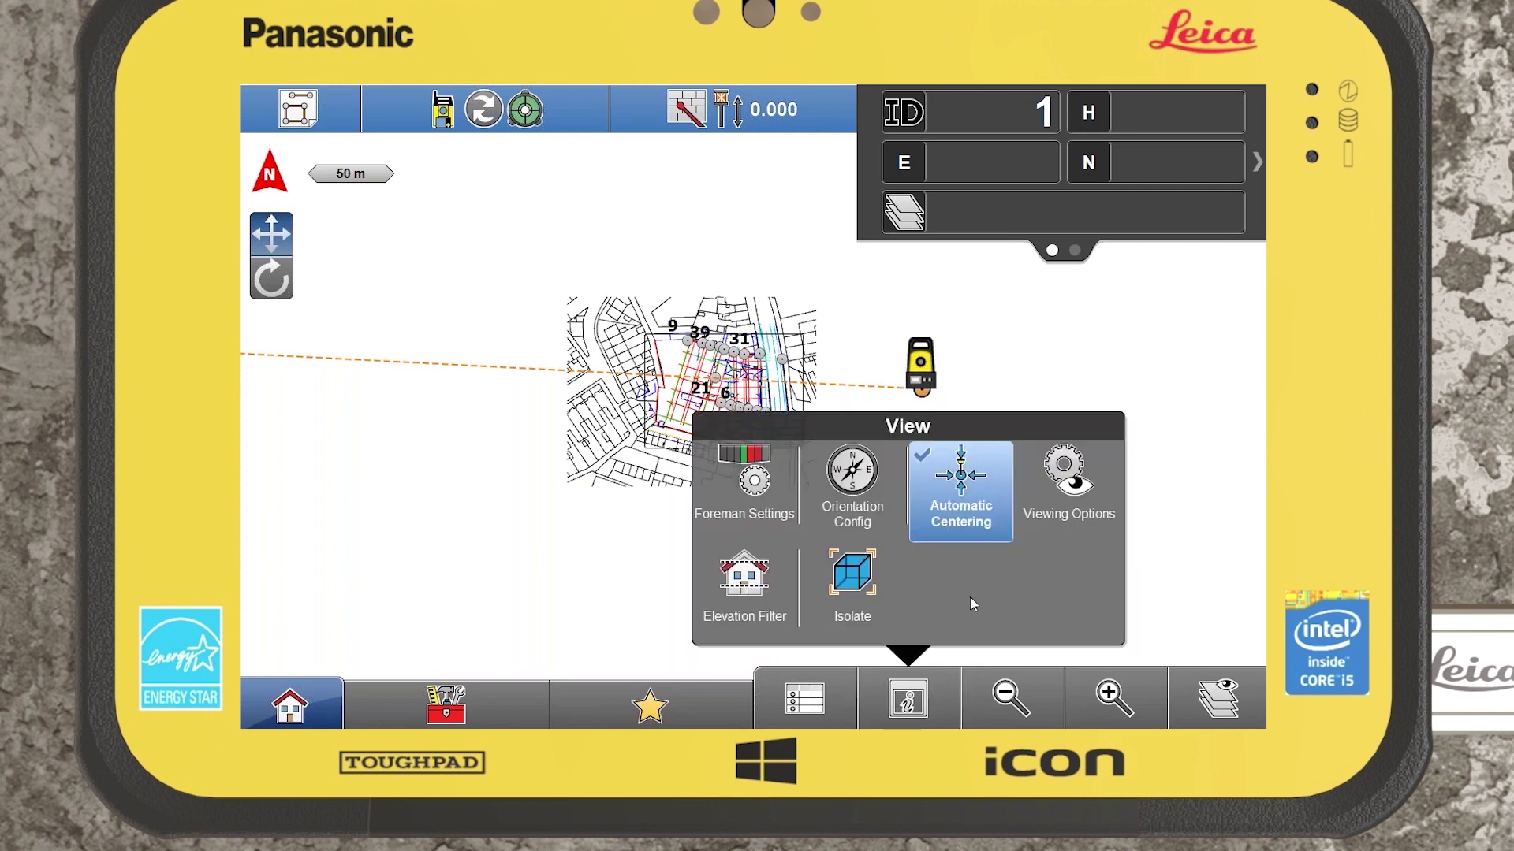
pyautogui.click(968, 492)
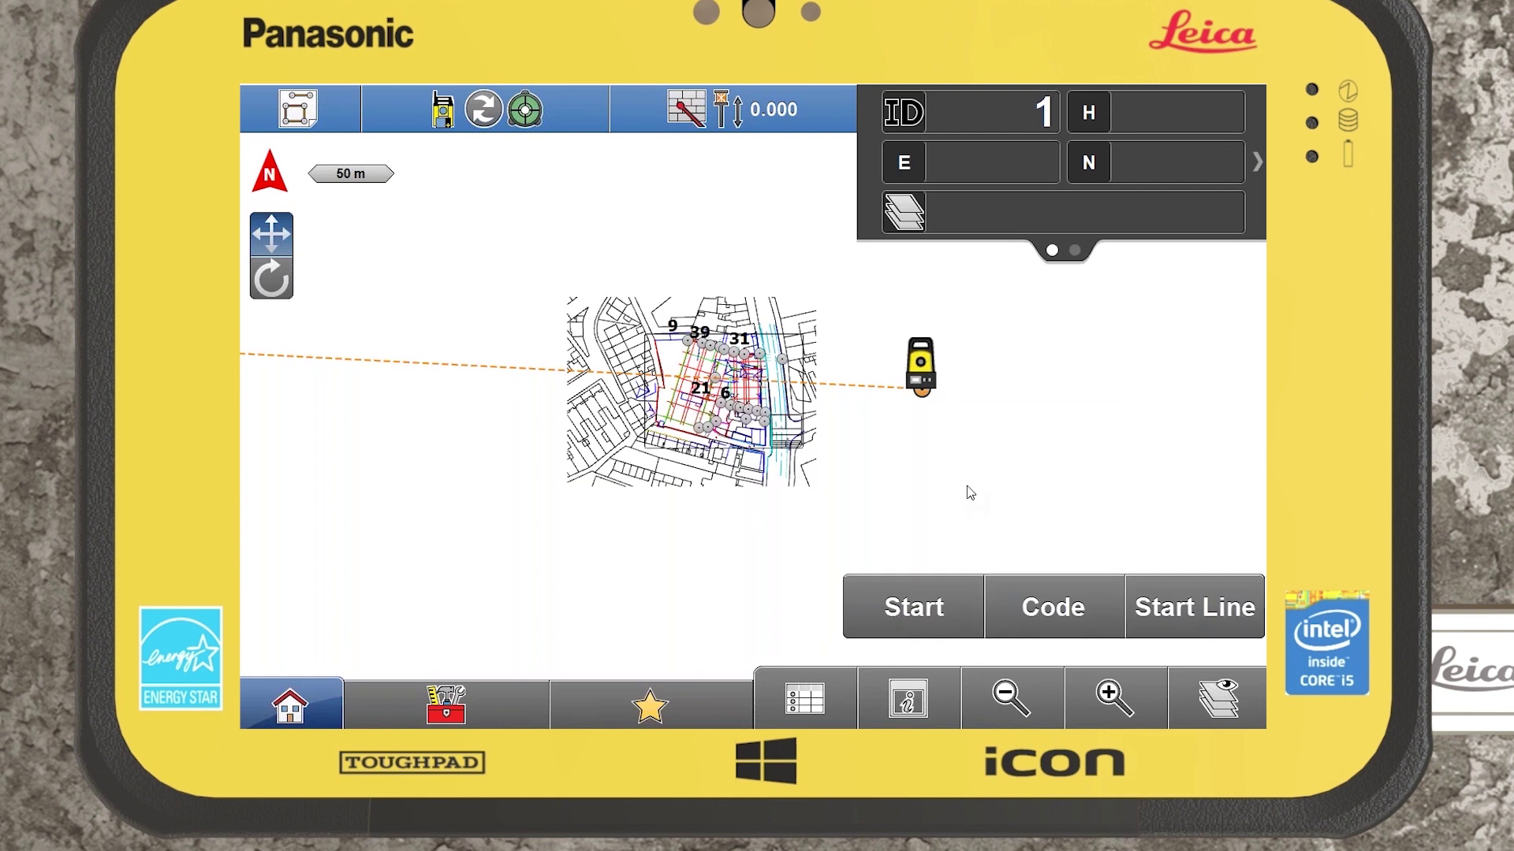
# Examine the map orientation options, leave NESW selected, and exit the map for the home screen
pyautogui.click(907, 706)
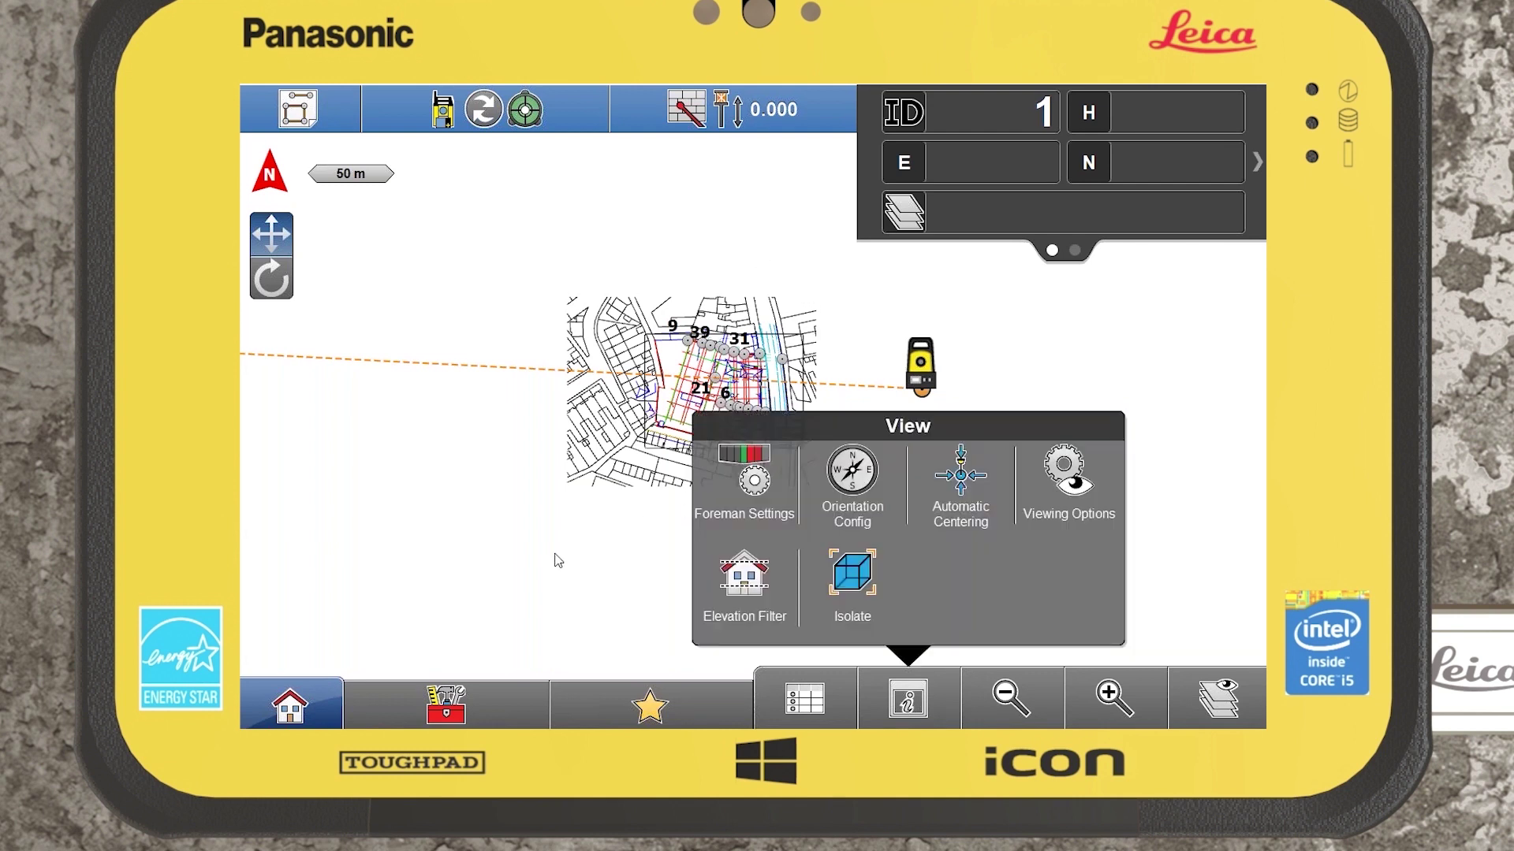
pyautogui.click(851, 477)
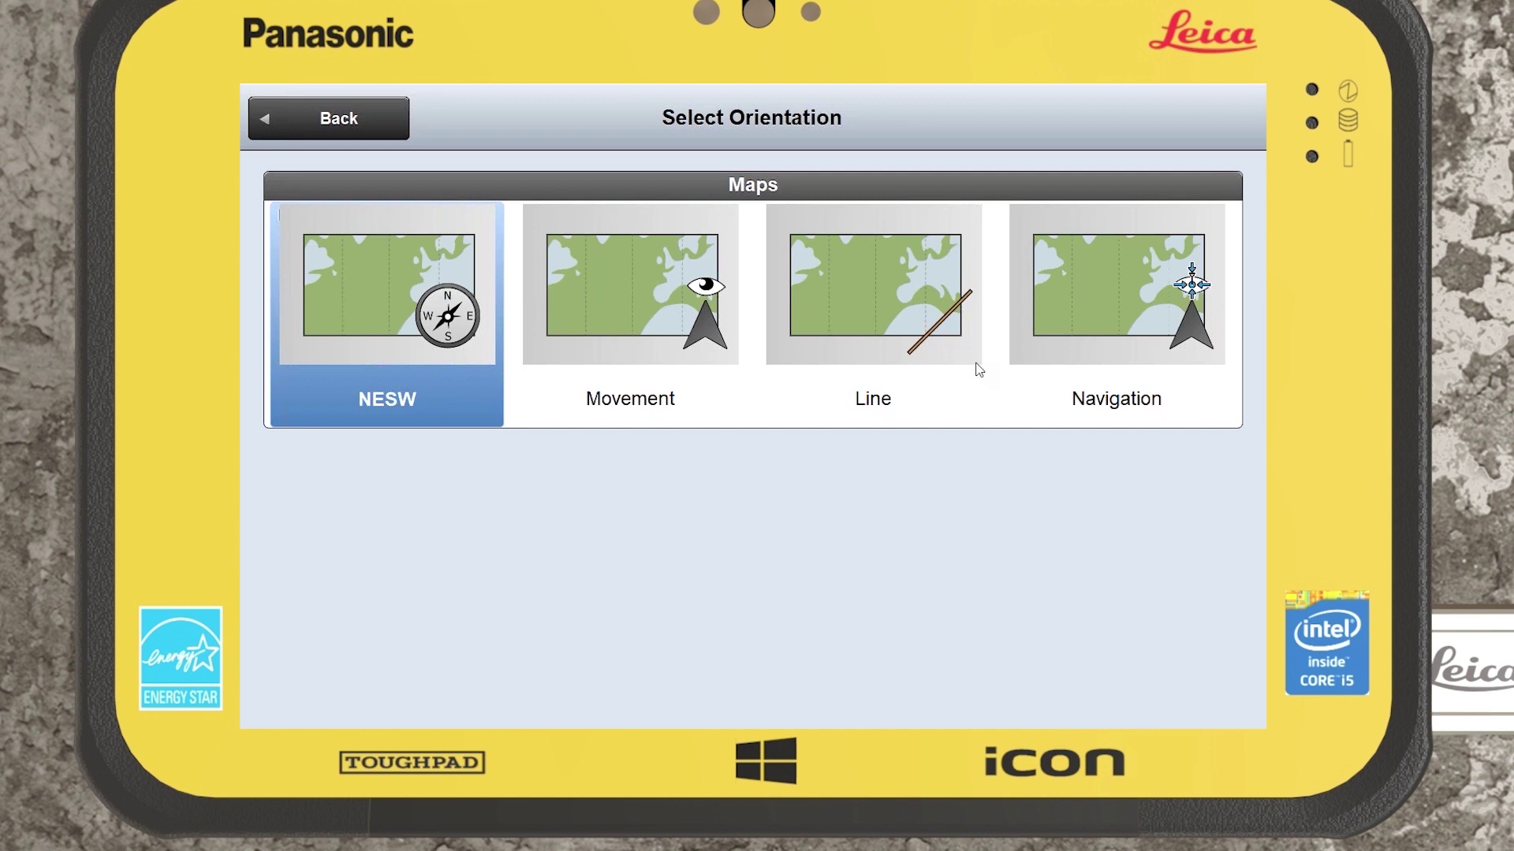
pyautogui.click(365, 121)
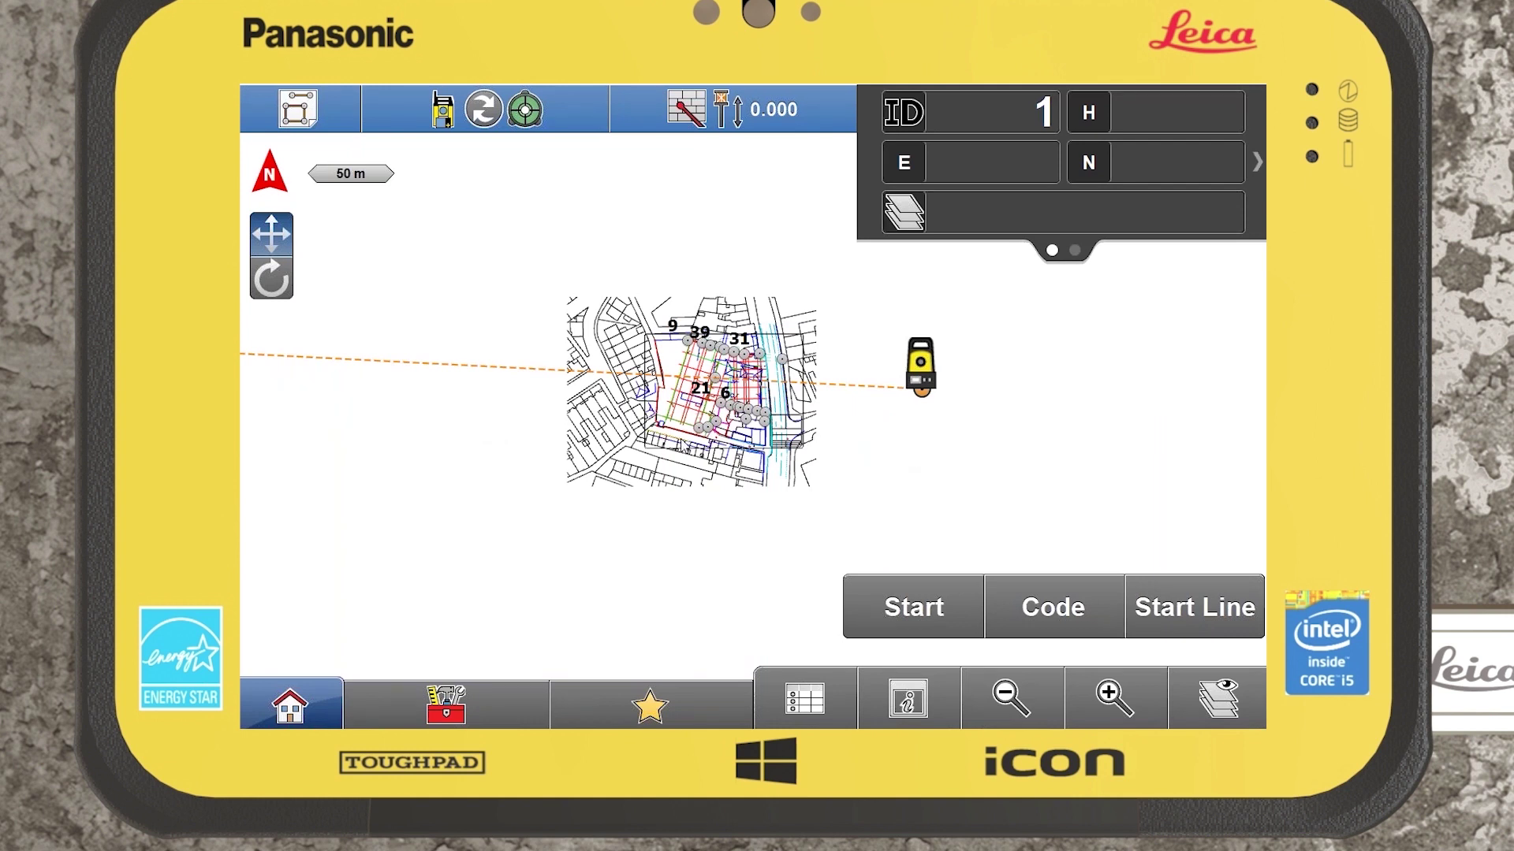
pyautogui.click(314, 704)
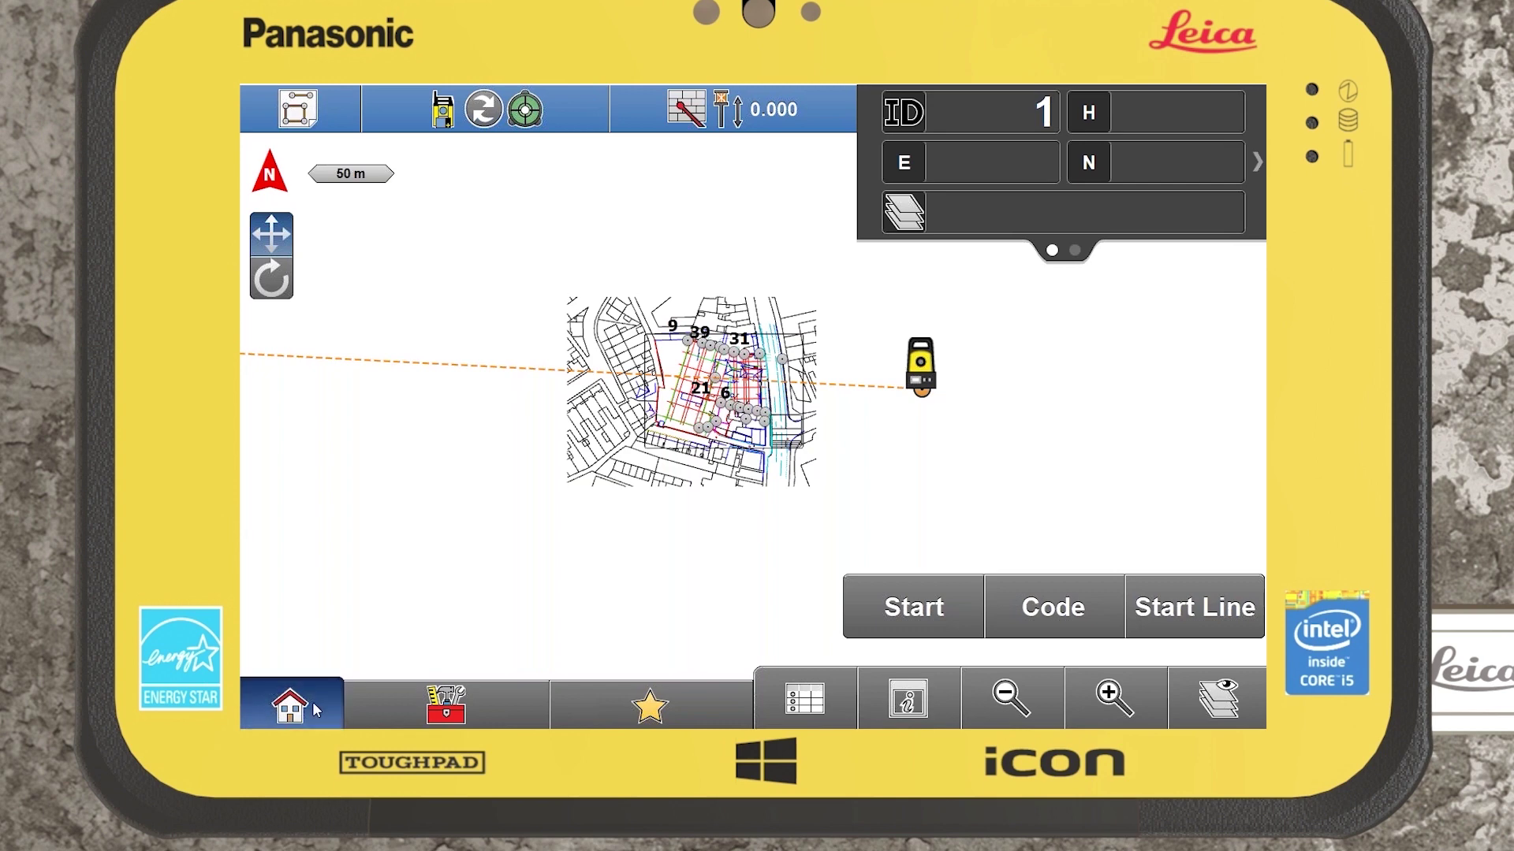